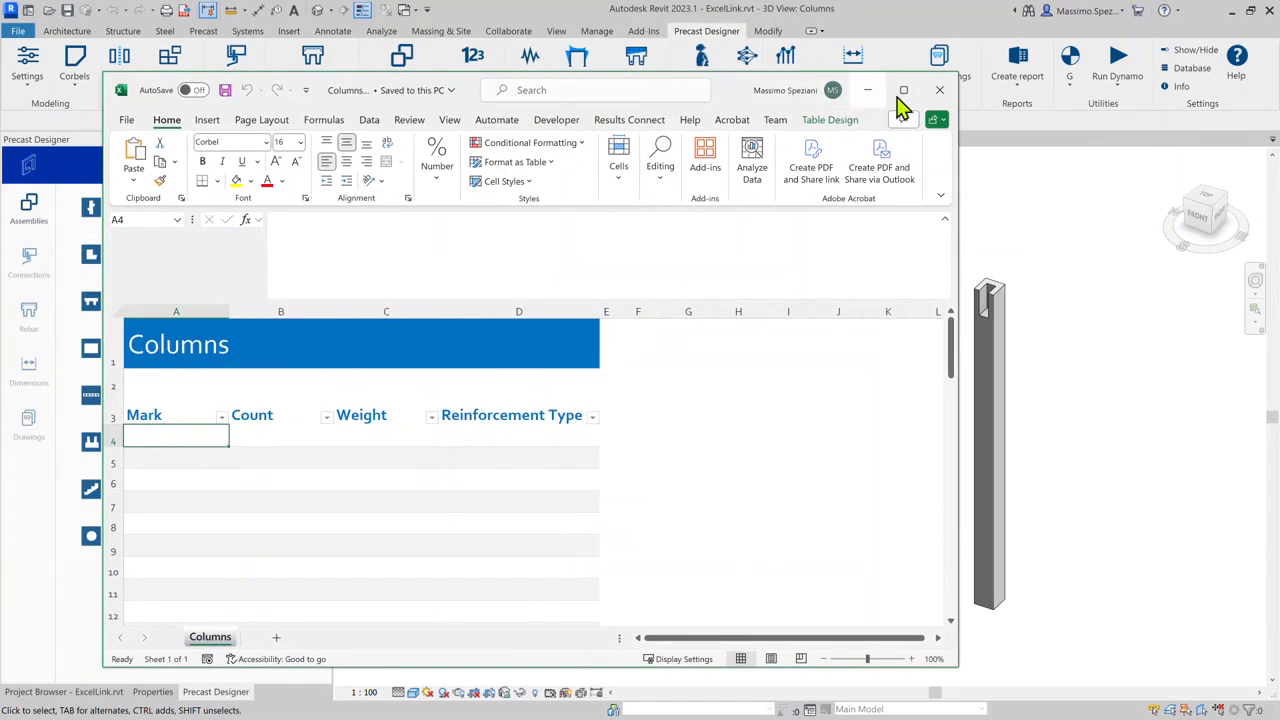
- Switch from the Excel workbook to the Revit model and examine the Mark property of the columns
{"action": "left_click", "coordinate": [869, 90]}
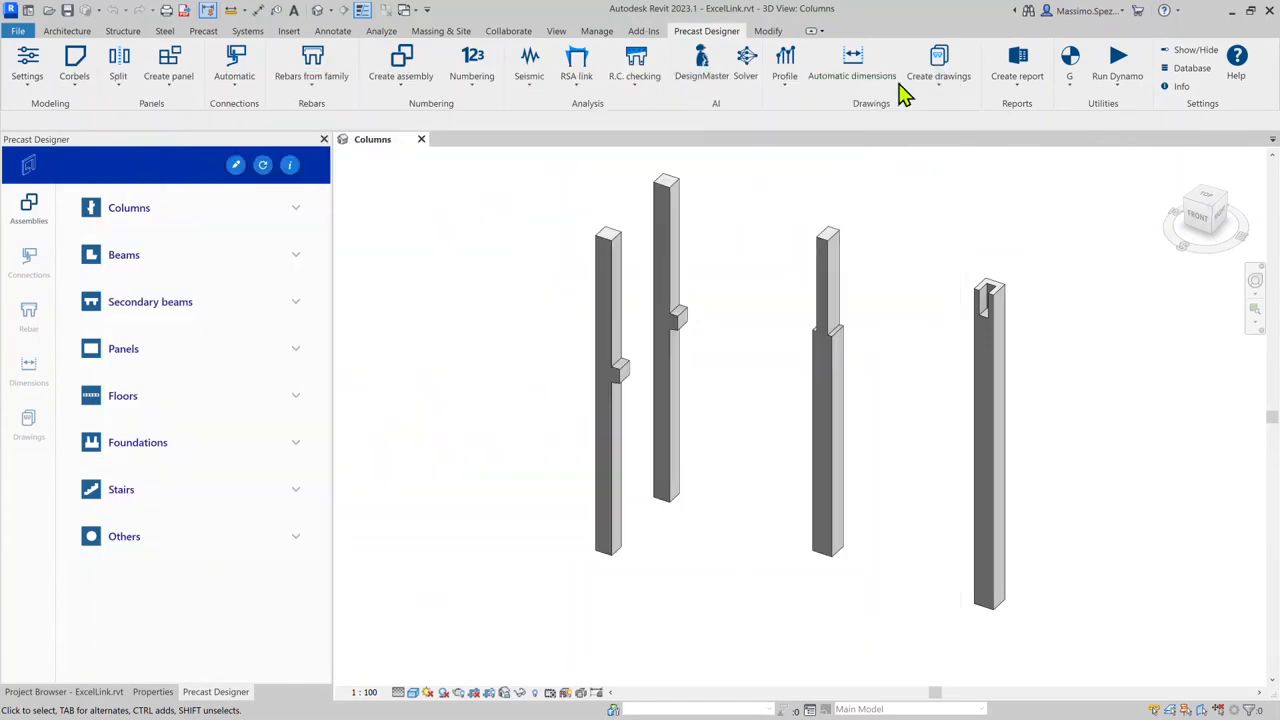
{"action": "left_click", "coordinate": [1014, 82]}
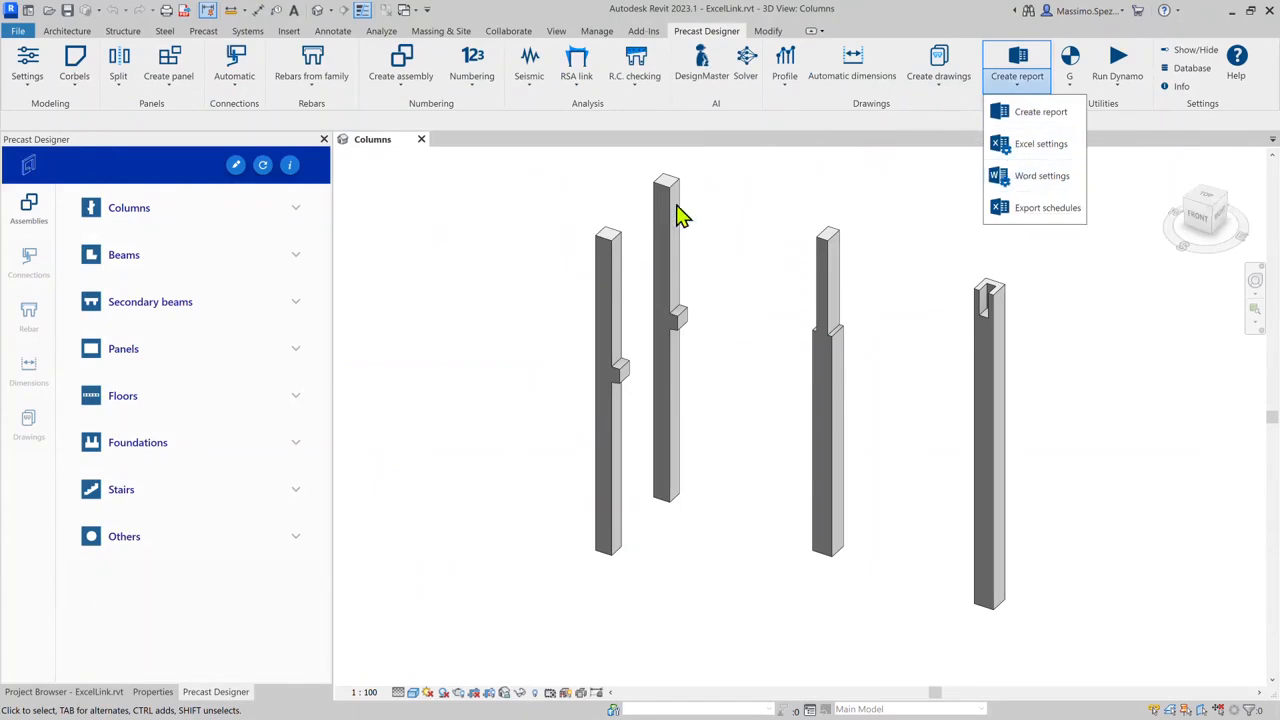
{"action": "left_click", "coordinate": [642, 200]}
{"action": "left_click", "coordinate": [615, 248]}
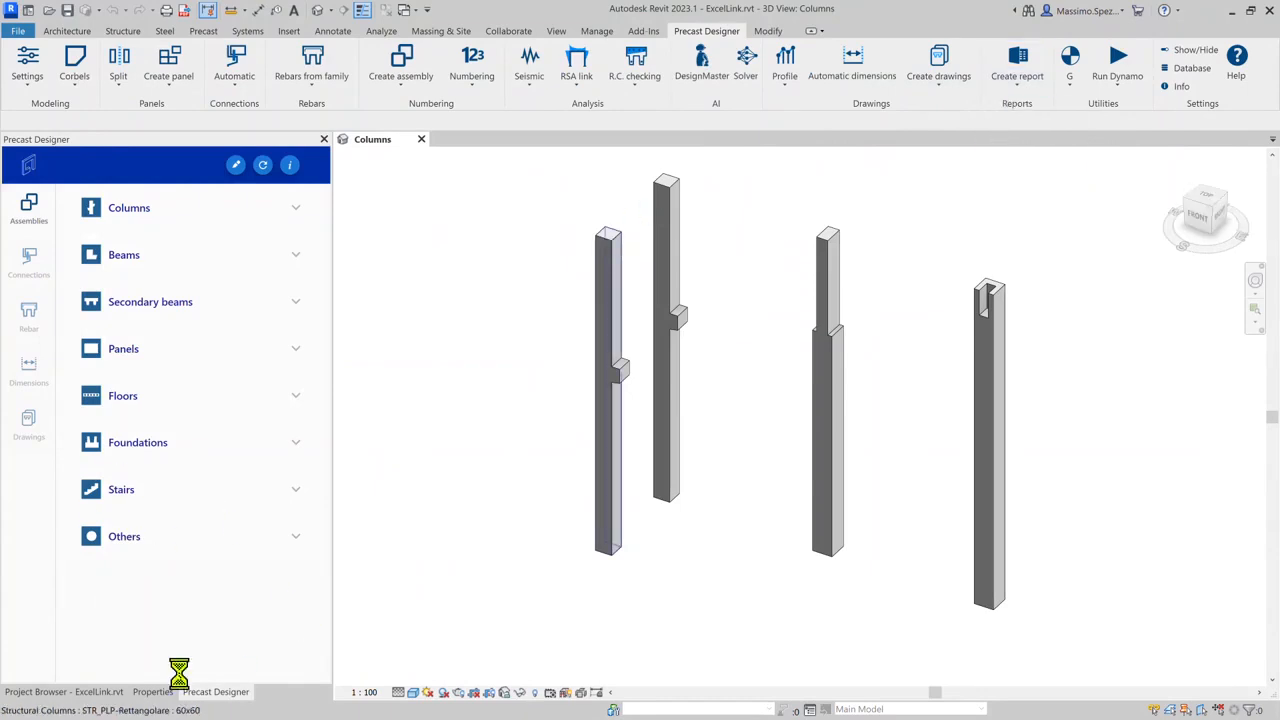
{"action": "left_click", "coordinate": [150, 692]}
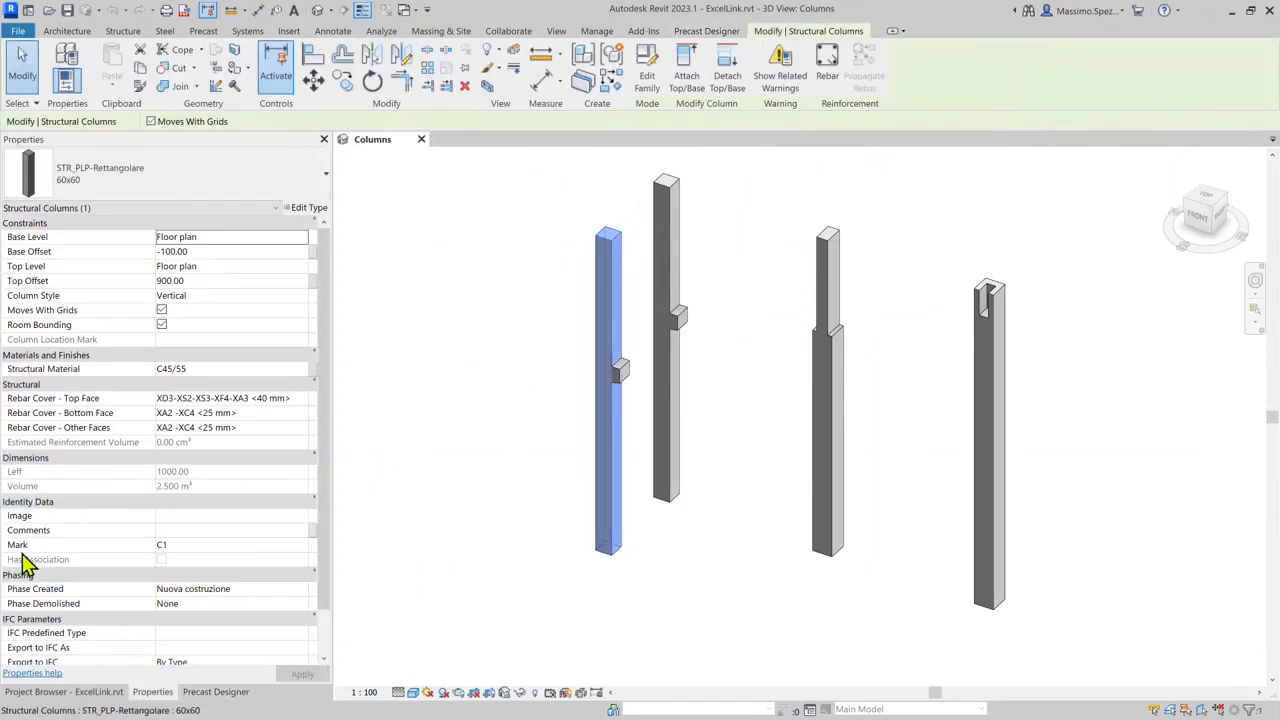
{"action": "left_click", "coordinate": [820, 358]}
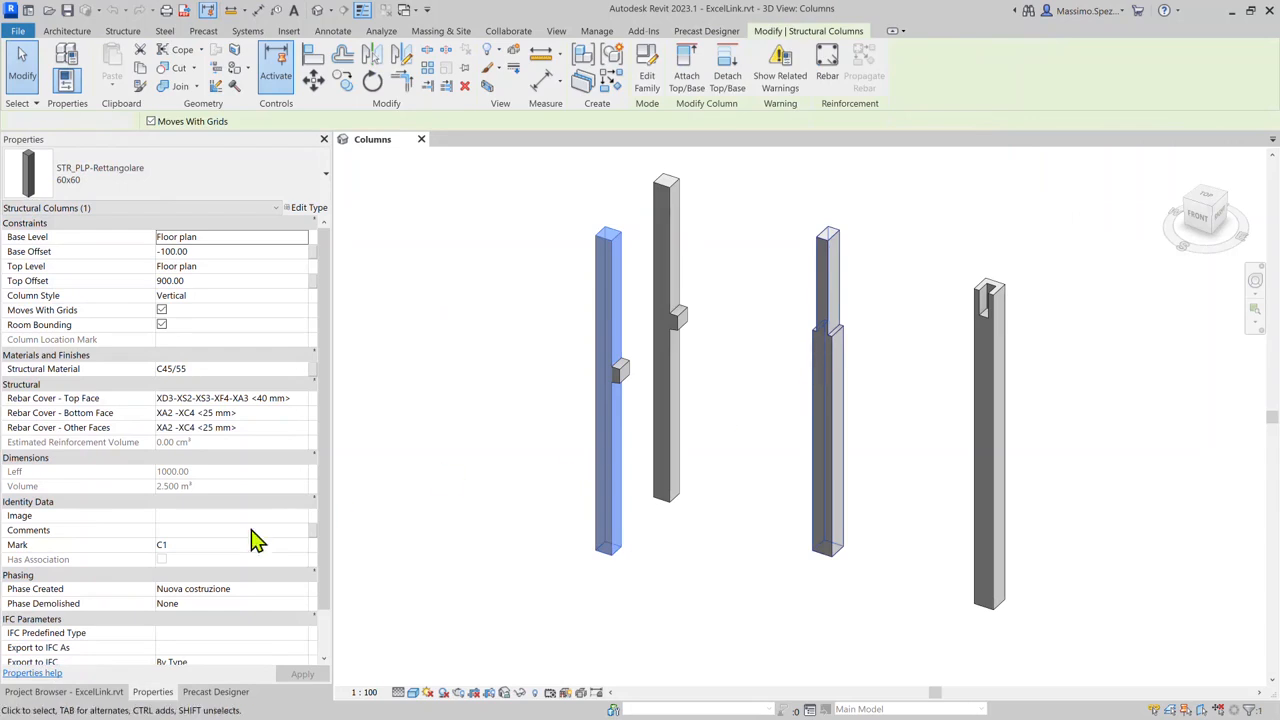
{"action": "left_click", "coordinate": [1006, 472]}
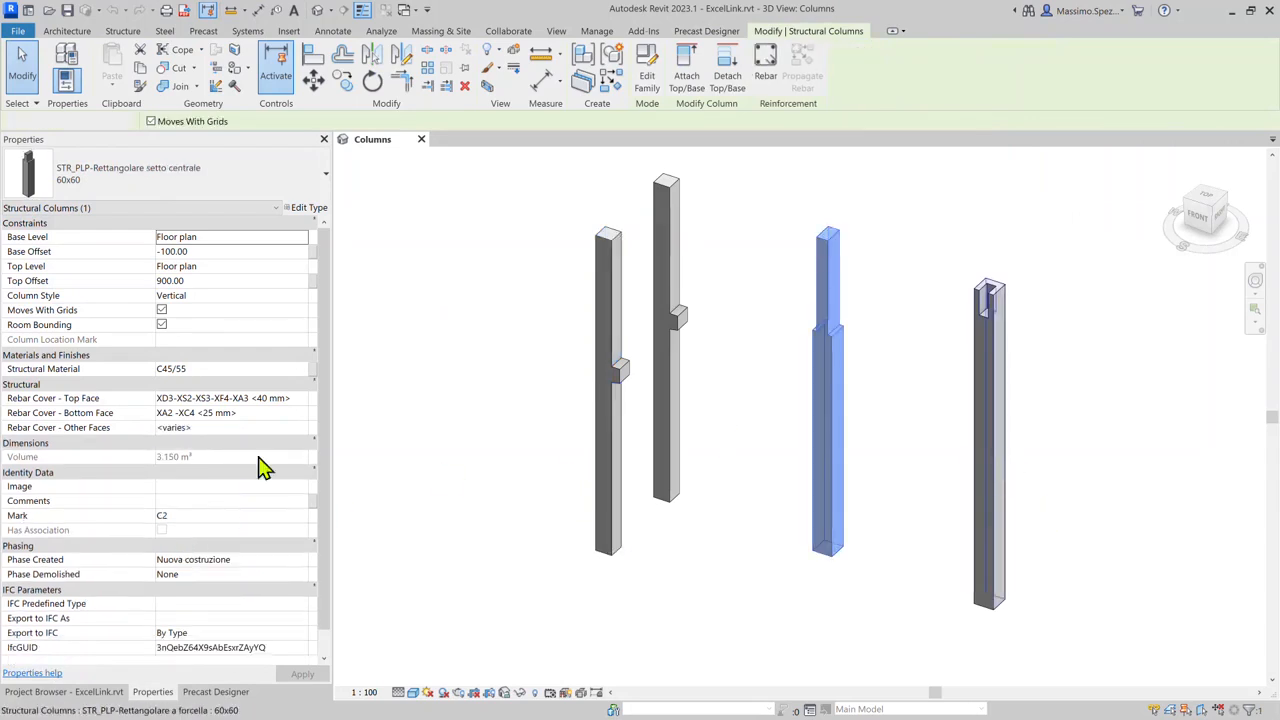
{"action": "left_click", "coordinate": [995, 204]}
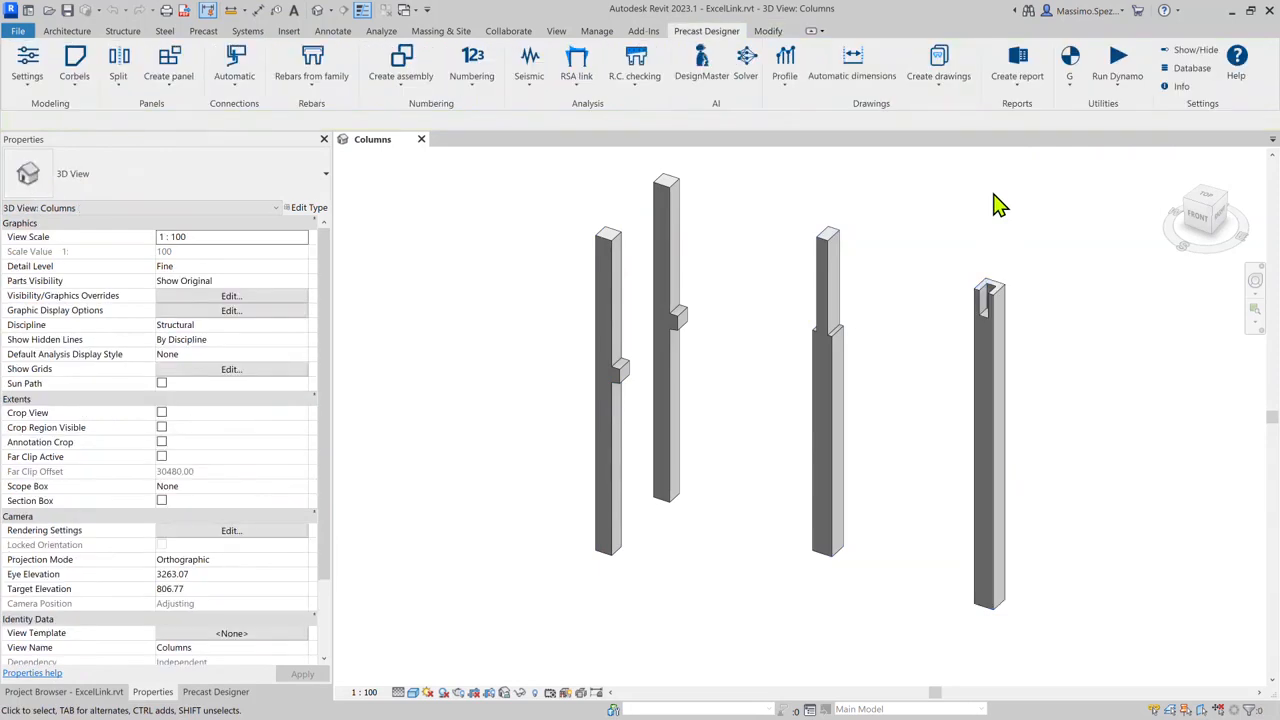
- Create an Excel report configuration named Columns and assign Columns.xlsx as its template
{"action": "left_click", "coordinate": [1013, 86]}
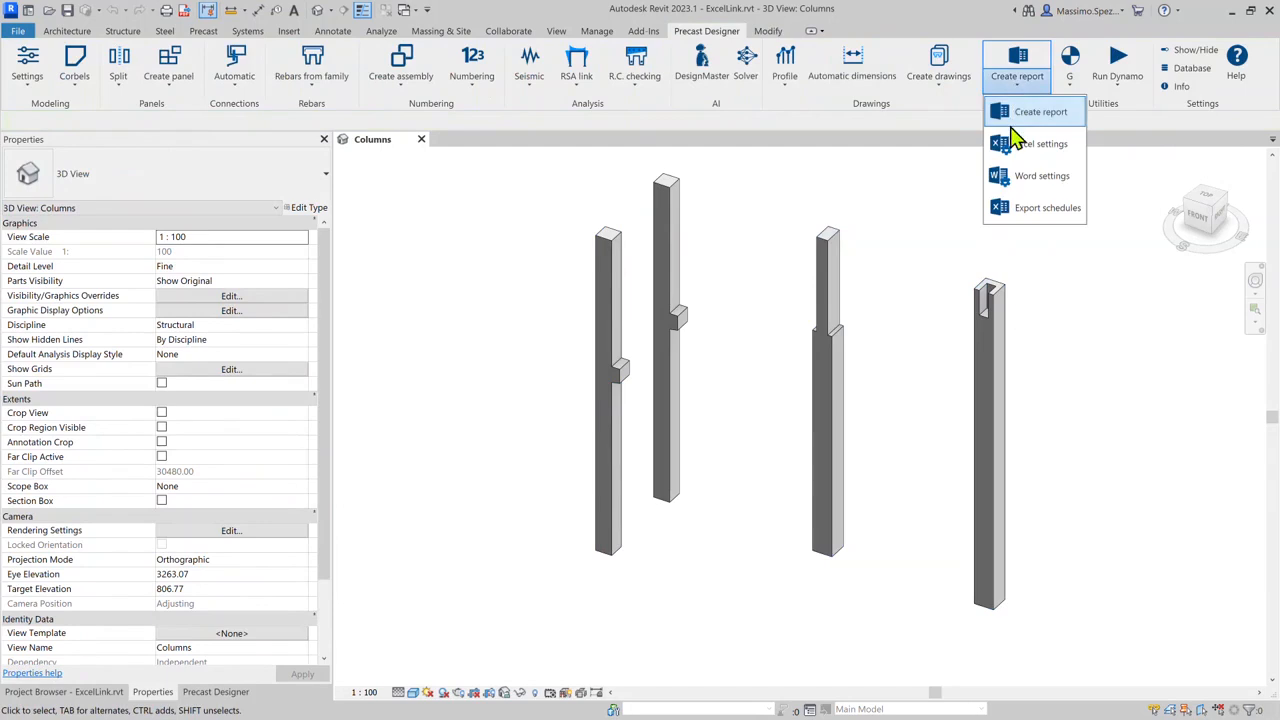
{"action": "left_click", "coordinate": [1038, 144]}
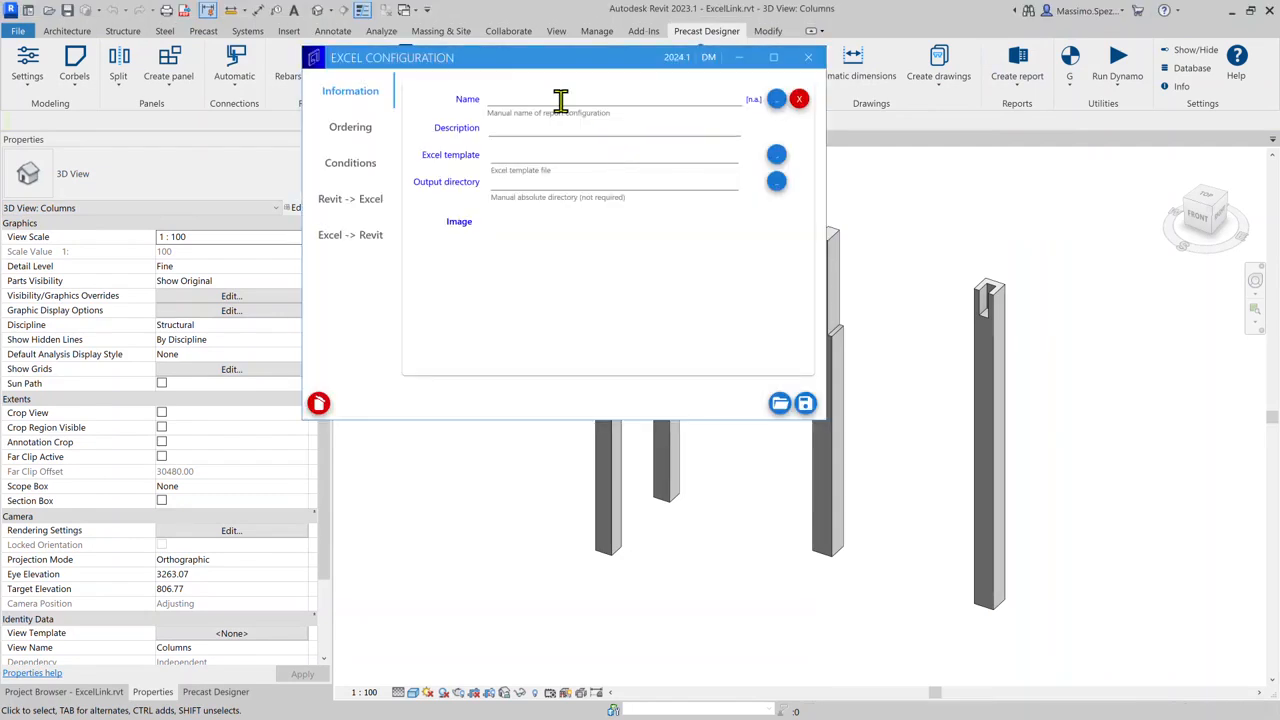
{"action": "left_click", "coordinate": [560, 100]}
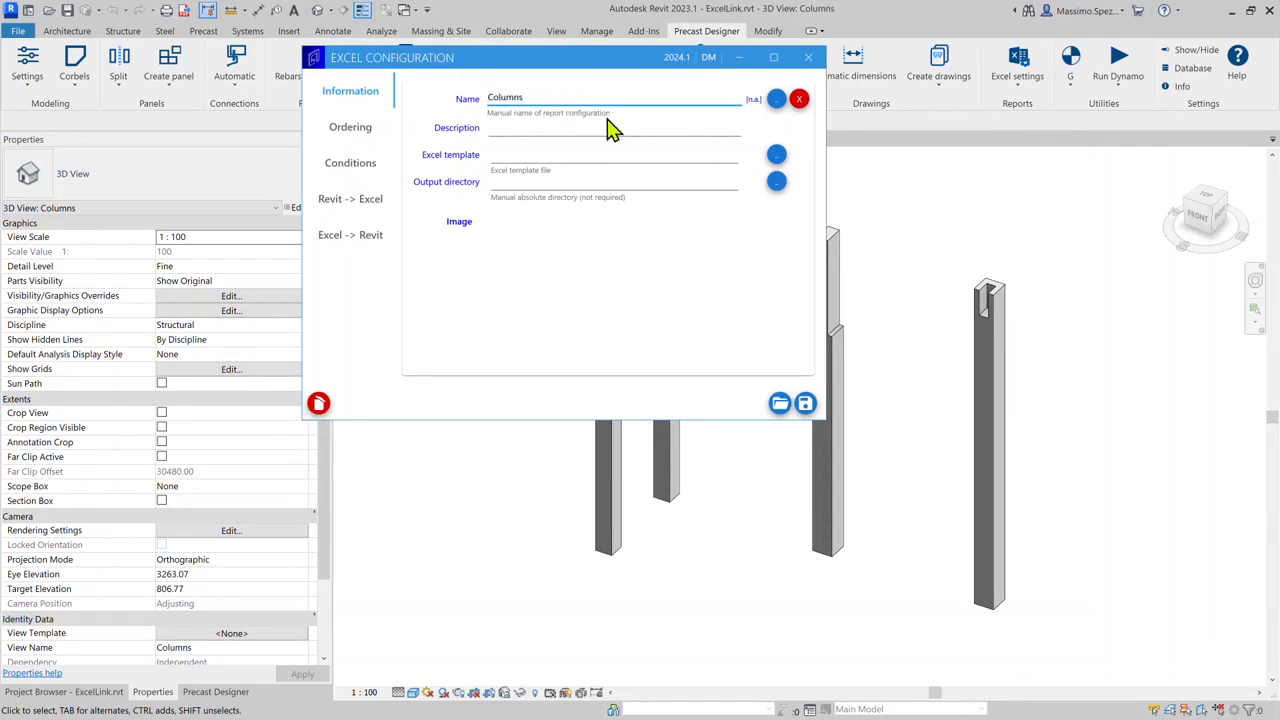
{"action": "left_click", "coordinate": [772, 157]}
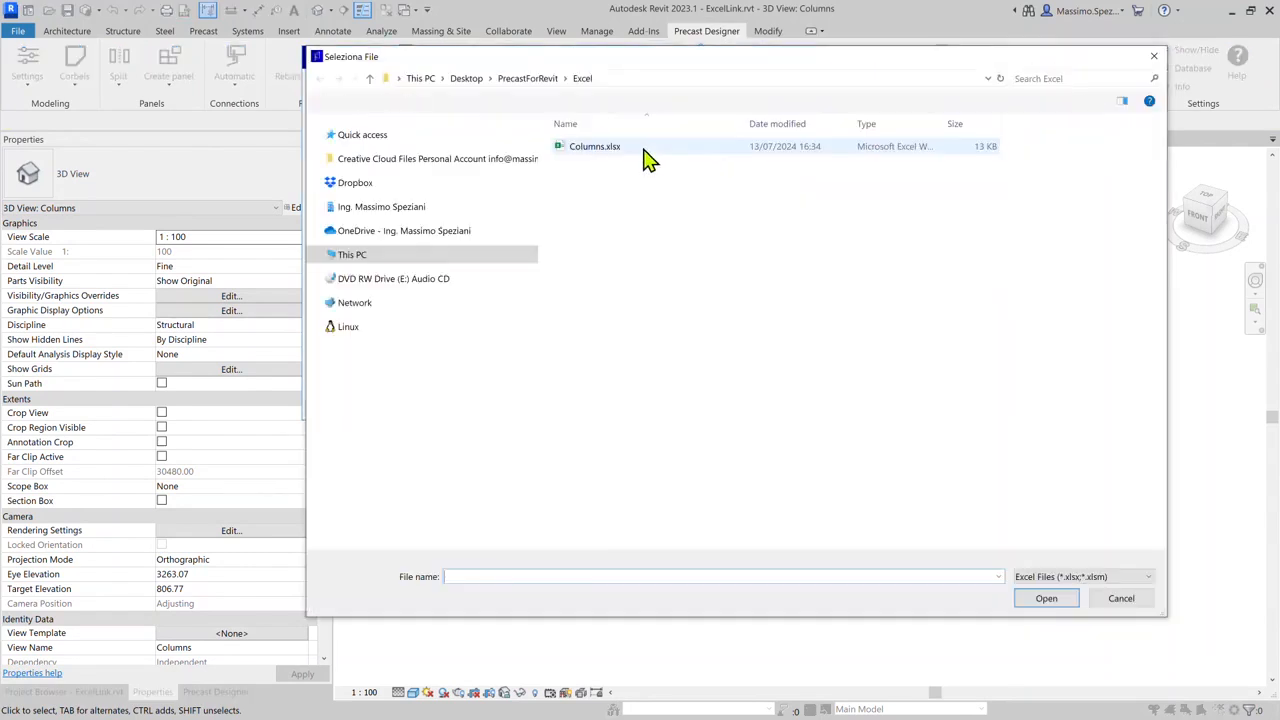
{"action": "double_click", "coordinate": [646, 155]}
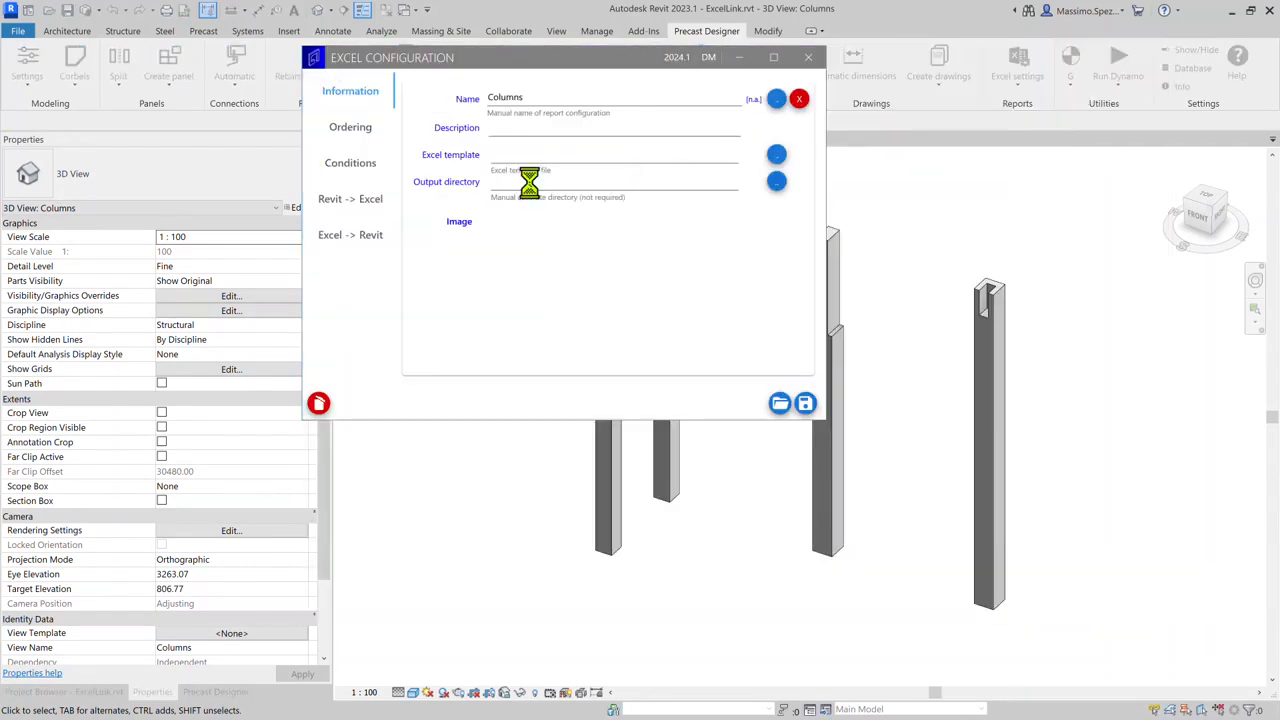
- Enable grouping of elements and grouping by row, with Mark as the grouping parameter
{"action": "left_click", "coordinate": [341, 137]}
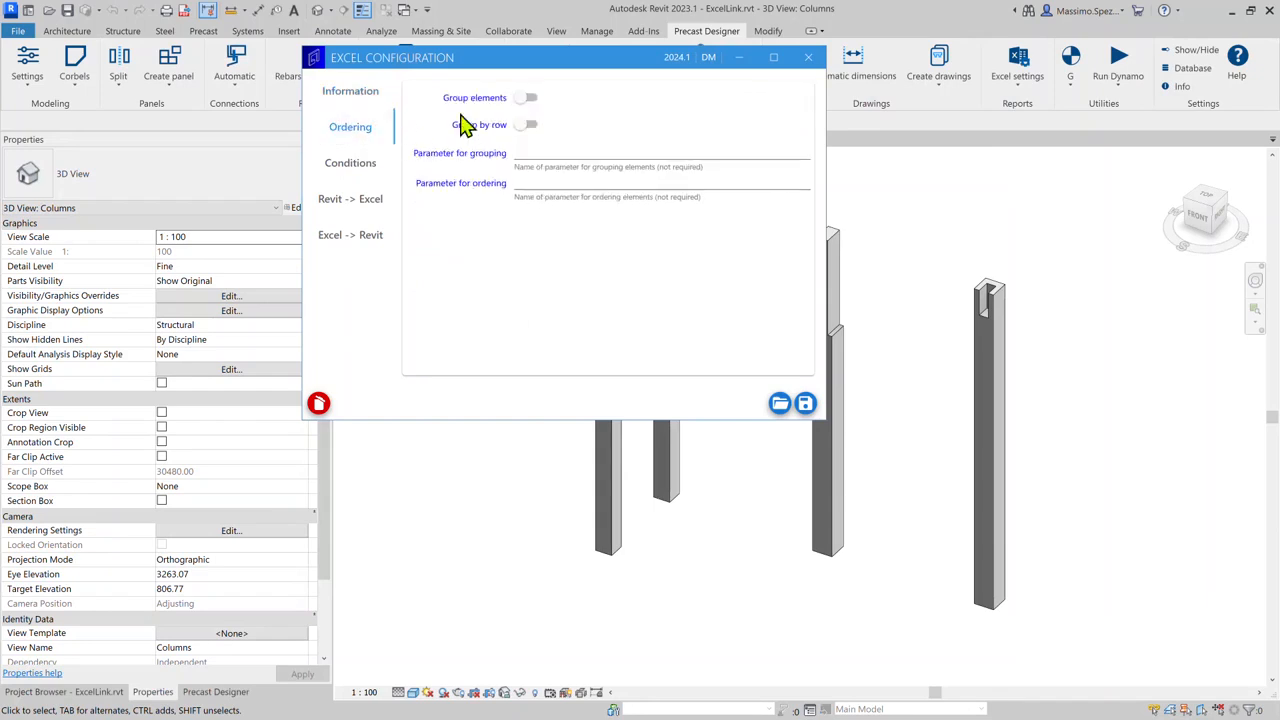
{"action": "left_click", "coordinate": [529, 100]}
{"action": "left_click", "coordinate": [535, 148]}
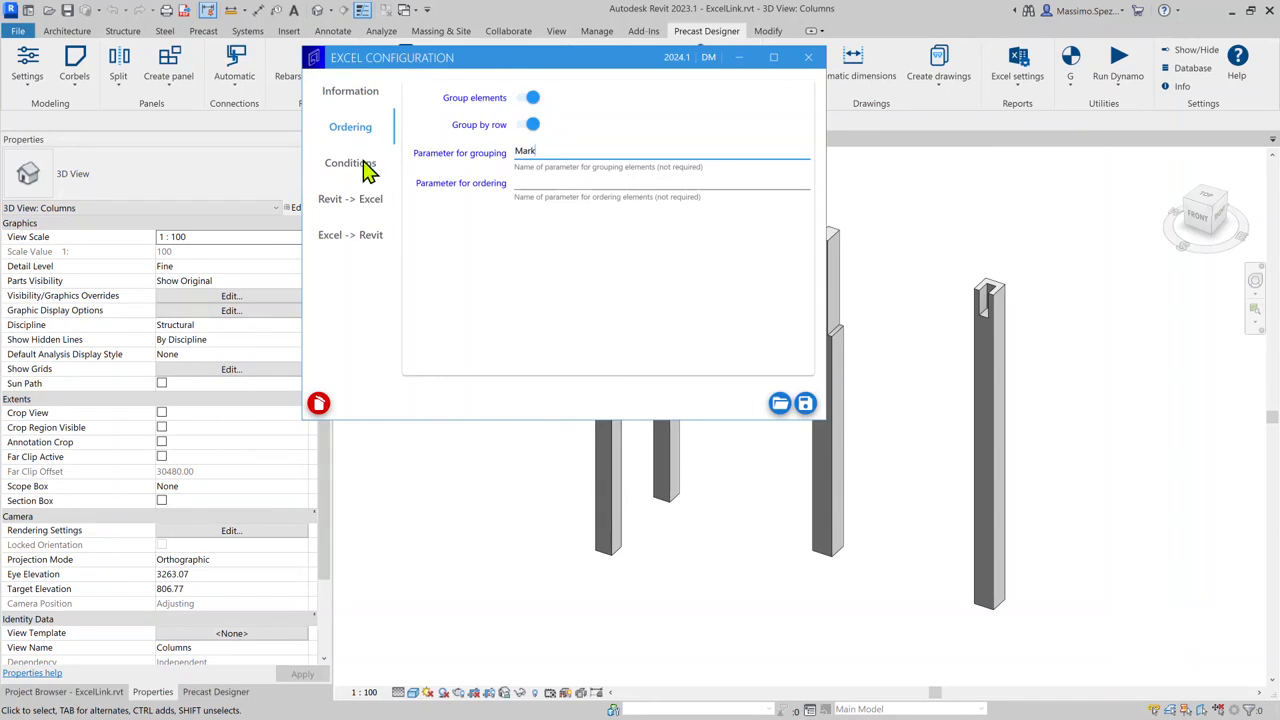
- Add a text condition for the variable Category with comparison type Contain and reference value Columns
{"action": "left_click", "coordinate": [350, 166]}
{"action": "left_click_drag", "start_coordinate": [595, 74], "coordinate": [955, 79]}
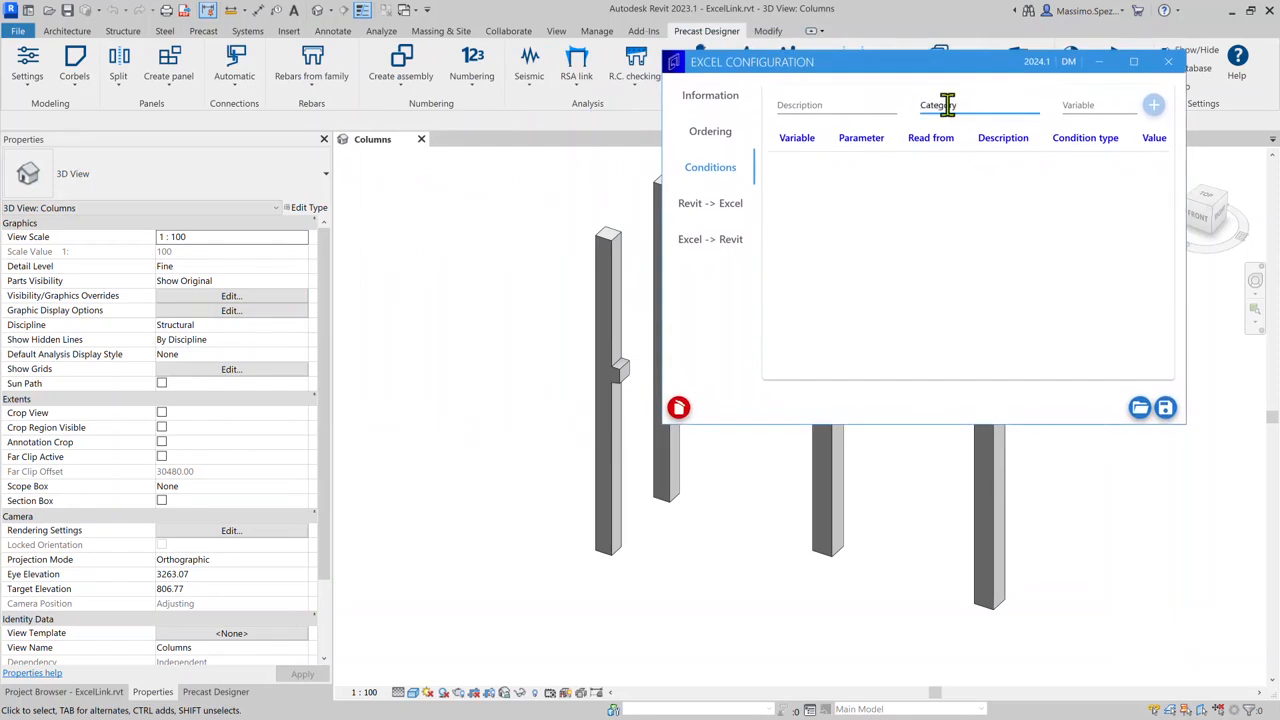
{"action": "type", "text": "Category"}
{"action": "left_click", "coordinate": [1152, 106]}
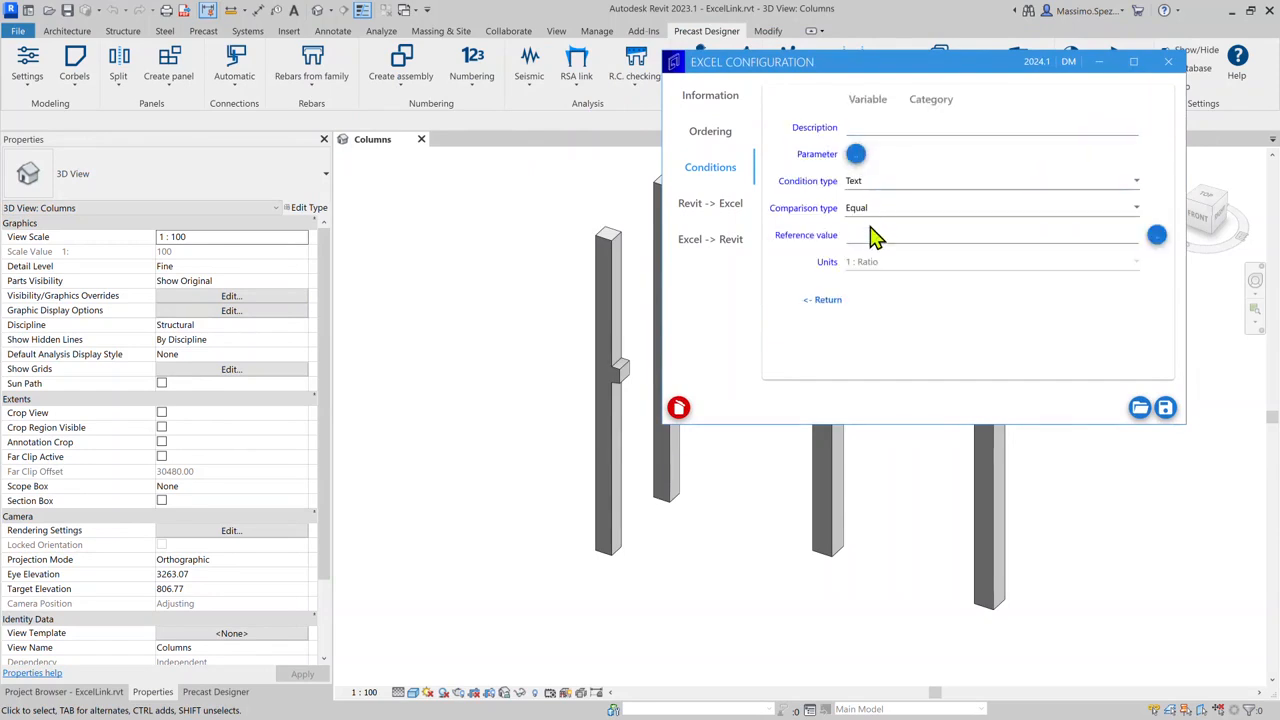
{"action": "left_click", "coordinate": [868, 211]}
{"action": "left_click", "coordinate": [878, 256]}
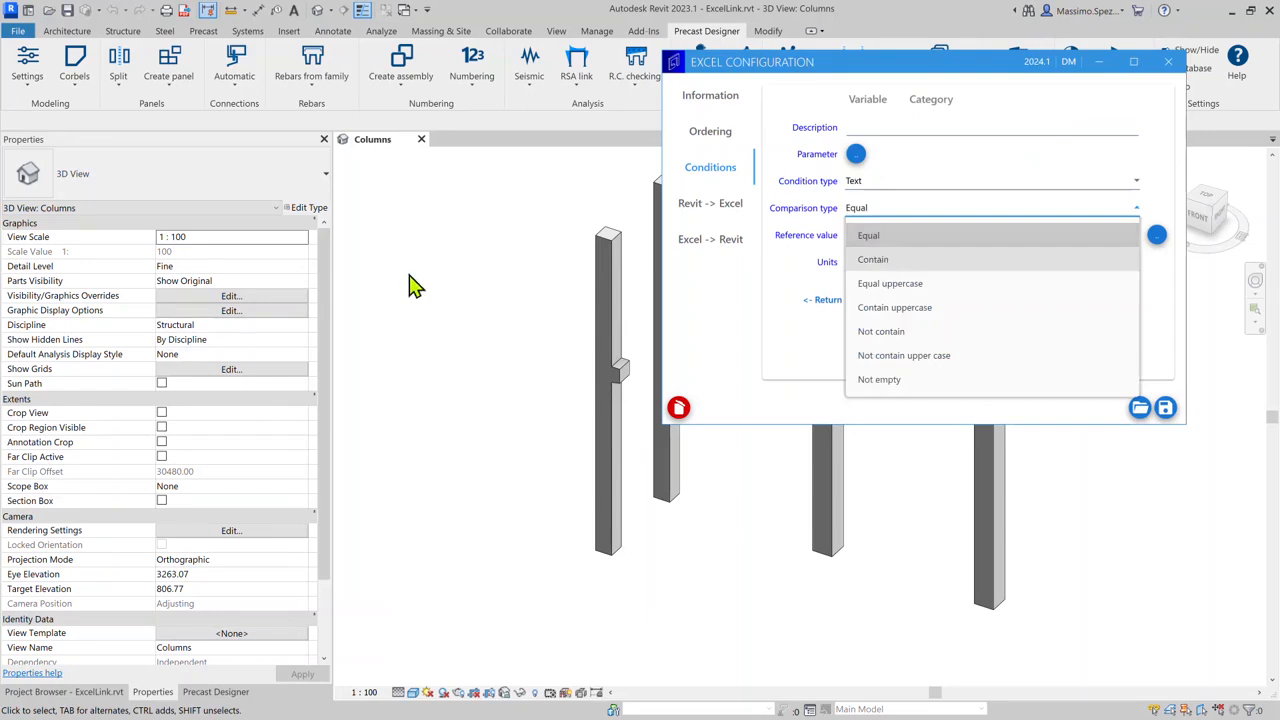
{"action": "left_click", "coordinate": [605, 262]}
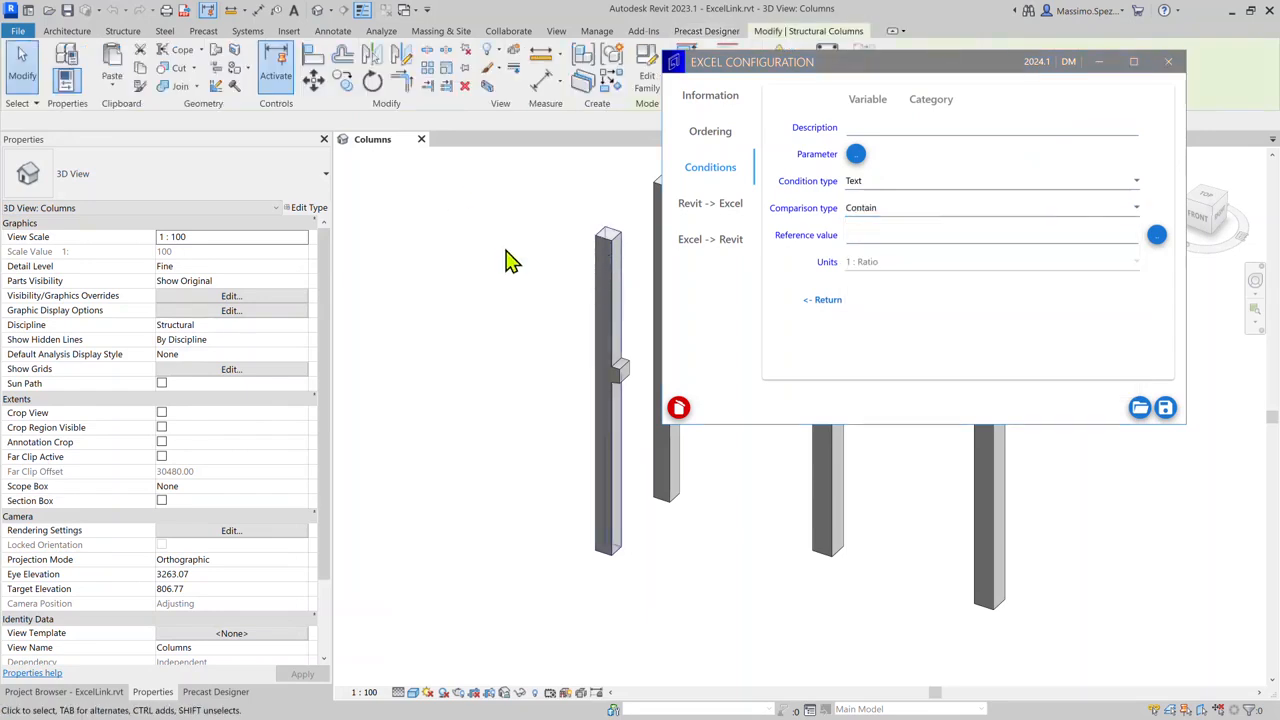
{"action": "left_click", "coordinate": [889, 236]}
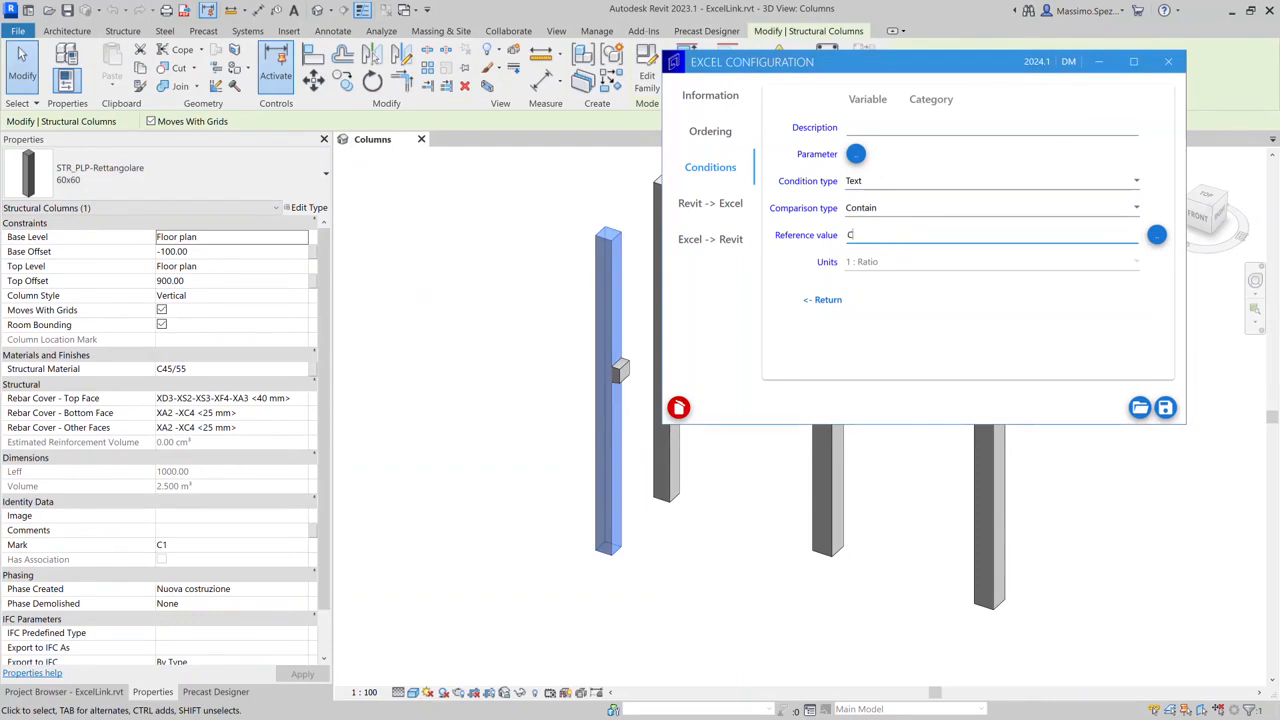
{"action": "type", "text": "Columns"}
- Define the condition's parameter as type Mirror and name it Category
{"action": "left_click", "coordinate": [962, 110]}
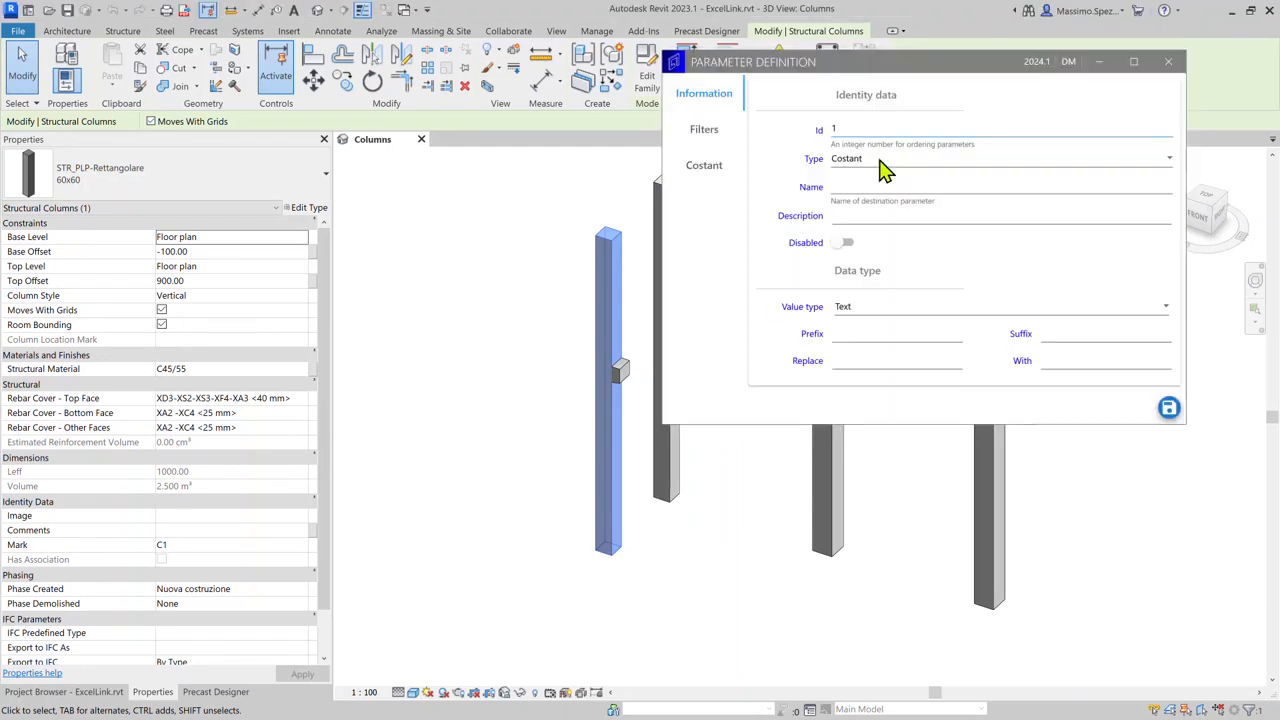
{"action": "left_click", "coordinate": [875, 172]}
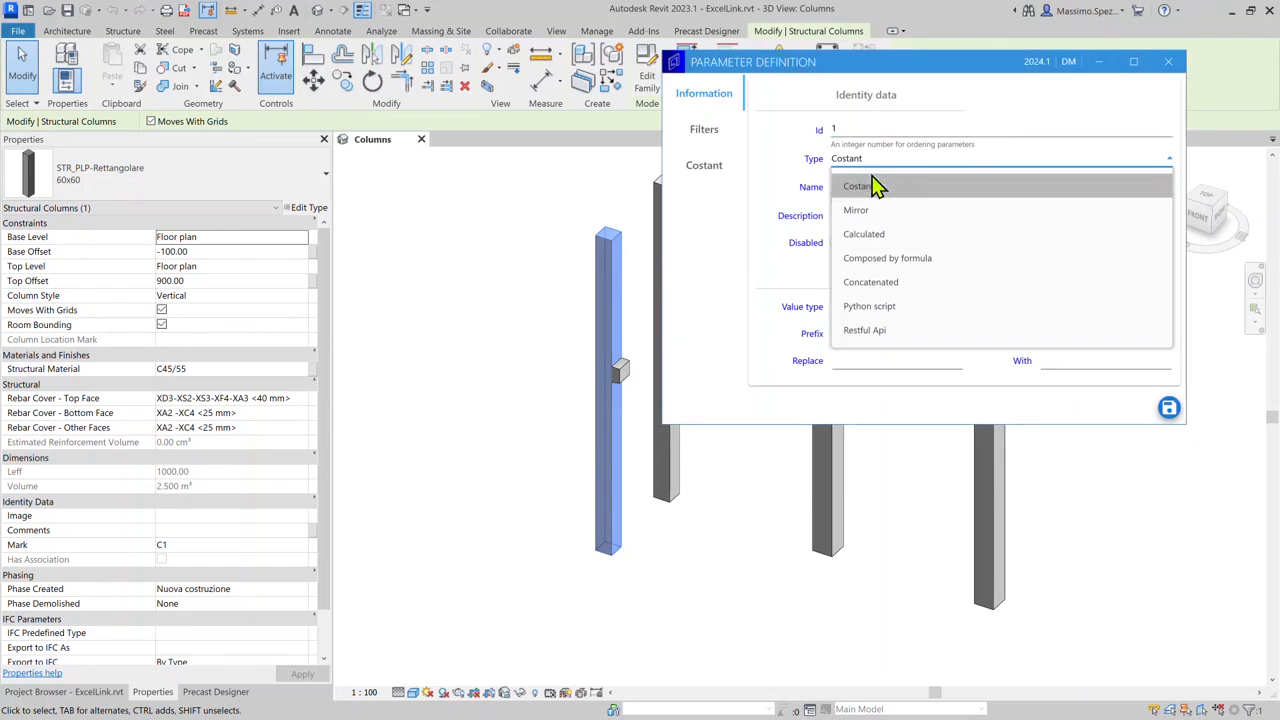
{"action": "left_click", "coordinate": [863, 210]}
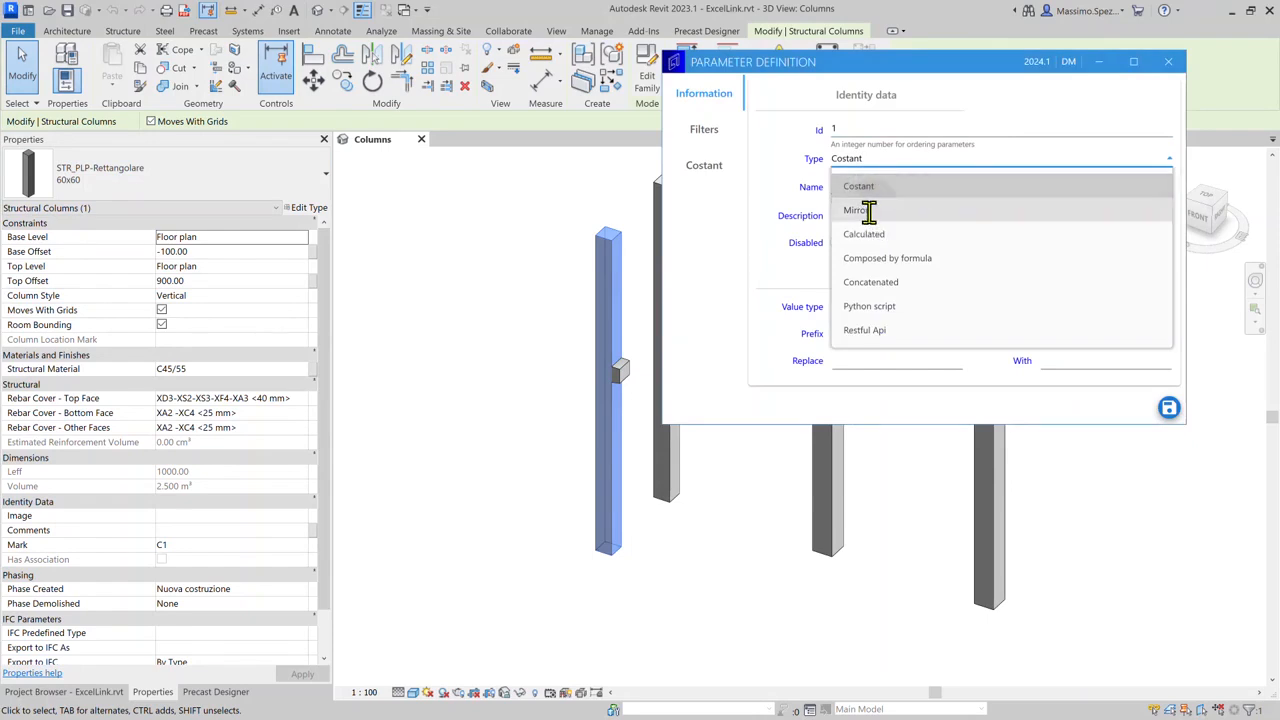
{"action": "left_click", "coordinate": [862, 182]}
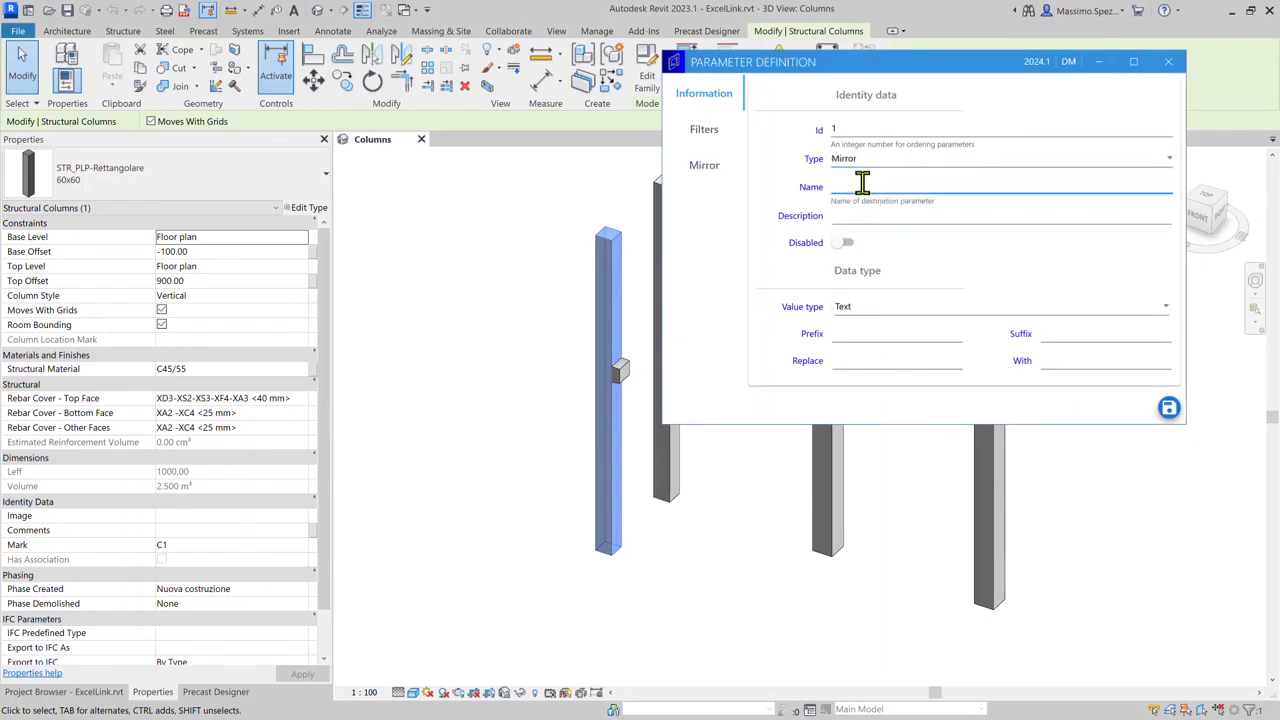
{"action": "type", "text": "Category"}
- Enter Category as the source parameter in the mirror settings and save the parameter definition
{"action": "left_click", "coordinate": [722, 165]}
{"action": "left_click", "coordinate": [890, 160]}
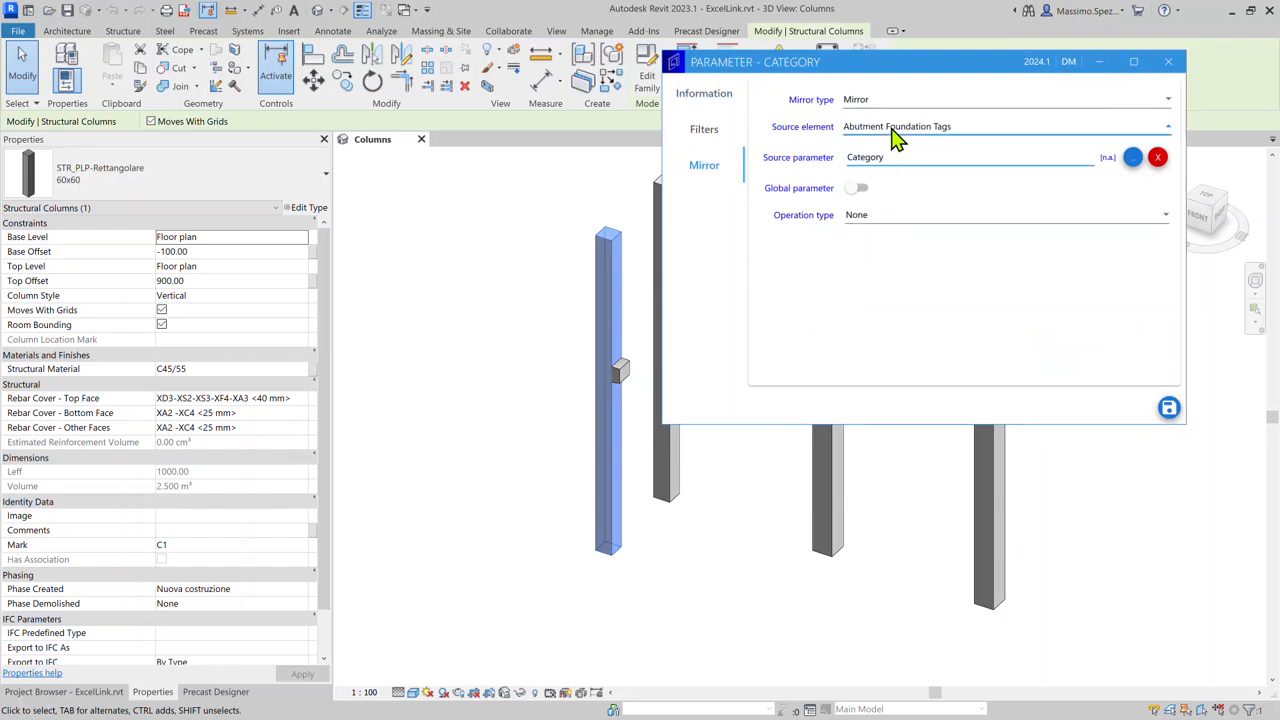
{"action": "left_click", "coordinate": [894, 134]}
{"action": "scroll", "coordinate": [900, 260], "scroll_direction": "down", "scroll_amount": 5}
{"action": "scroll", "coordinate": [899, 274], "scroll_direction": "down", "scroll_amount": 2}
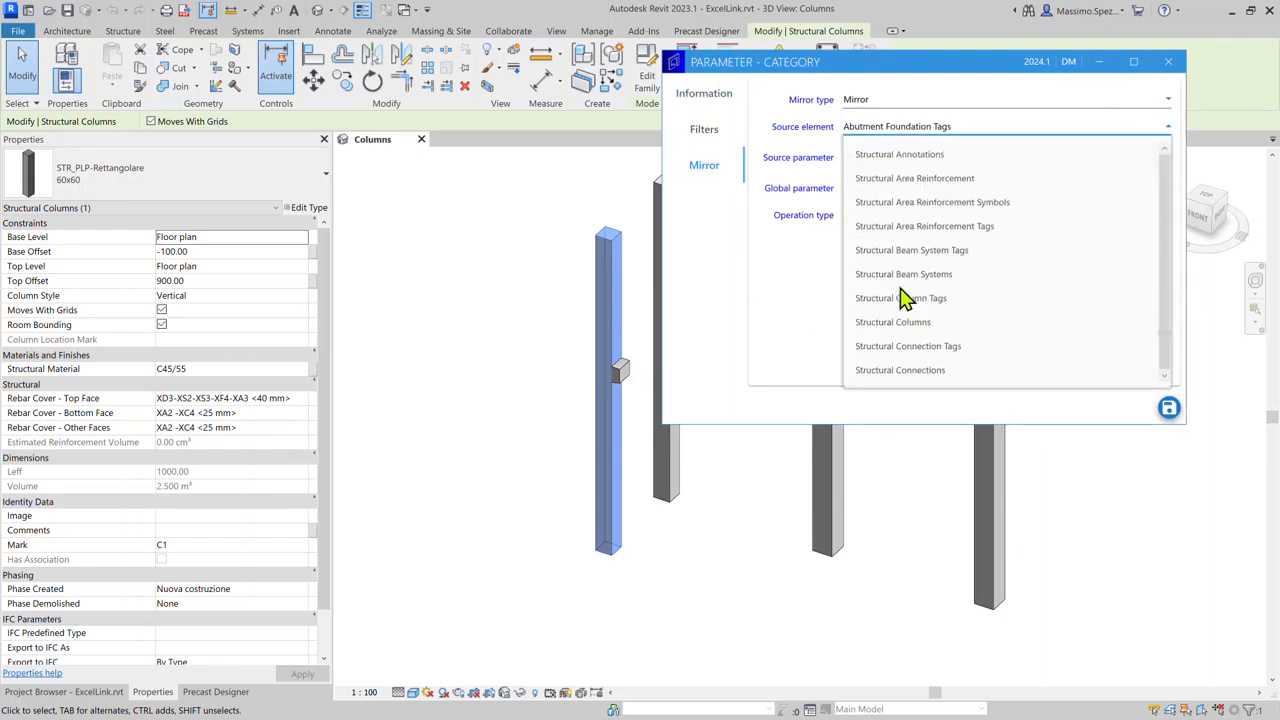
{"action": "left_click", "coordinate": [908, 327]}
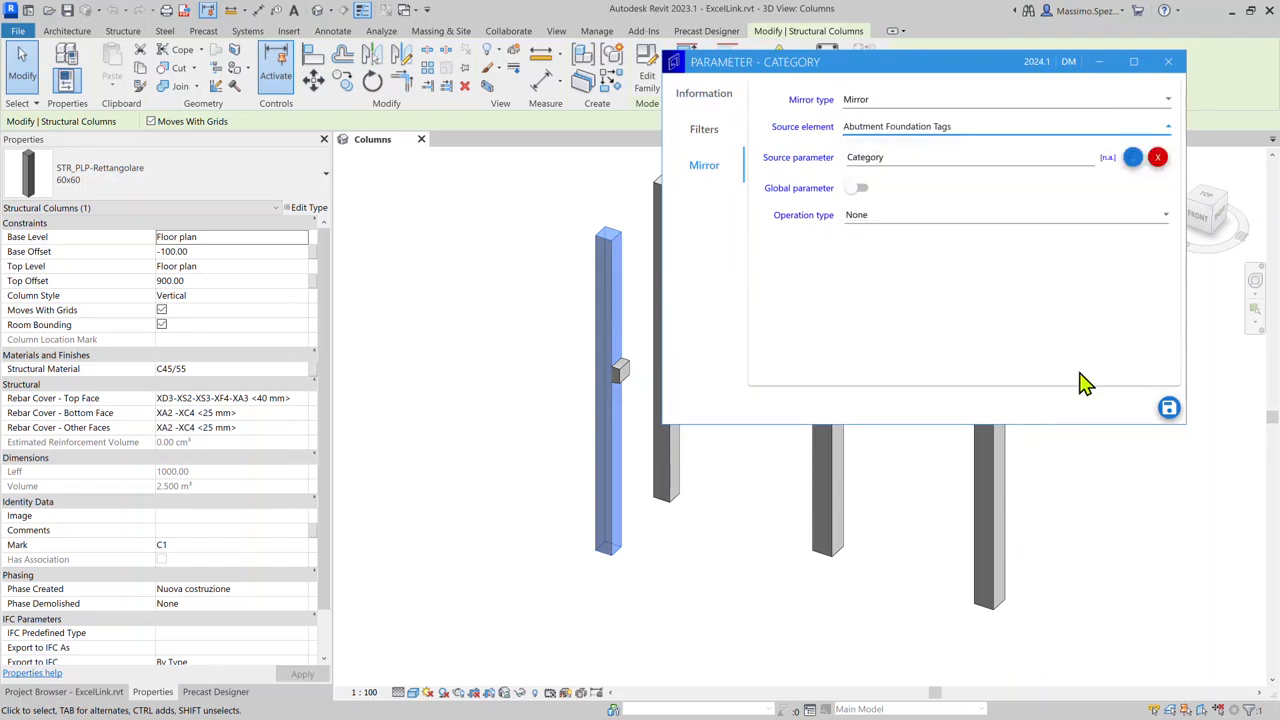
{"action": "left_click", "coordinate": [1168, 407]}
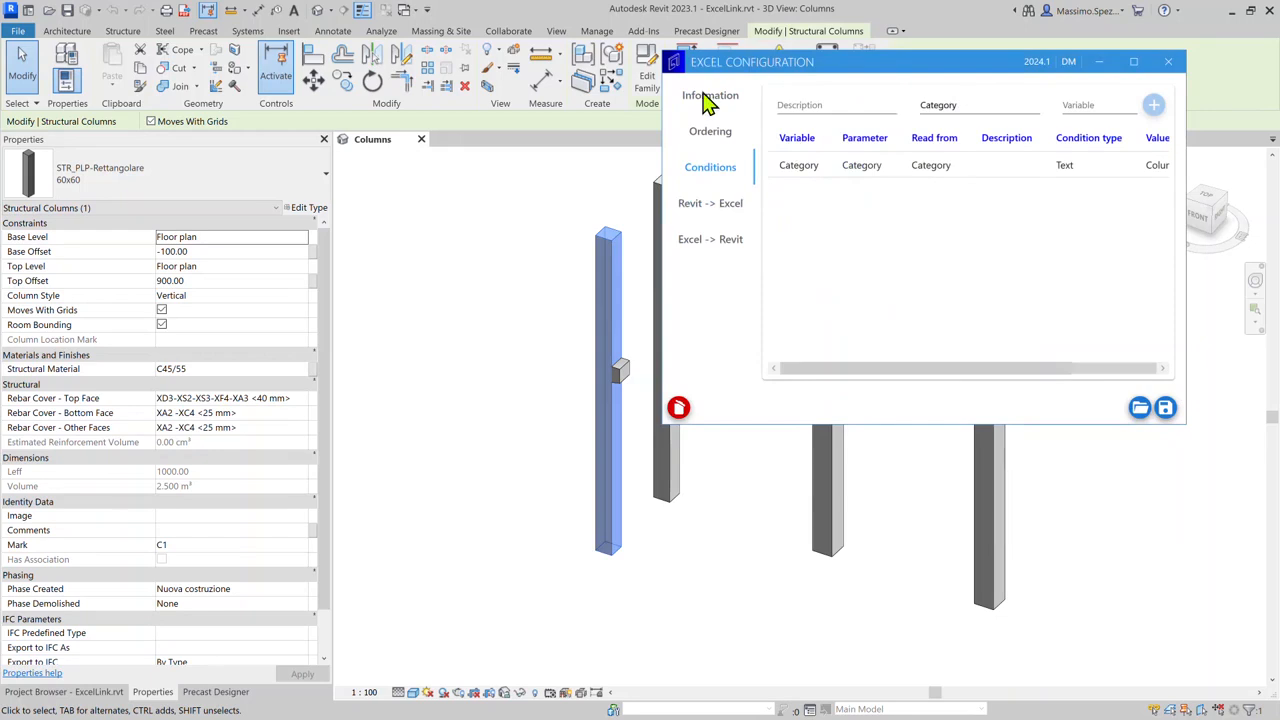
- Widen the Excel configuration window and open its Revit -> Excel parameter list
{"action": "left_click", "coordinate": [1190, 187]}
{"action": "left_click_drag", "start_coordinate": [1183, 183], "coordinate": [1230, 181]}
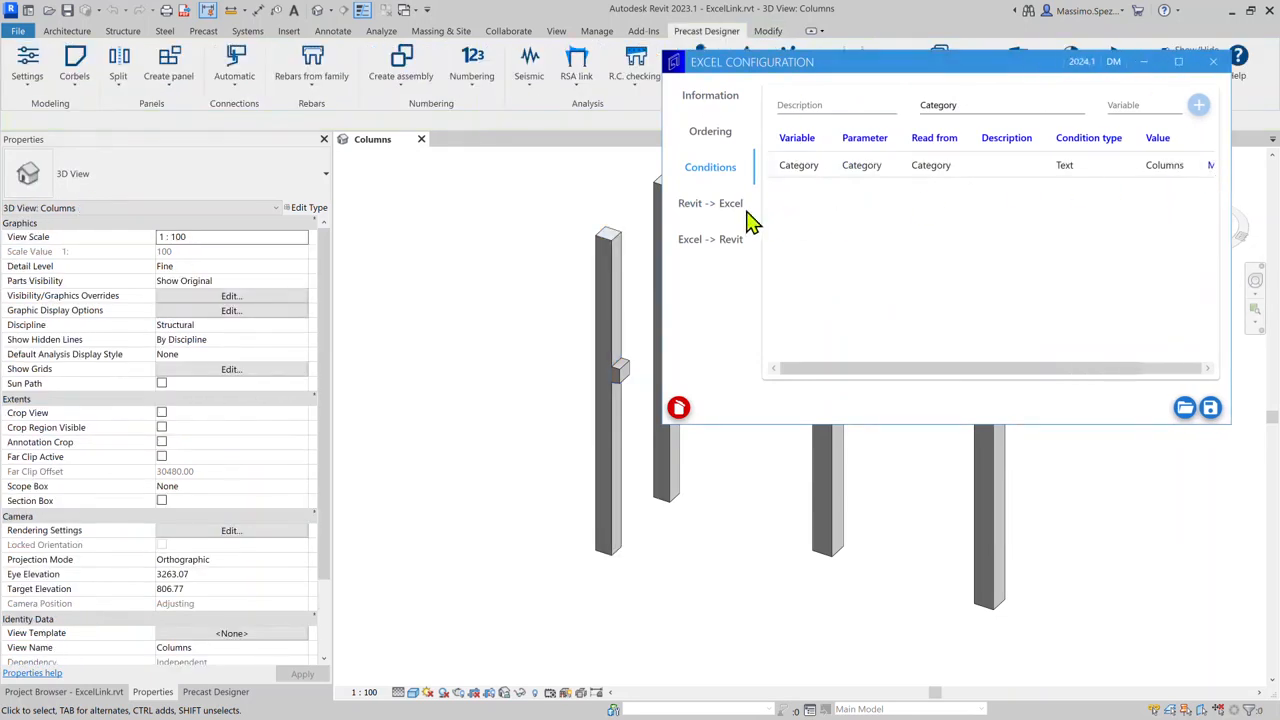
{"action": "left_click", "coordinate": [712, 206]}
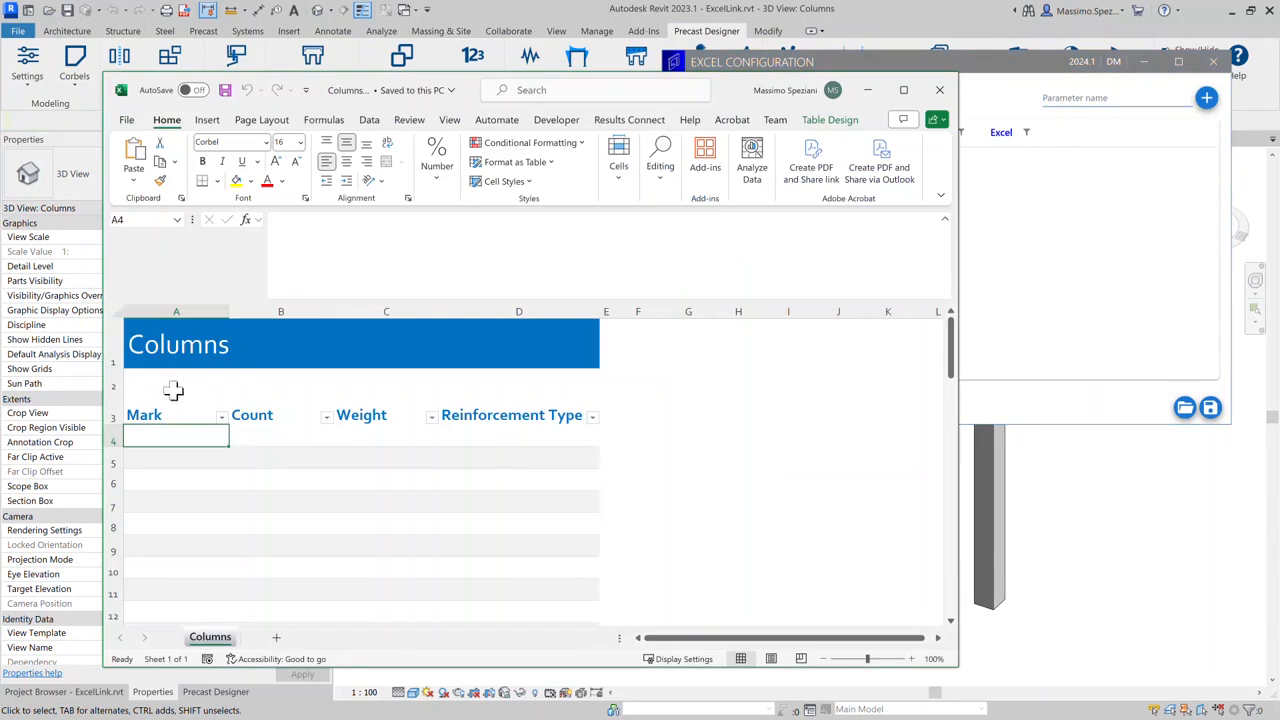
- Examine the title, the Mark header and the first data cell of the Columns sheet in Excel
{"action": "left_click", "coordinate": [172, 414]}
{"action": "left_click", "coordinate": [163, 358]}
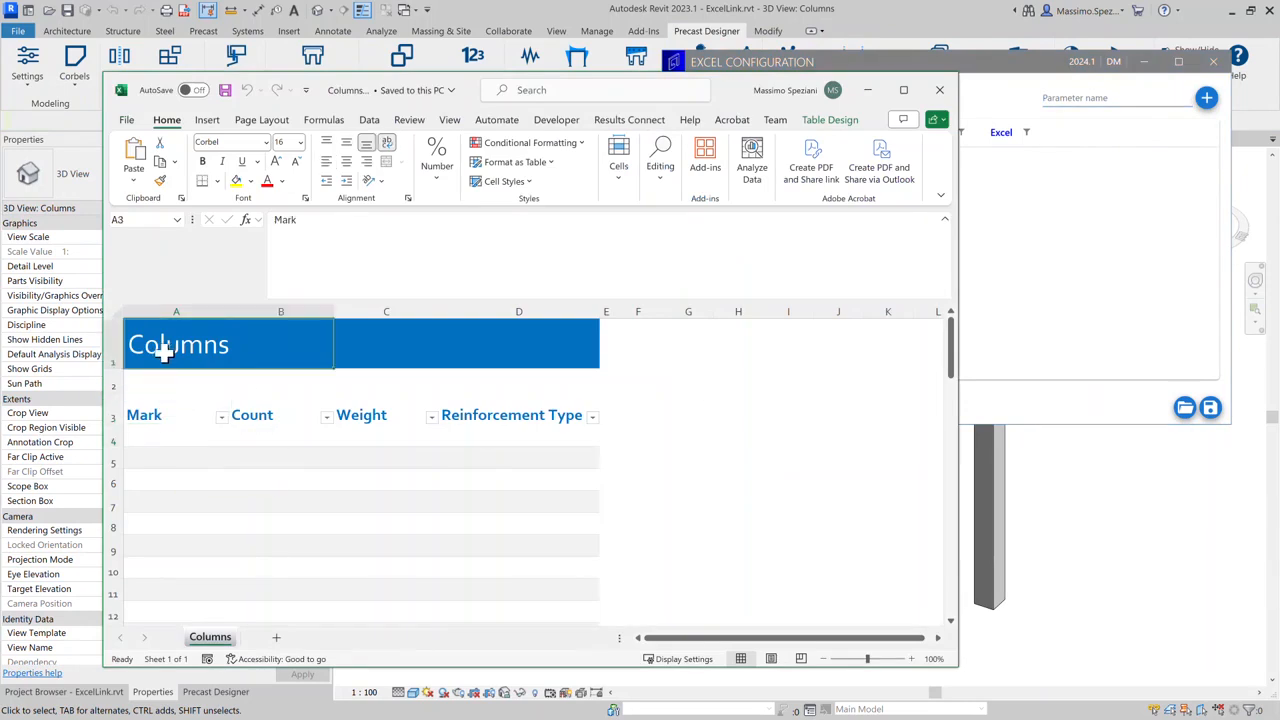
{"action": "left_click", "coordinate": [158, 378]}
{"action": "left_click", "coordinate": [145, 416]}
{"action": "left_click", "coordinate": [145, 435]}
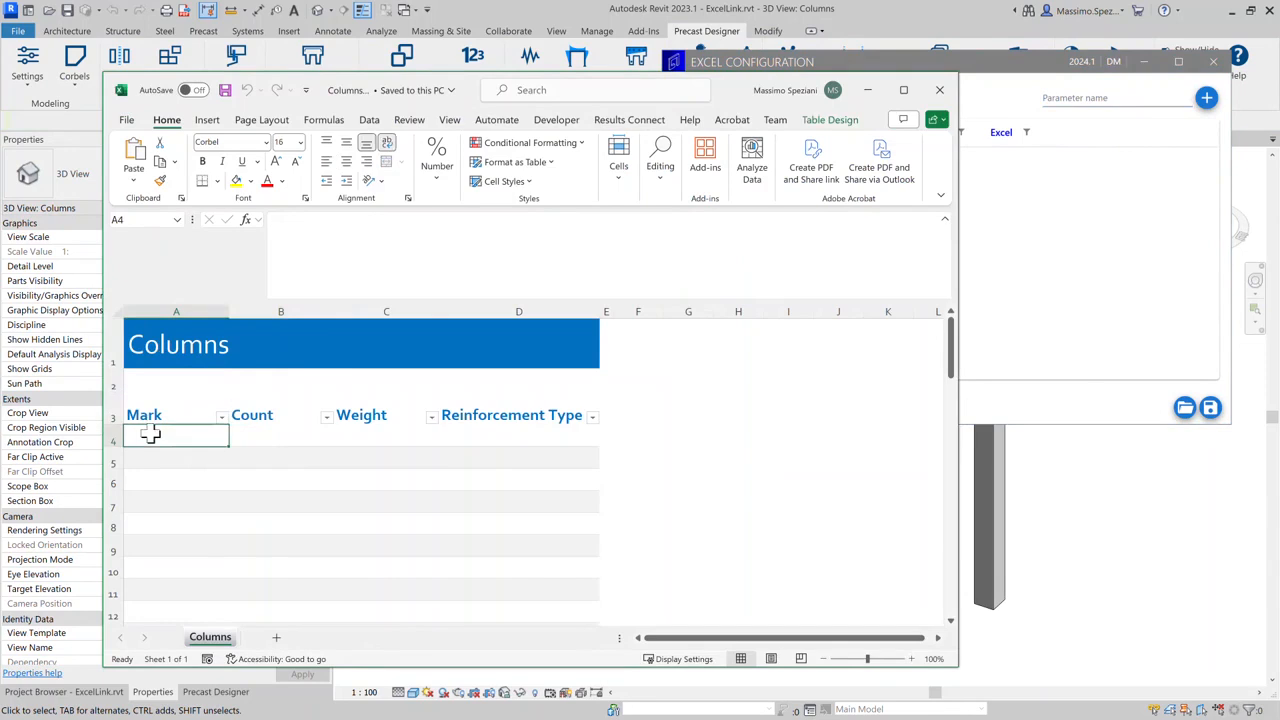
{"action": "left_click", "coordinate": [867, 90]}
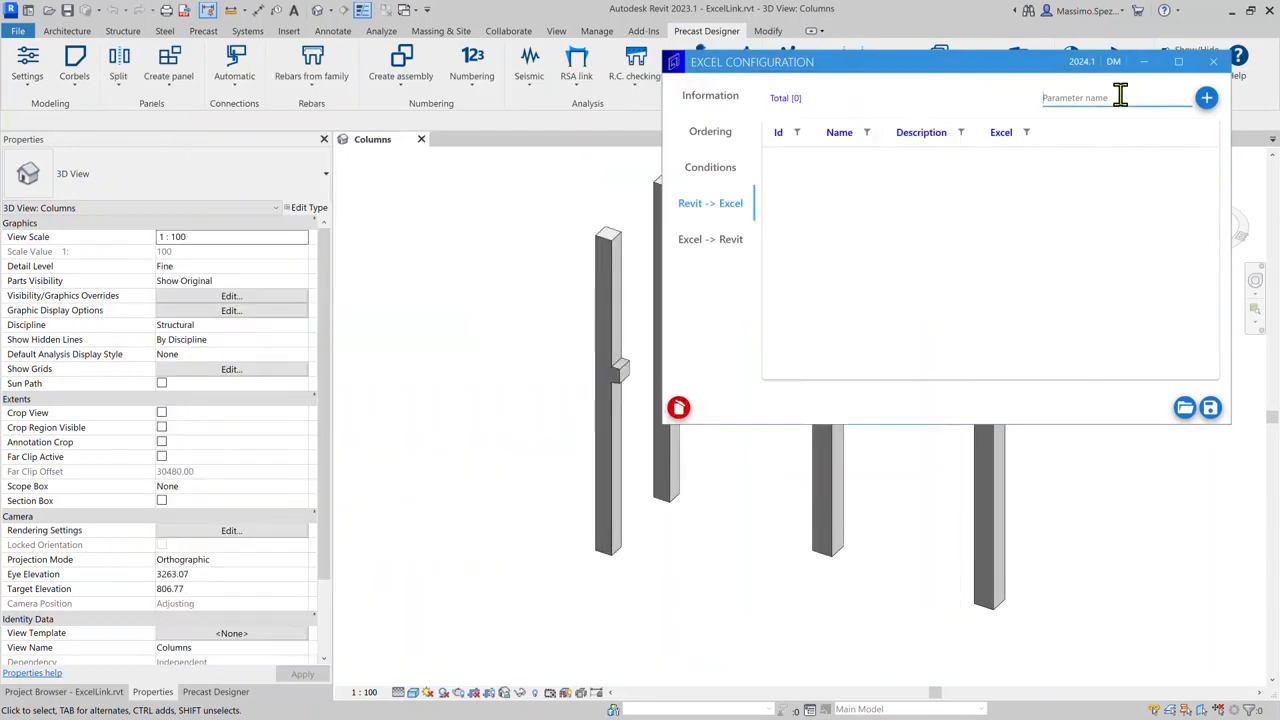
- Add a Revit-to-Excel export parameter named Mark and set its type to Mirror
{"action": "left_click", "coordinate": [1119, 97]}
{"action": "type", "text": "Mark"}
{"action": "left_click", "coordinate": [1205, 98]}
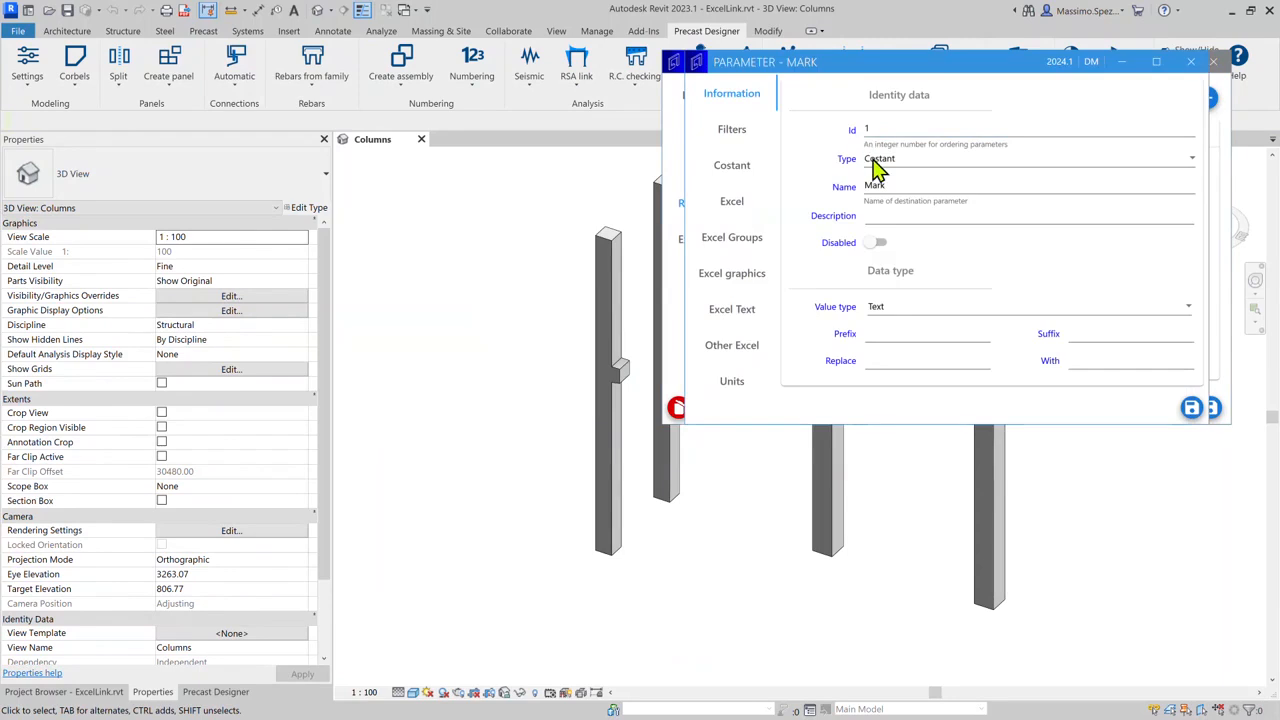
{"action": "left_click", "coordinate": [882, 163]}
{"action": "left_click", "coordinate": [890, 208]}
{"action": "left_click", "coordinate": [879, 185]}
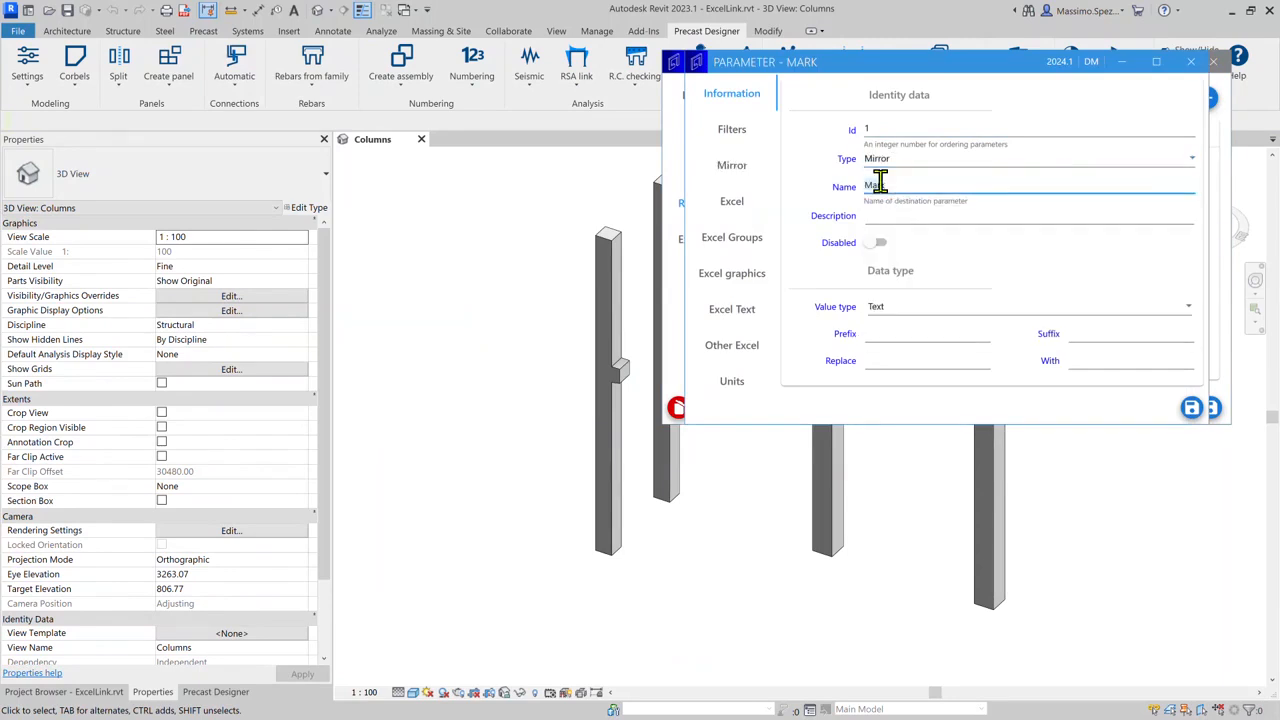
- In the mirror settings, choose Structural Columns as the source element and enter Mark as the source parameter
{"action": "left_click", "coordinate": [738, 166]}
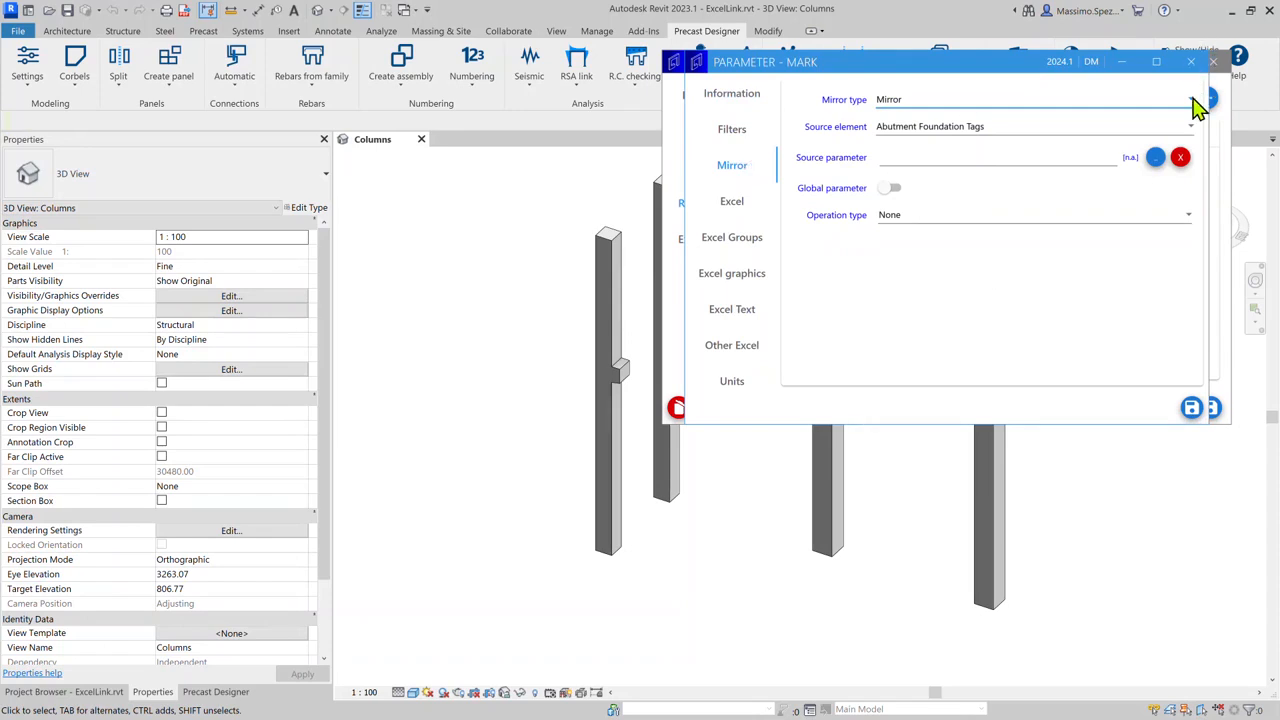
{"action": "left_click", "coordinate": [1192, 129]}
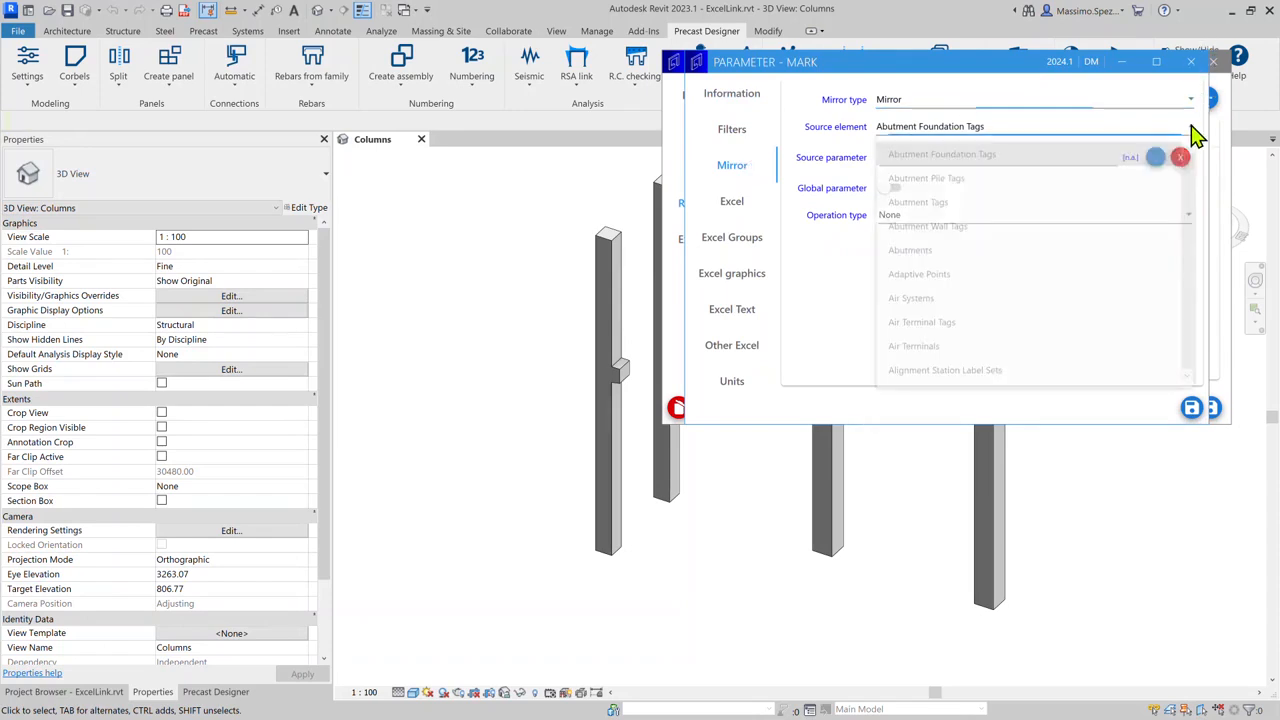
{"action": "scroll", "coordinate": [945, 298], "scroll_direction": "down", "scroll_amount": 5}
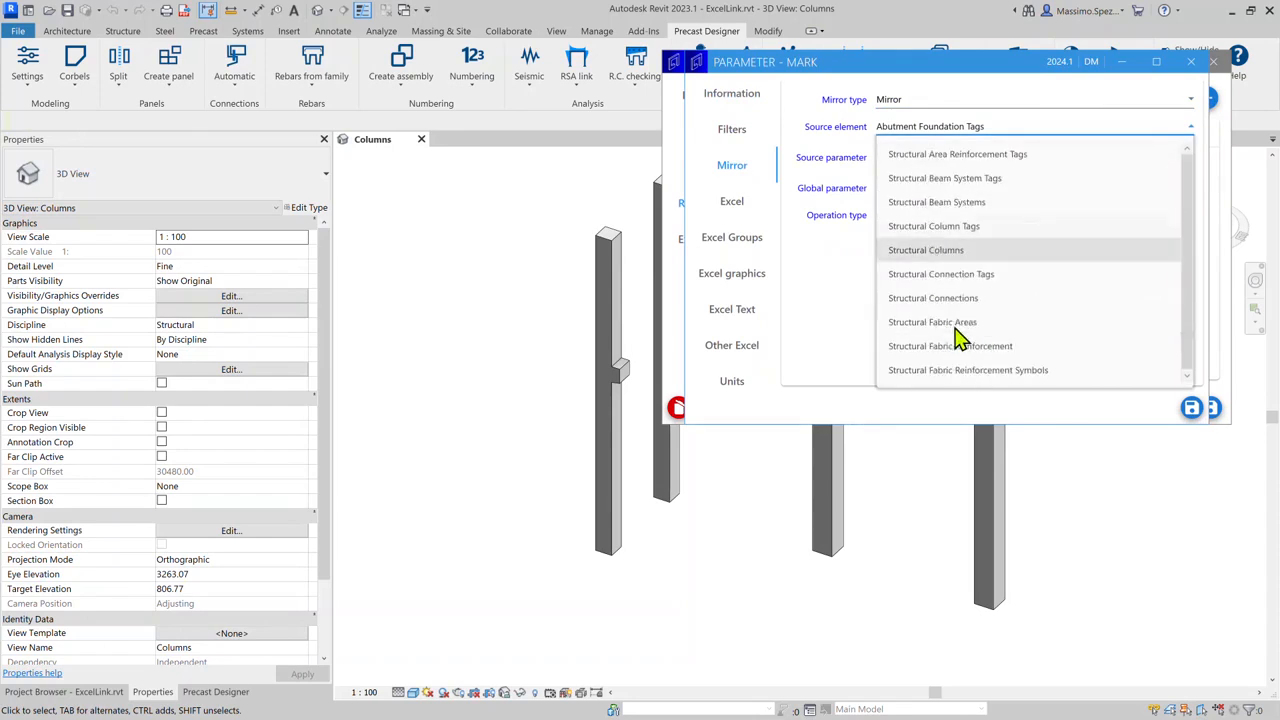
{"action": "left_click", "coordinate": [933, 179]}
{"action": "left_click", "coordinate": [918, 158]}
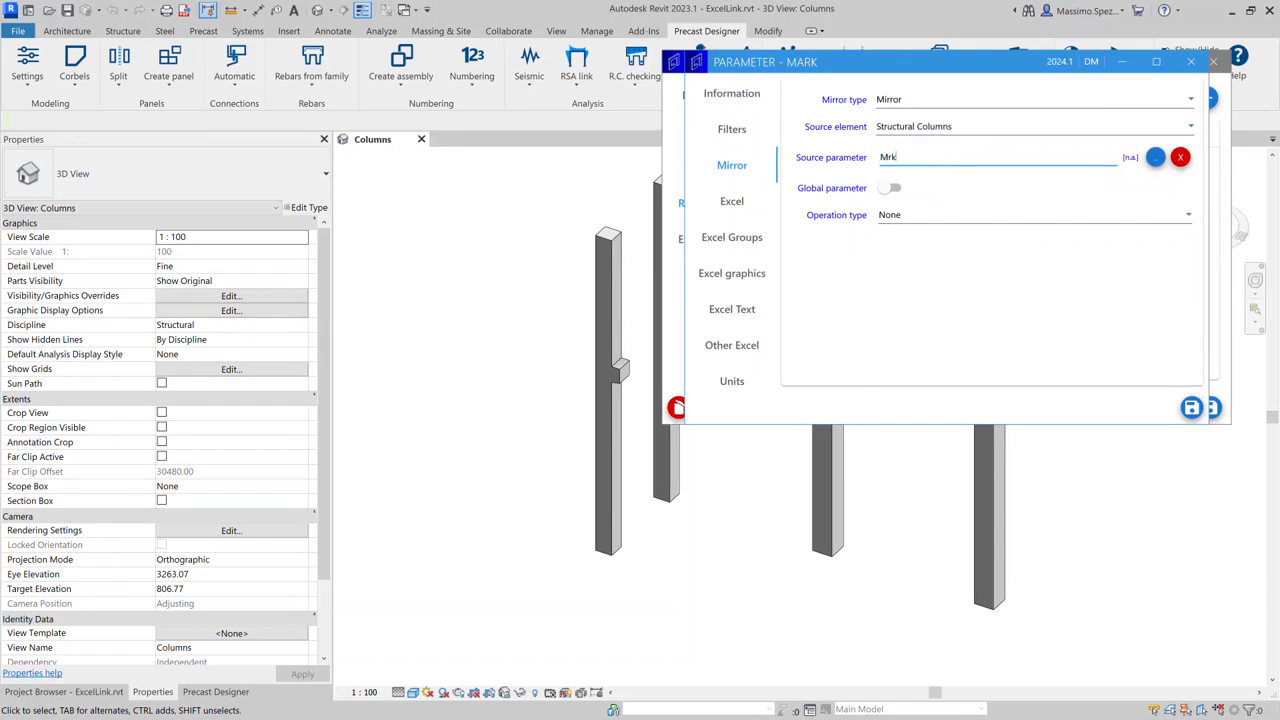
- Set the Mark parameter's Excel destination to sheet Columns, row 4, column 1, checking the template for the first data cell
{"action": "left_click", "coordinate": [744, 201]}
{"action": "left_click", "coordinate": [877, 125]}
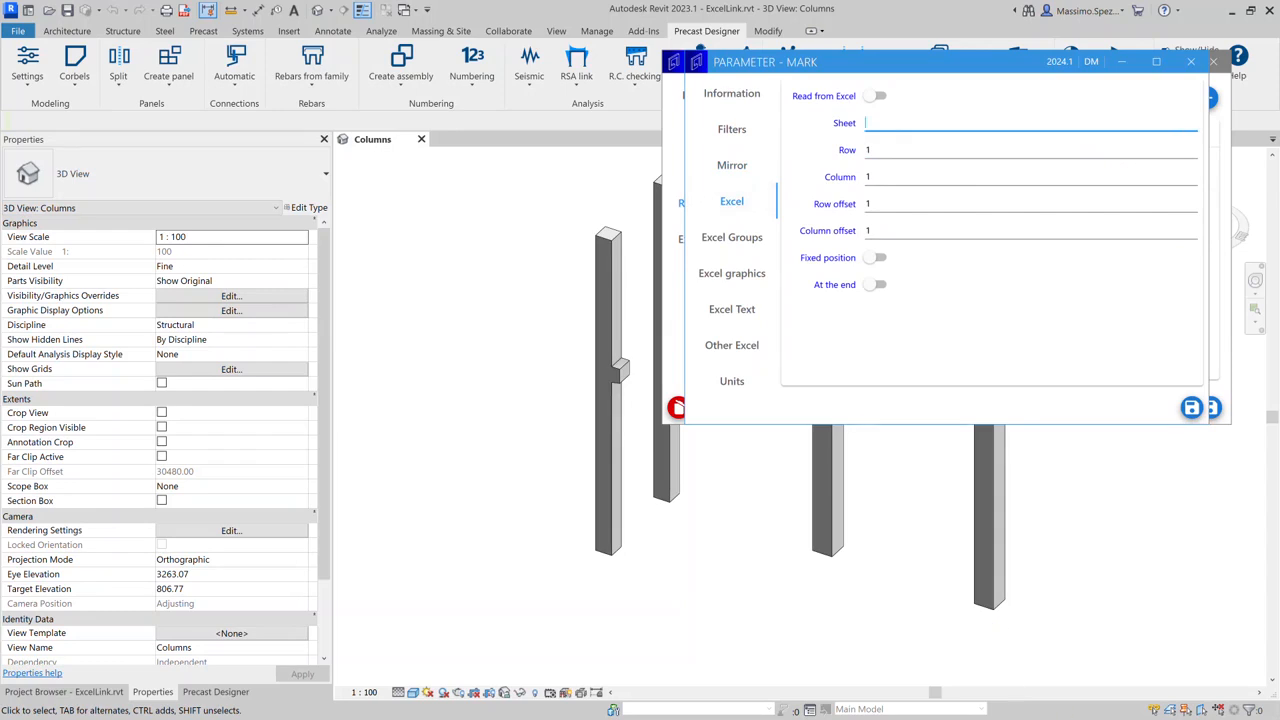
{"action": "left_click", "coordinate": [838, 718]}
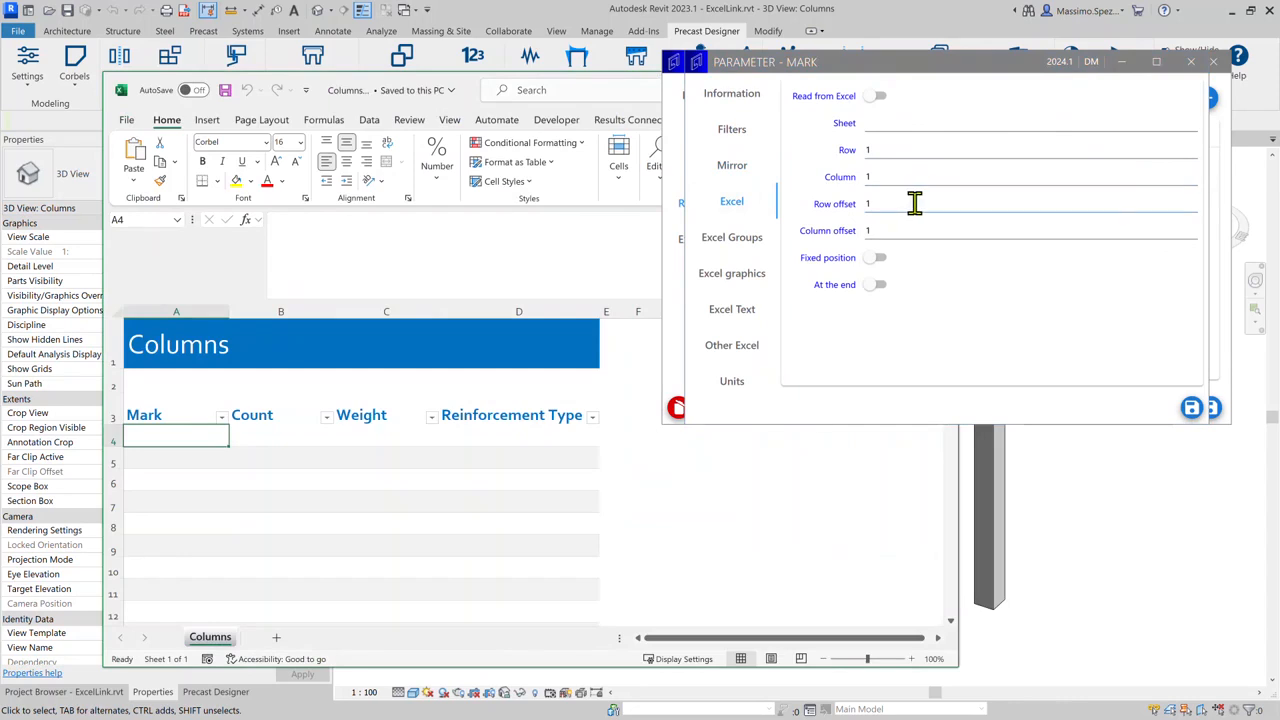
{"action": "left_click", "coordinate": [902, 124]}
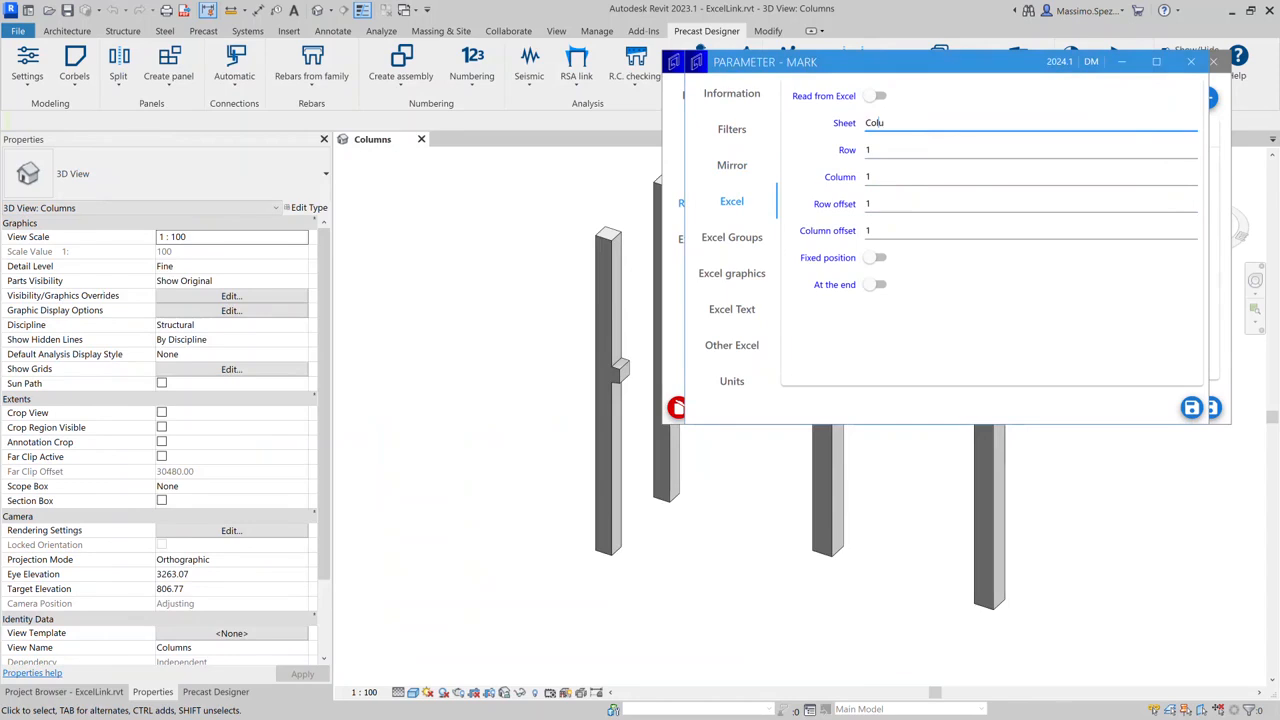
{"action": "left_click_drag", "start_coordinate": [897, 152], "coordinate": [845, 149]}
{"action": "type", "text": "4"}
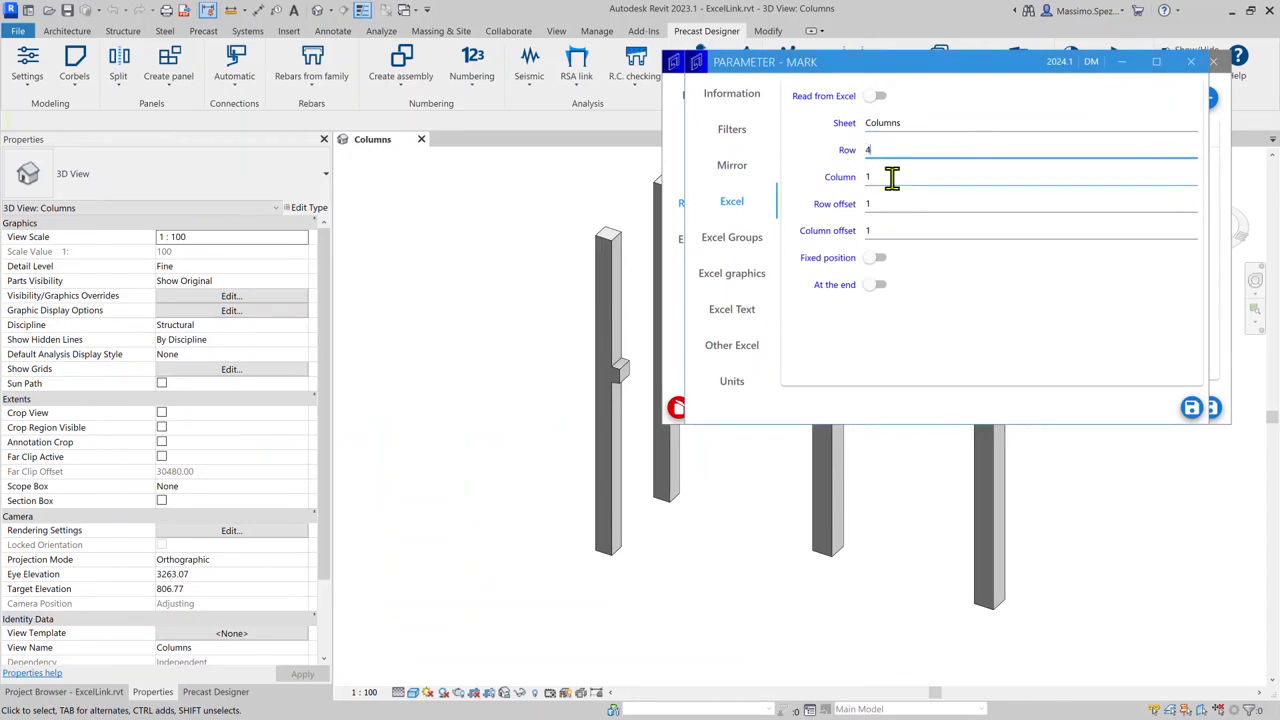
{"action": "left_click", "coordinate": [892, 177]}
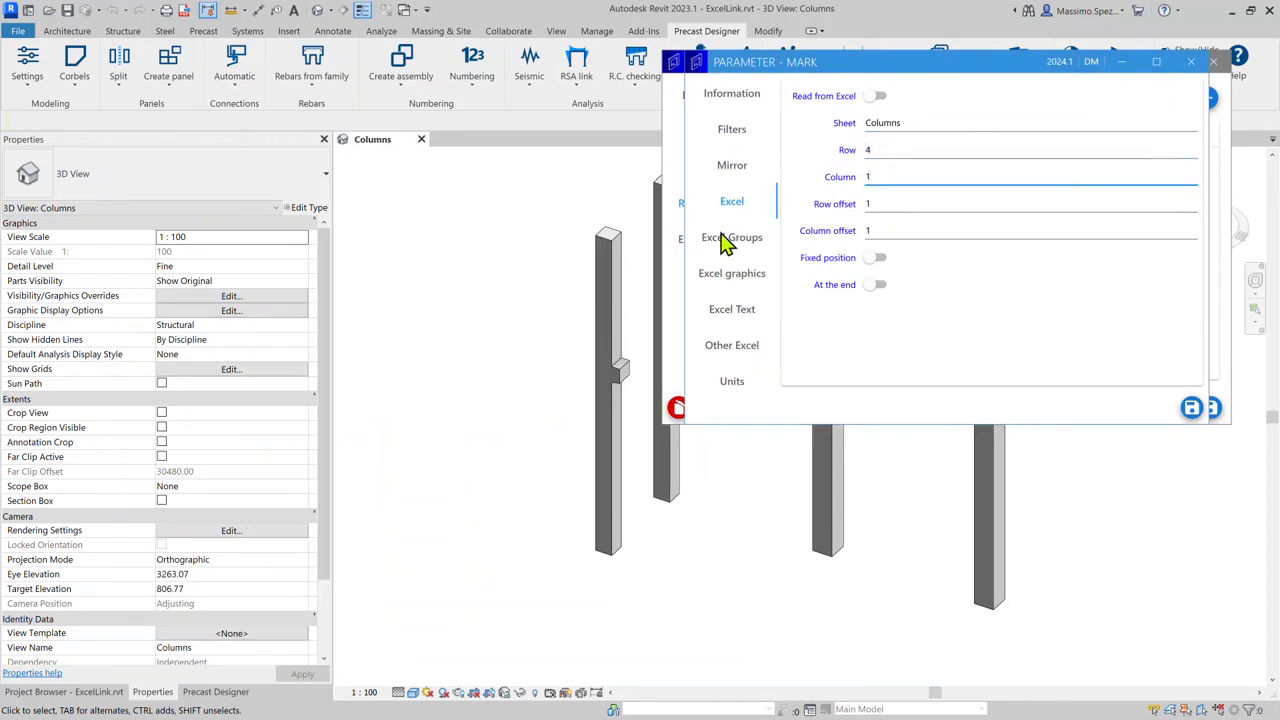
- Enable a cyan cell fill in the Mark parameter's Excel graphics and save the parameter
{"action": "left_click", "coordinate": [734, 273]}
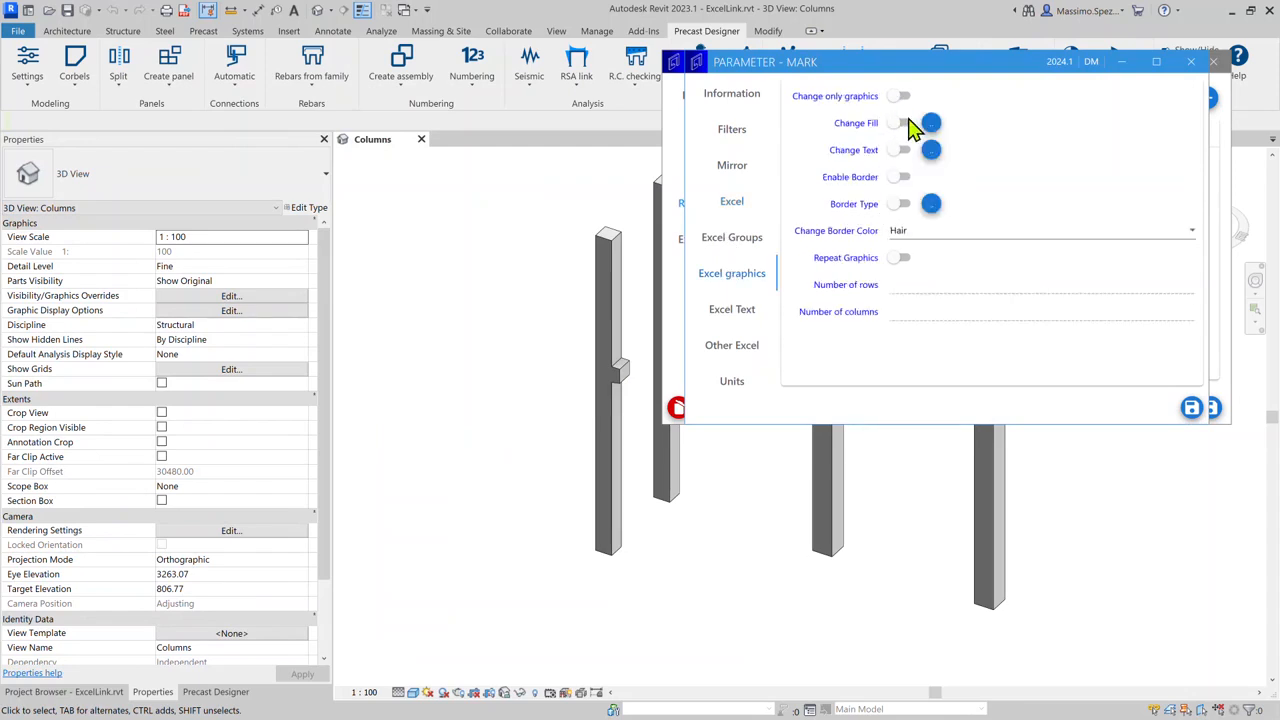
{"action": "left_click", "coordinate": [904, 123]}
{"action": "left_click", "coordinate": [930, 126]}
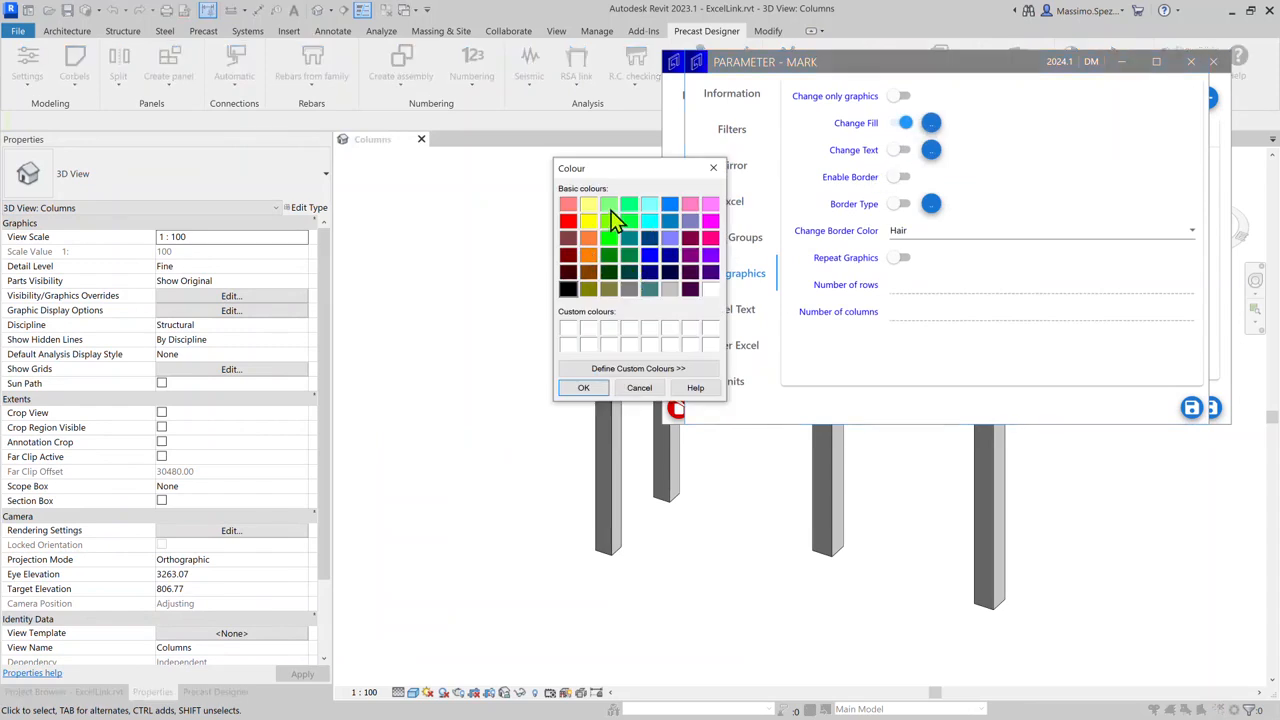
{"action": "left_click", "coordinate": [649, 221]}
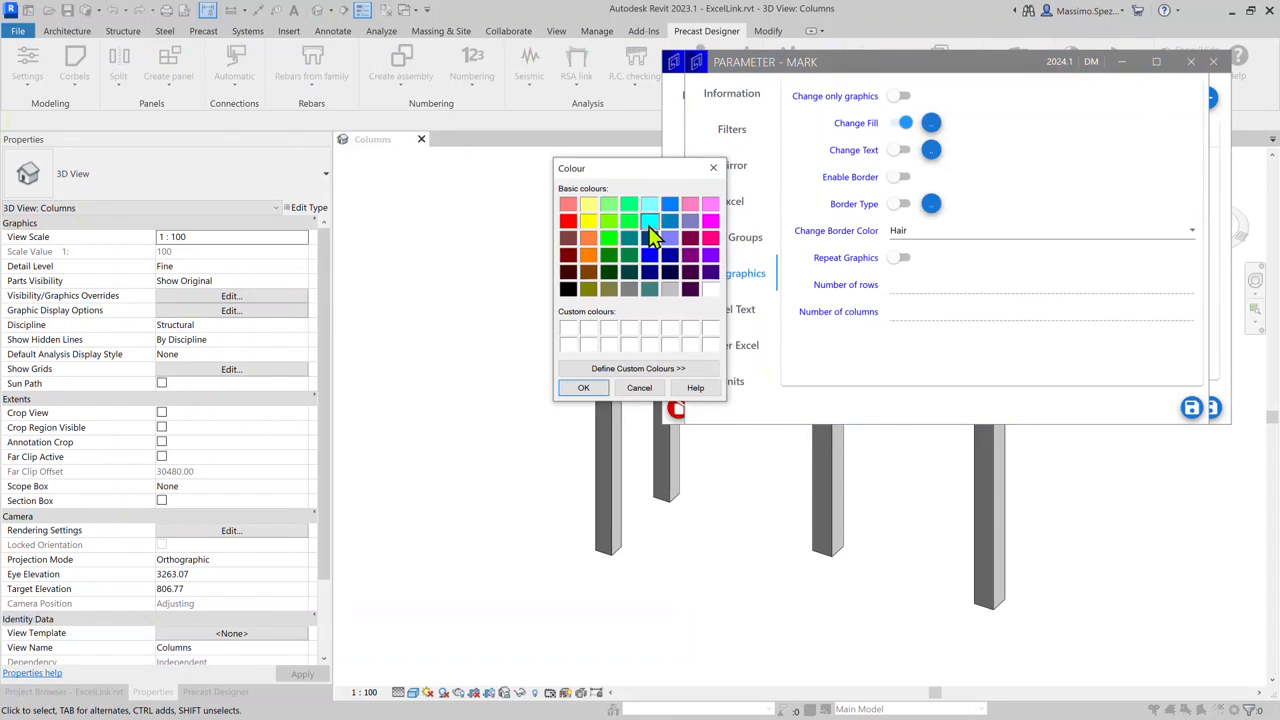
{"action": "left_click", "coordinate": [583, 388]}
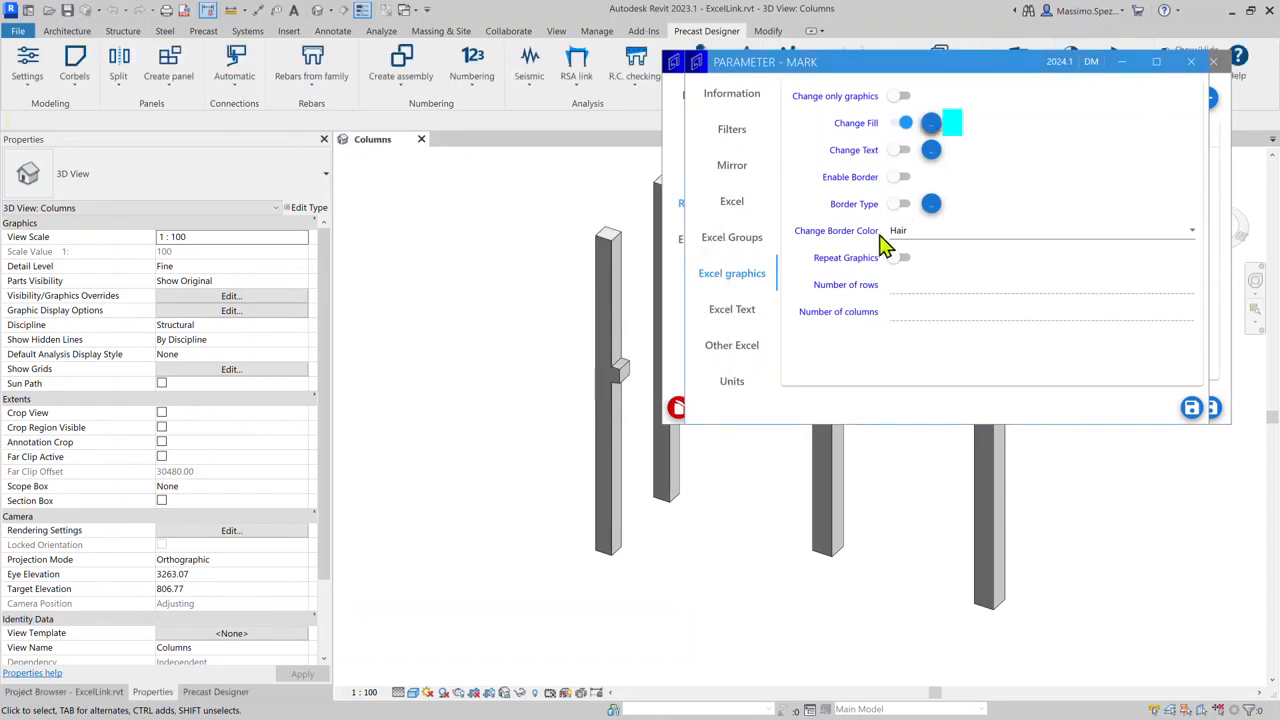
{"action": "left_click", "coordinate": [733, 386]}
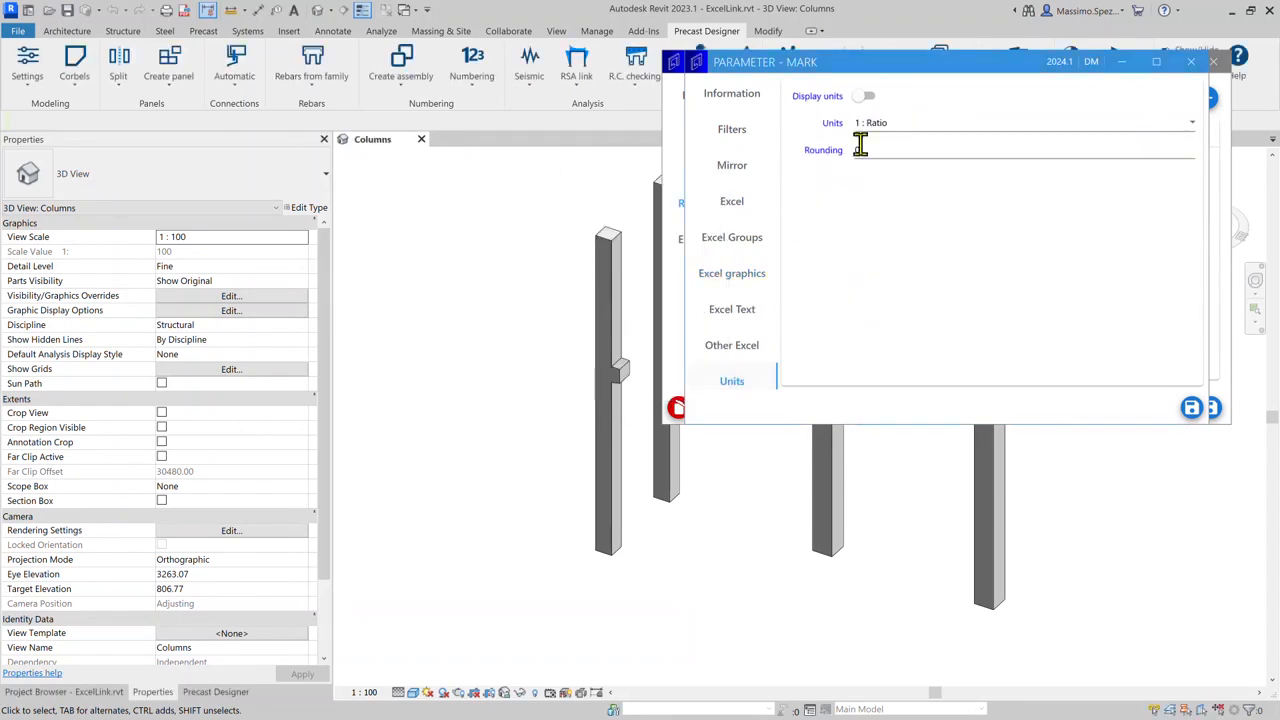
{"action": "left_click", "coordinate": [1210, 408]}
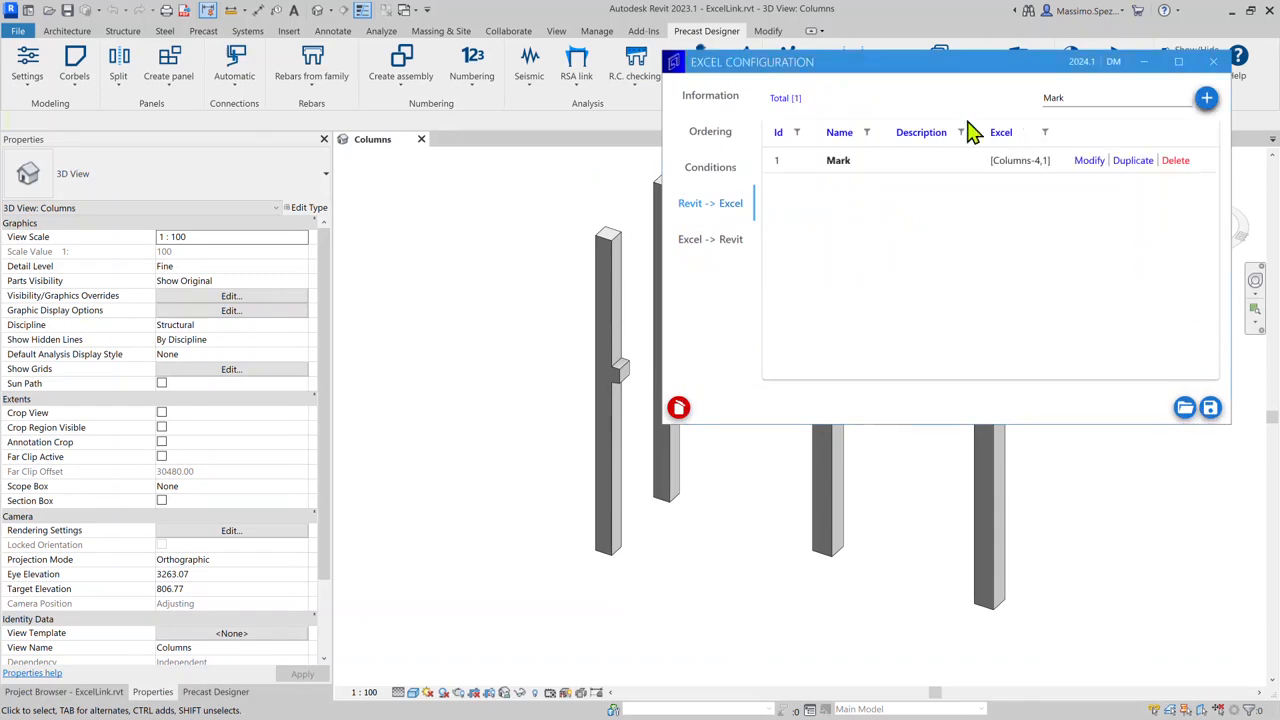
- Duplicate the Mark export parameter and rename the copy Count
{"action": "left_click", "coordinate": [1134, 163]}
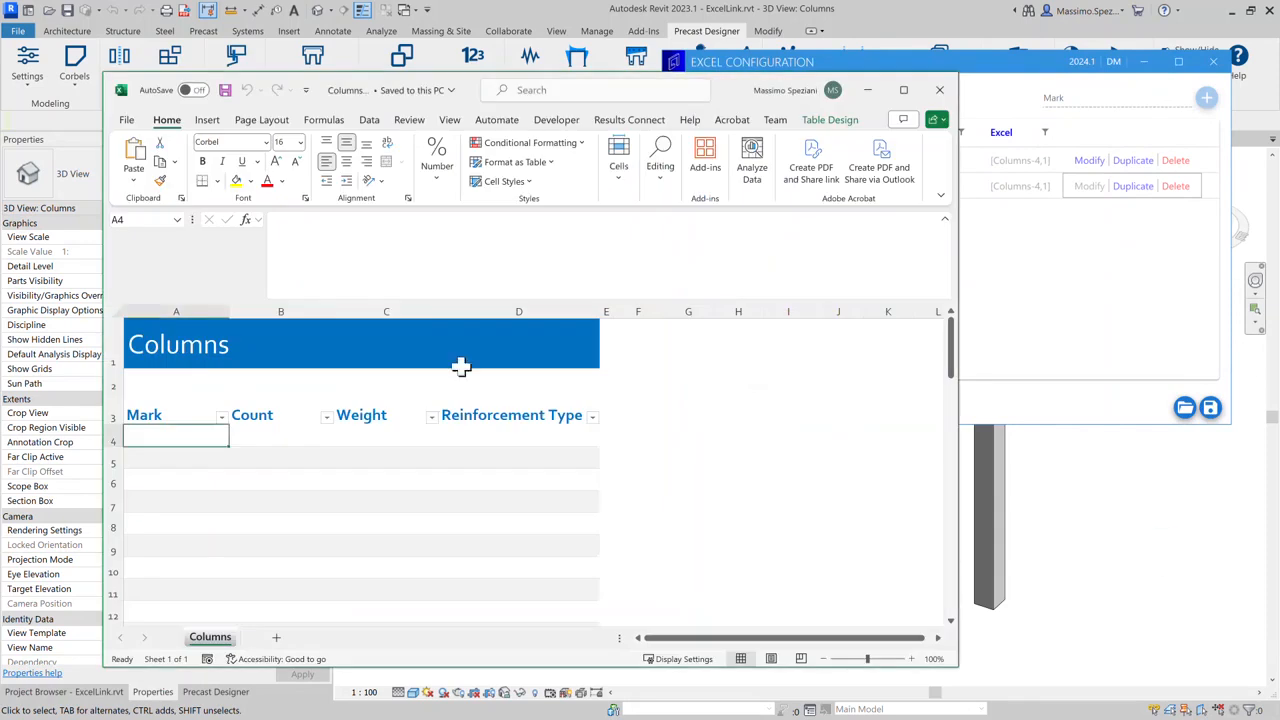
{"action": "left_click", "coordinate": [253, 434]}
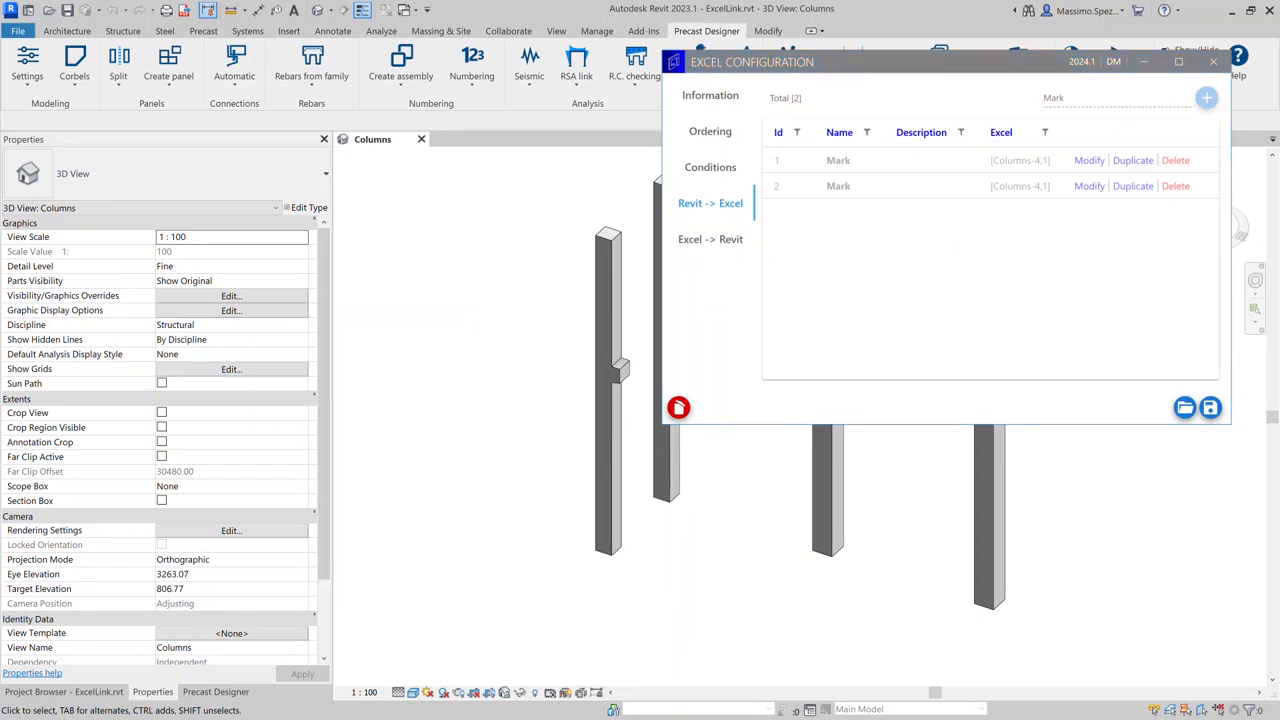
{"action": "left_click", "coordinate": [899, 185]}
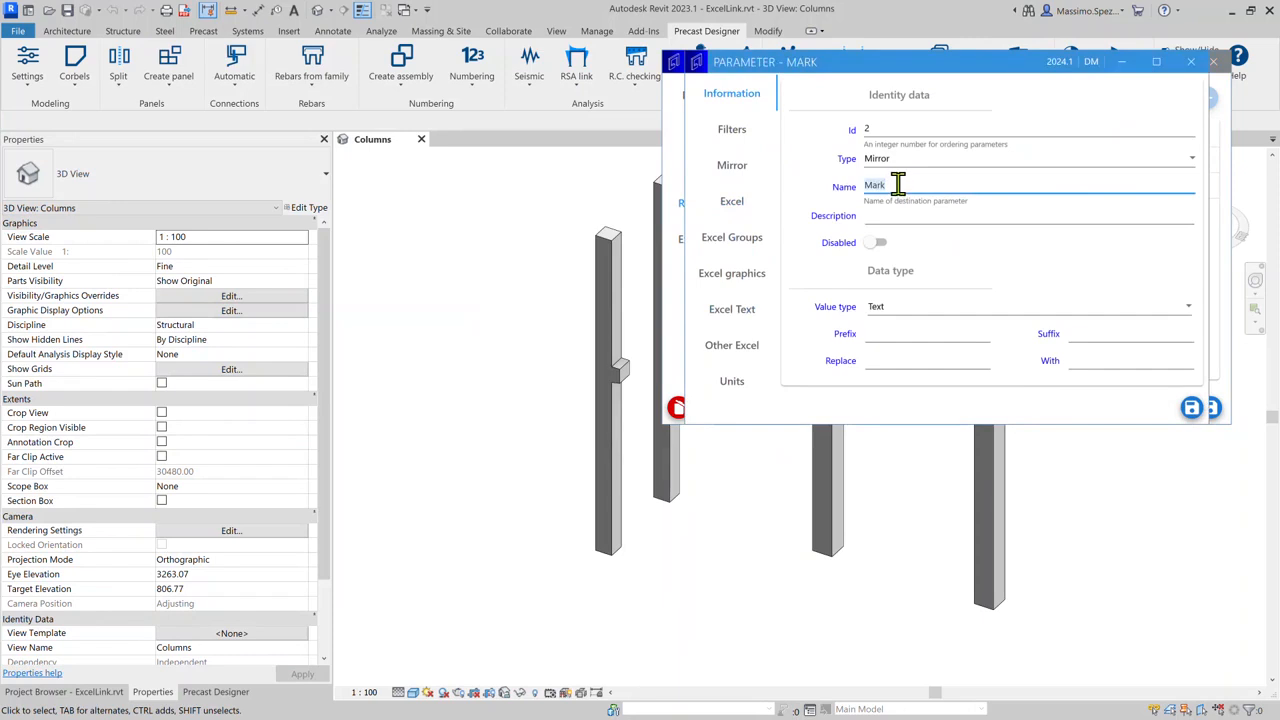
{"action": "type", "text": "Count"}
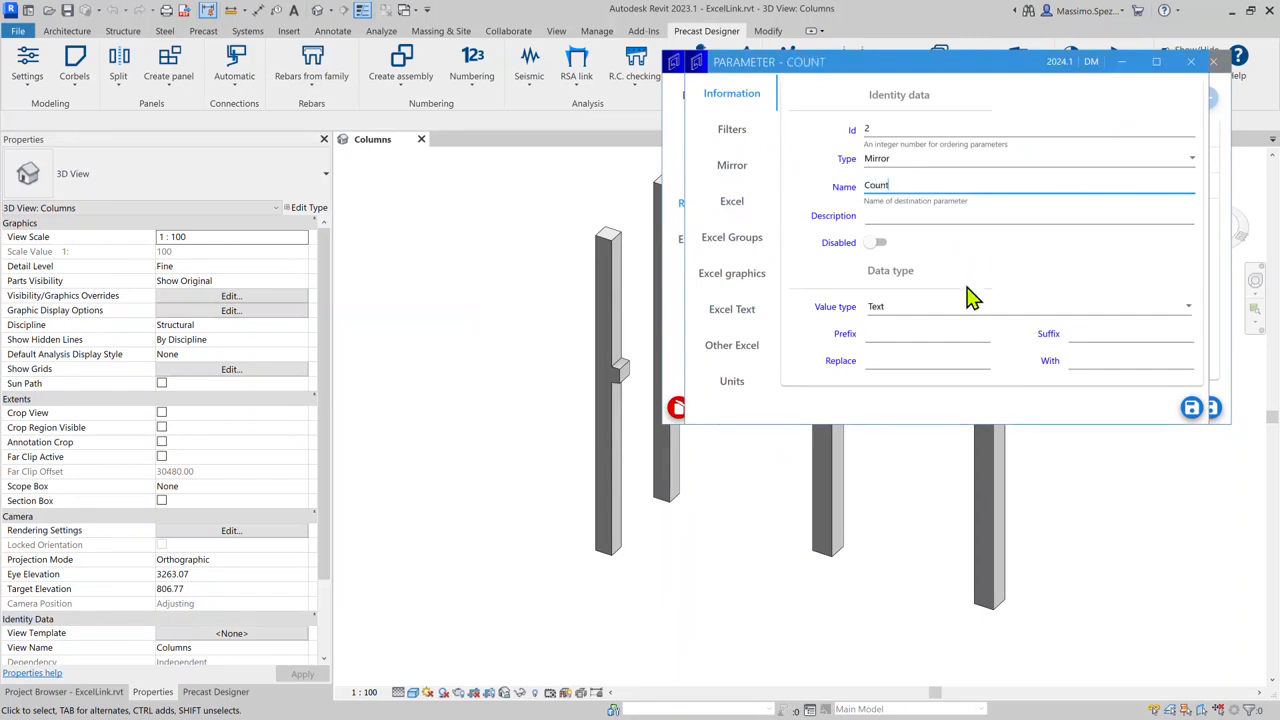
- Choose the Count parameter's value type and change its parameter type to Calculated
{"action": "left_click", "coordinate": [960, 316]}
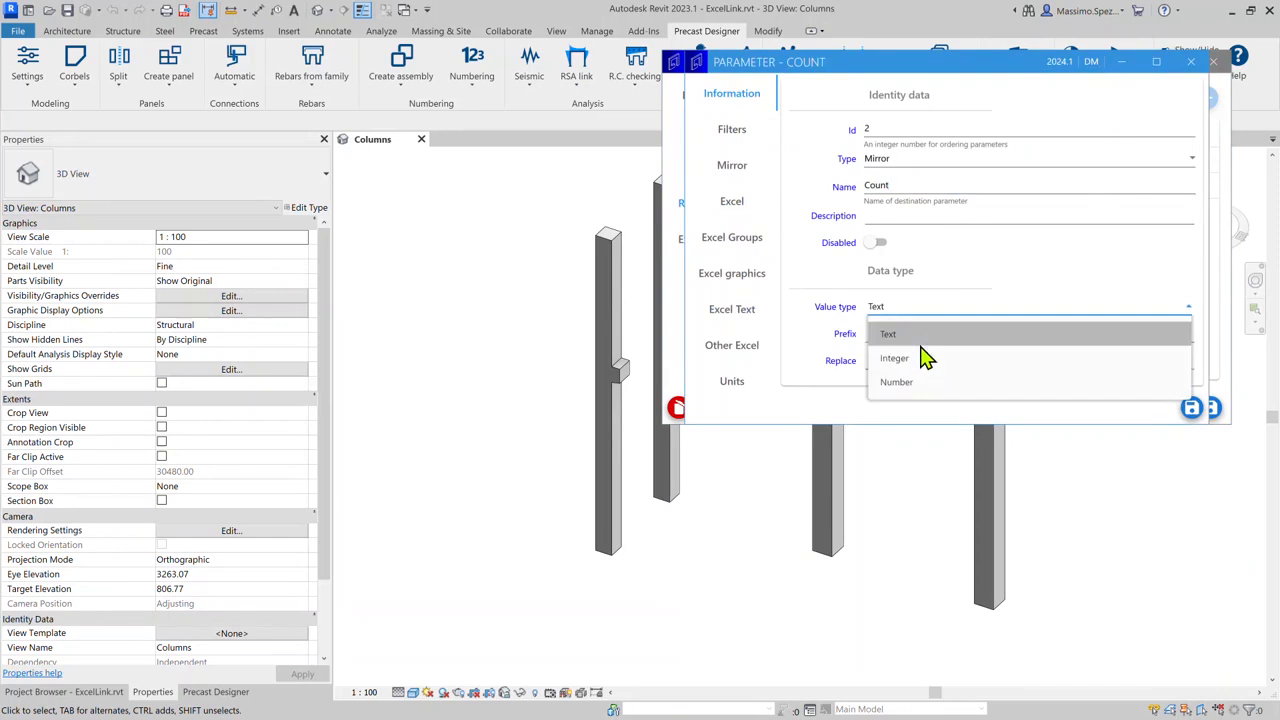
{"action": "left_click", "coordinate": [1158, 175]}
{"action": "left_click", "coordinate": [918, 168]}
{"action": "left_click", "coordinate": [910, 234]}
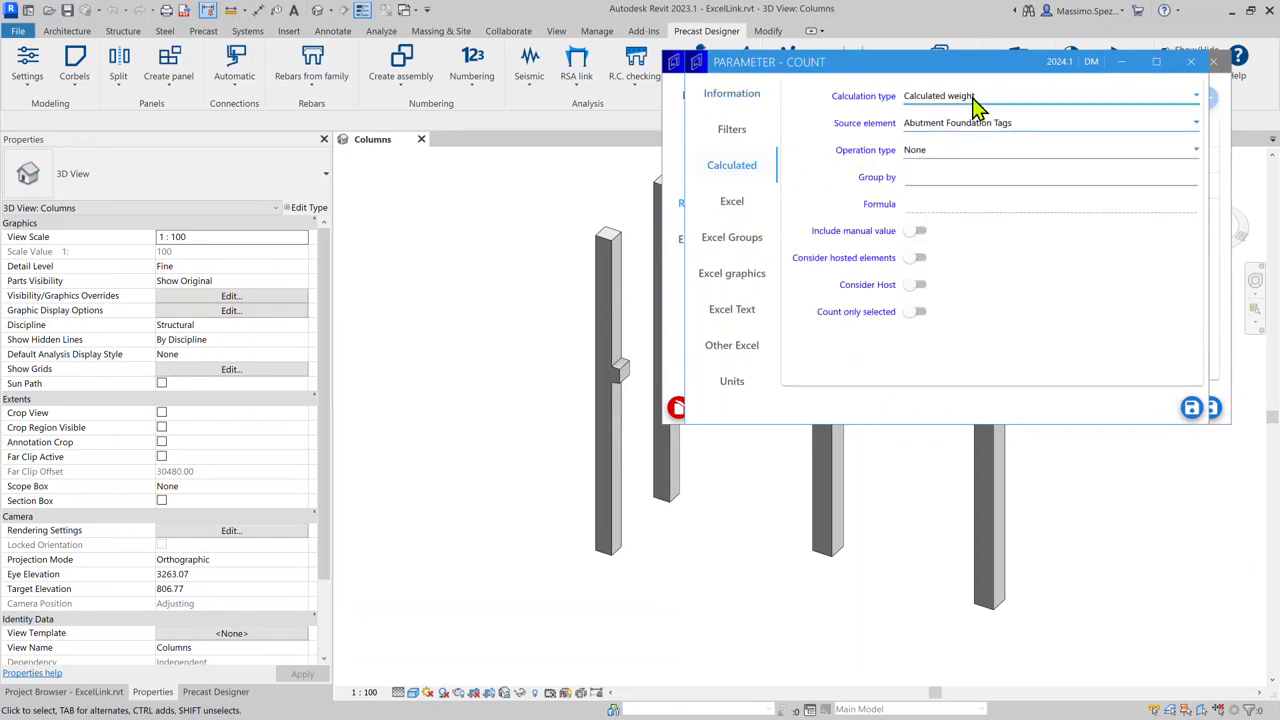
- Set the parameter's calculation type to Count and its source element to Structural Columns
{"action": "left_click", "coordinate": [975, 100]}
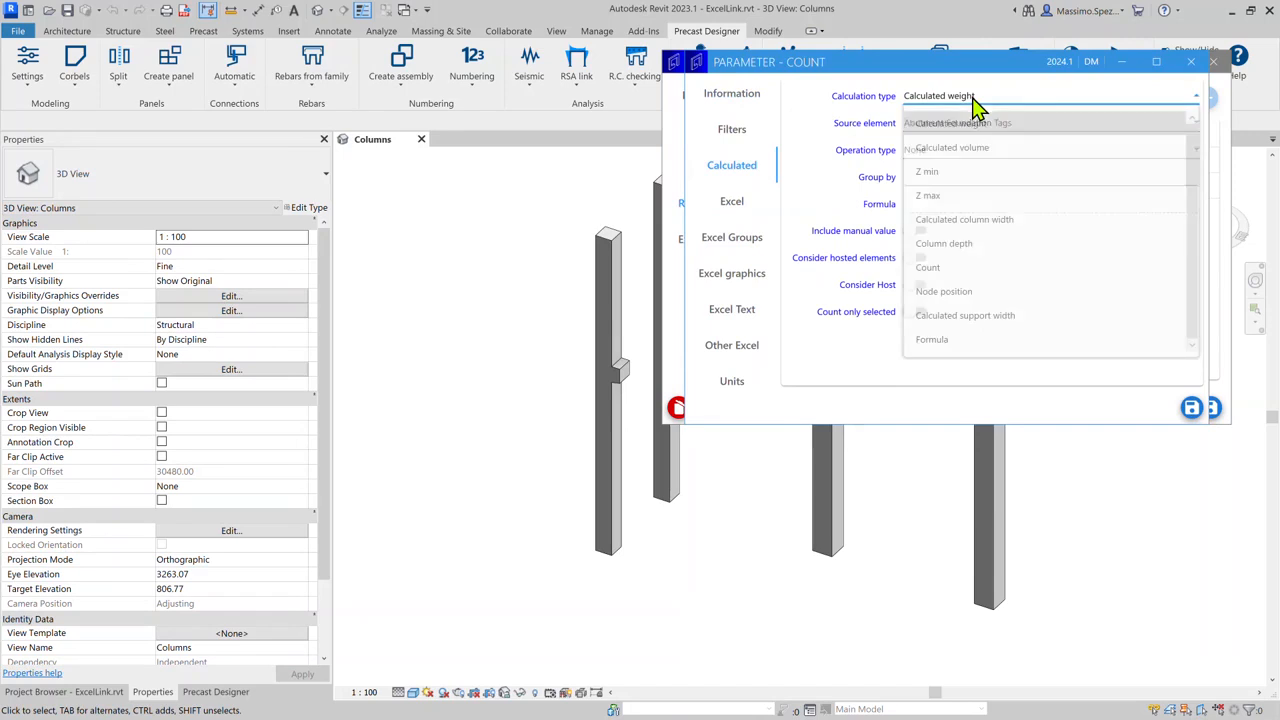
{"action": "left_click", "coordinate": [975, 268]}
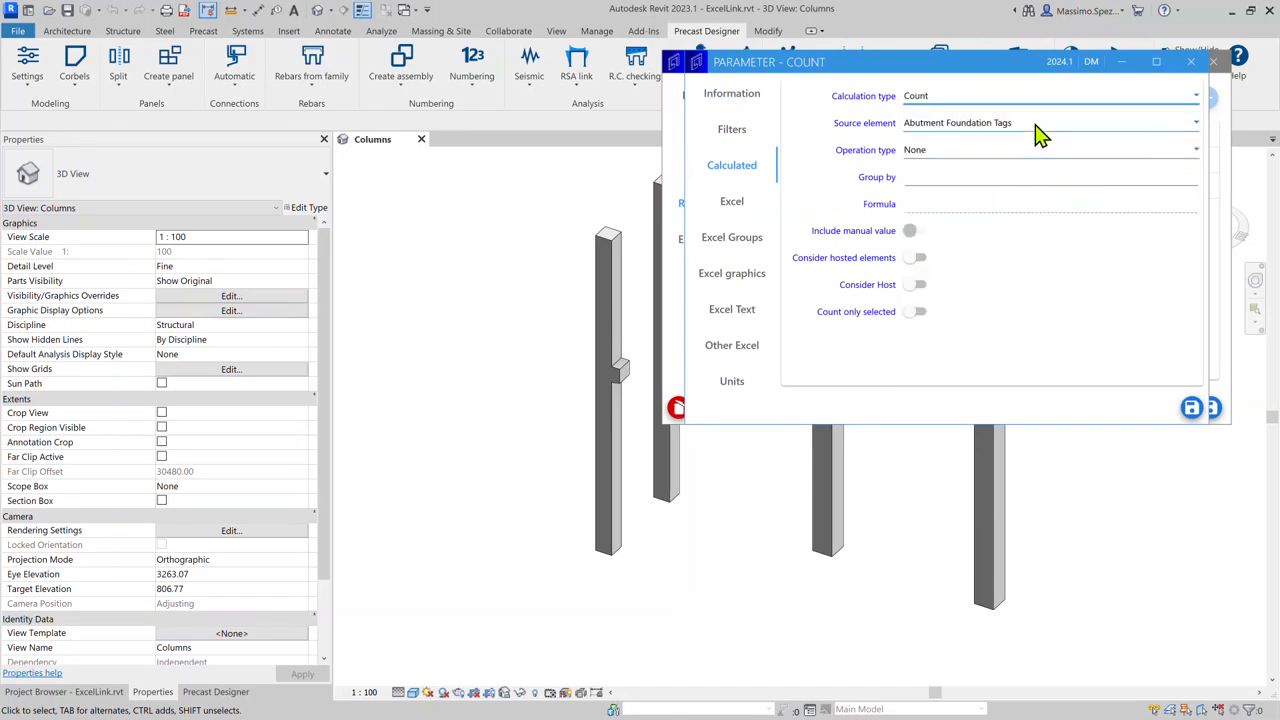
{"action": "left_click", "coordinate": [1037, 130]}
{"action": "scroll", "coordinate": [1006, 250], "scroll_direction": "down", "scroll_amount": 10}
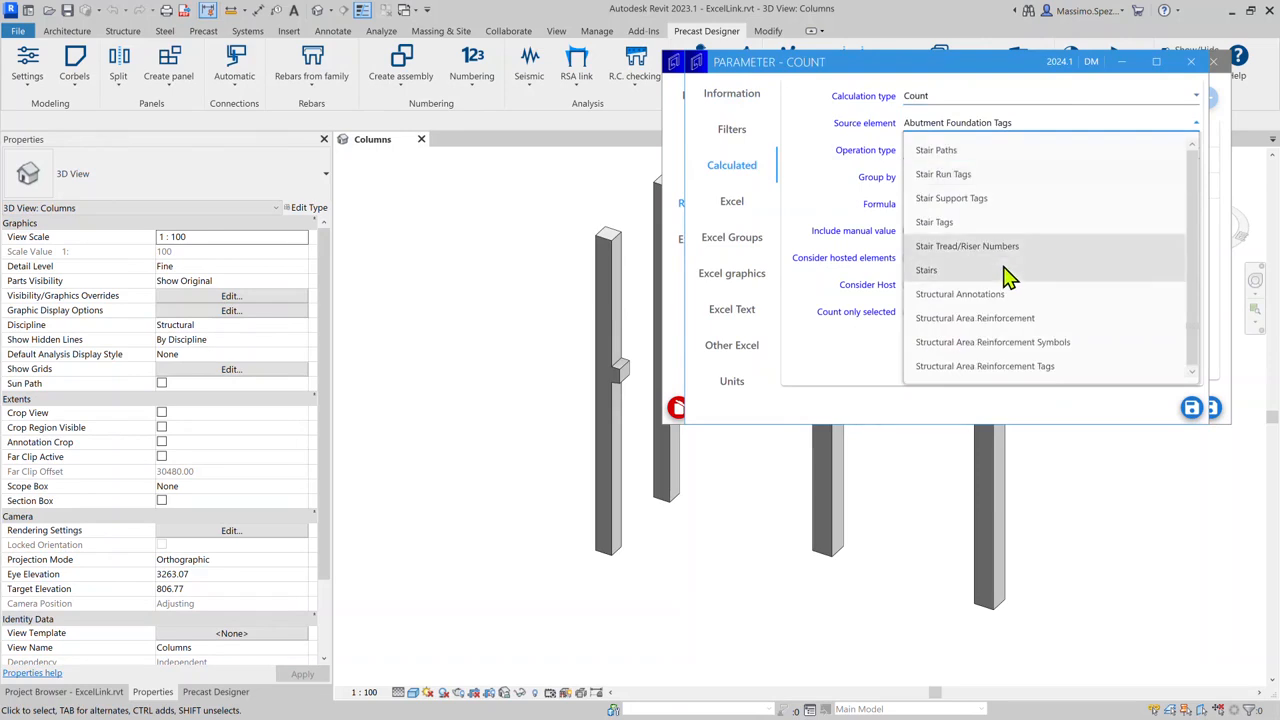
{"action": "scroll", "coordinate": [1006, 278], "scroll_direction": "down", "scroll_amount": 2}
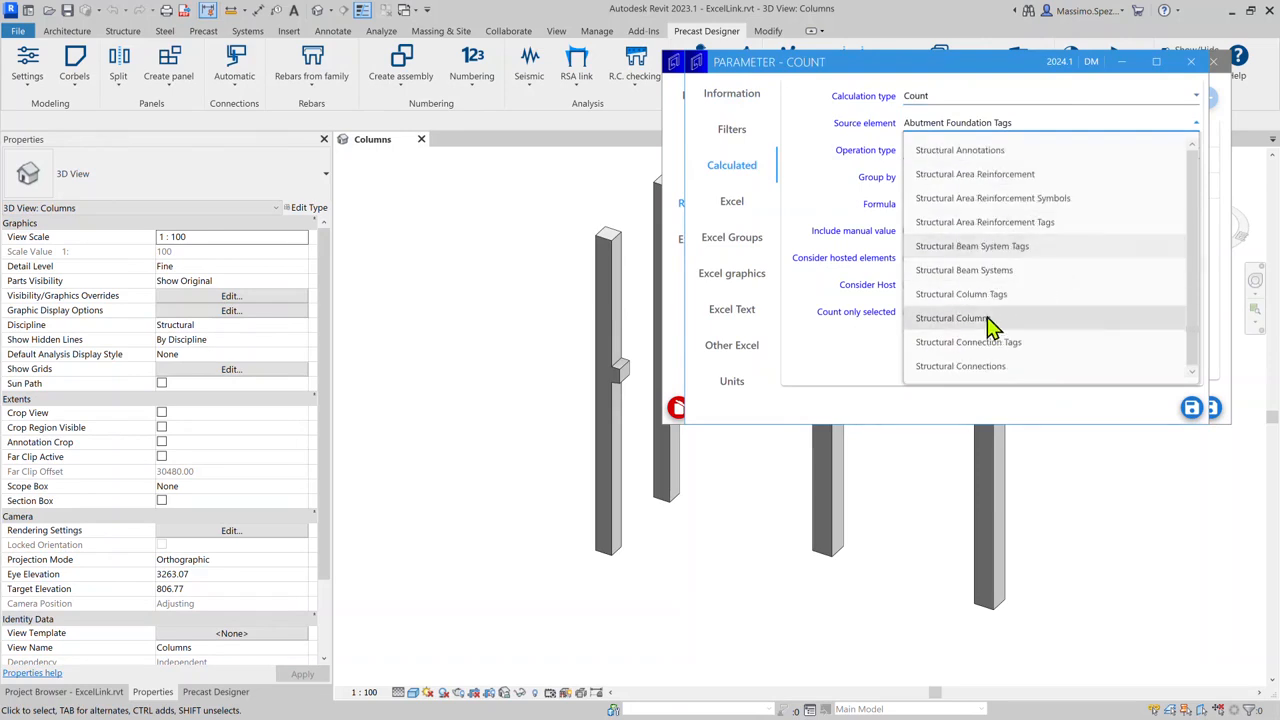
{"action": "left_click", "coordinate": [987, 318]}
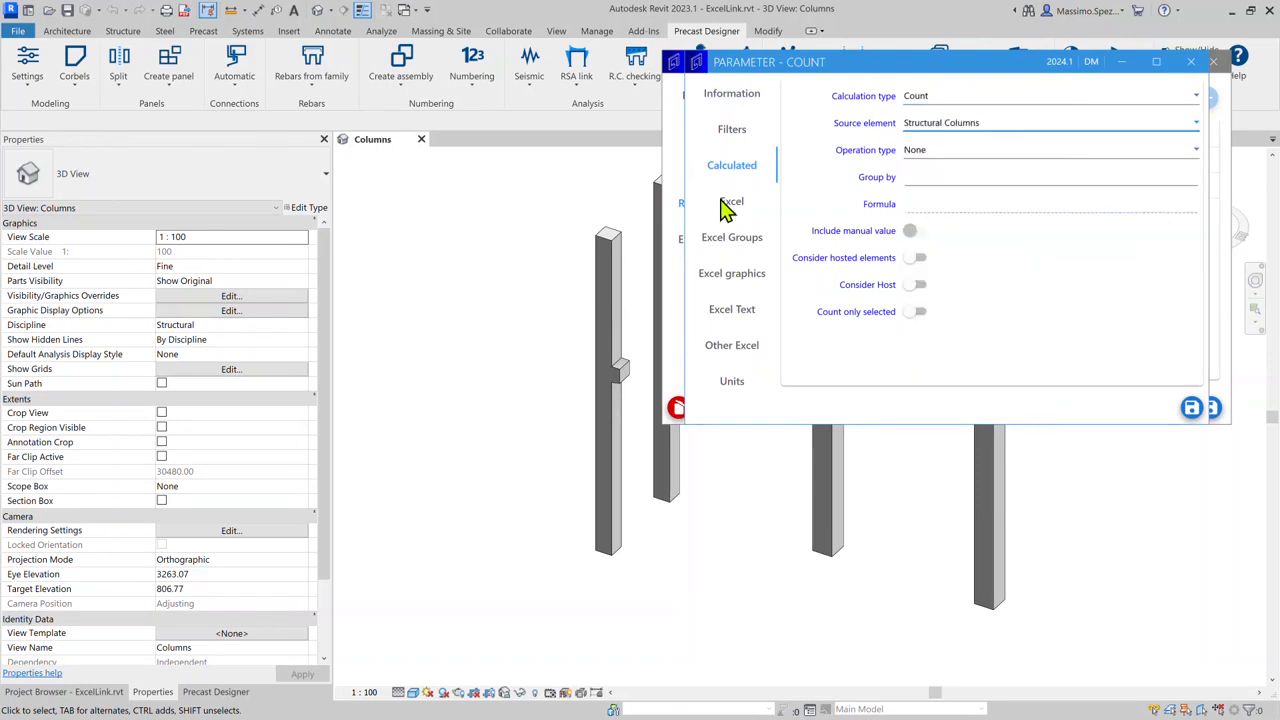
- Set the Count parameter's Excel column to 2, check its fill settings and save the parameter
{"action": "left_click", "coordinate": [728, 206]}
{"action": "left_click", "coordinate": [888, 176]}
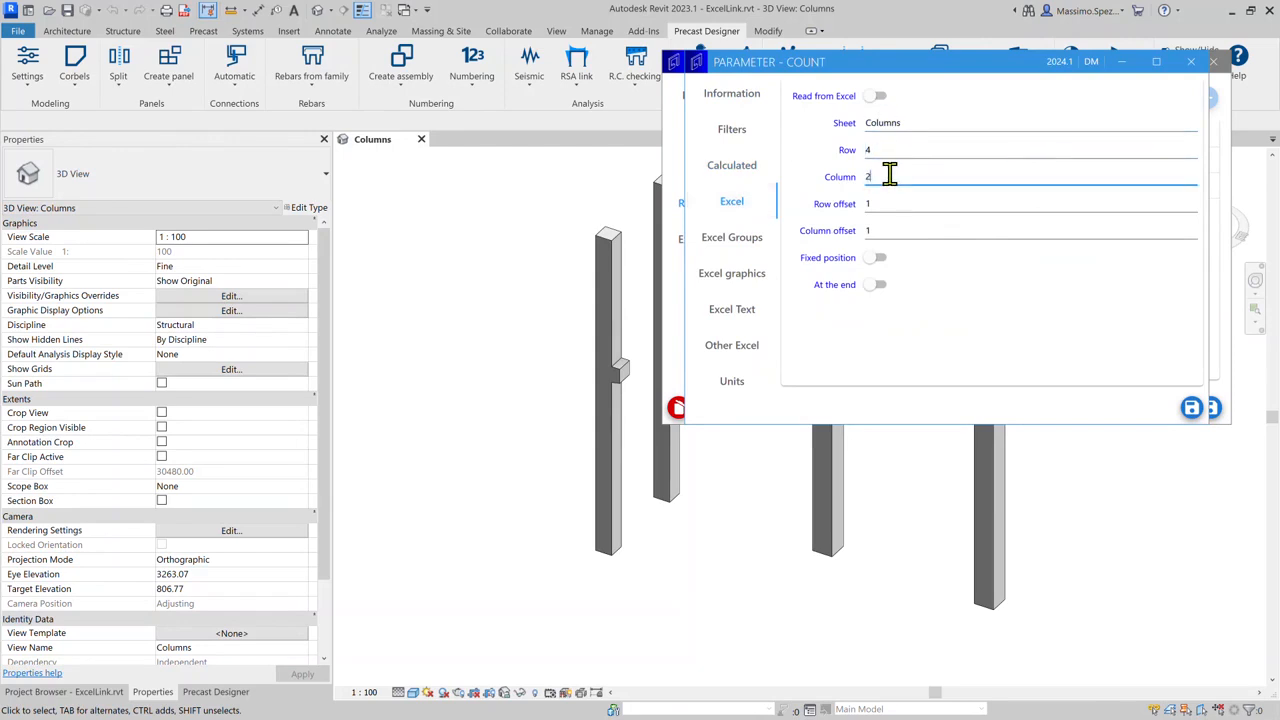
{"action": "left_click", "coordinate": [755, 277]}
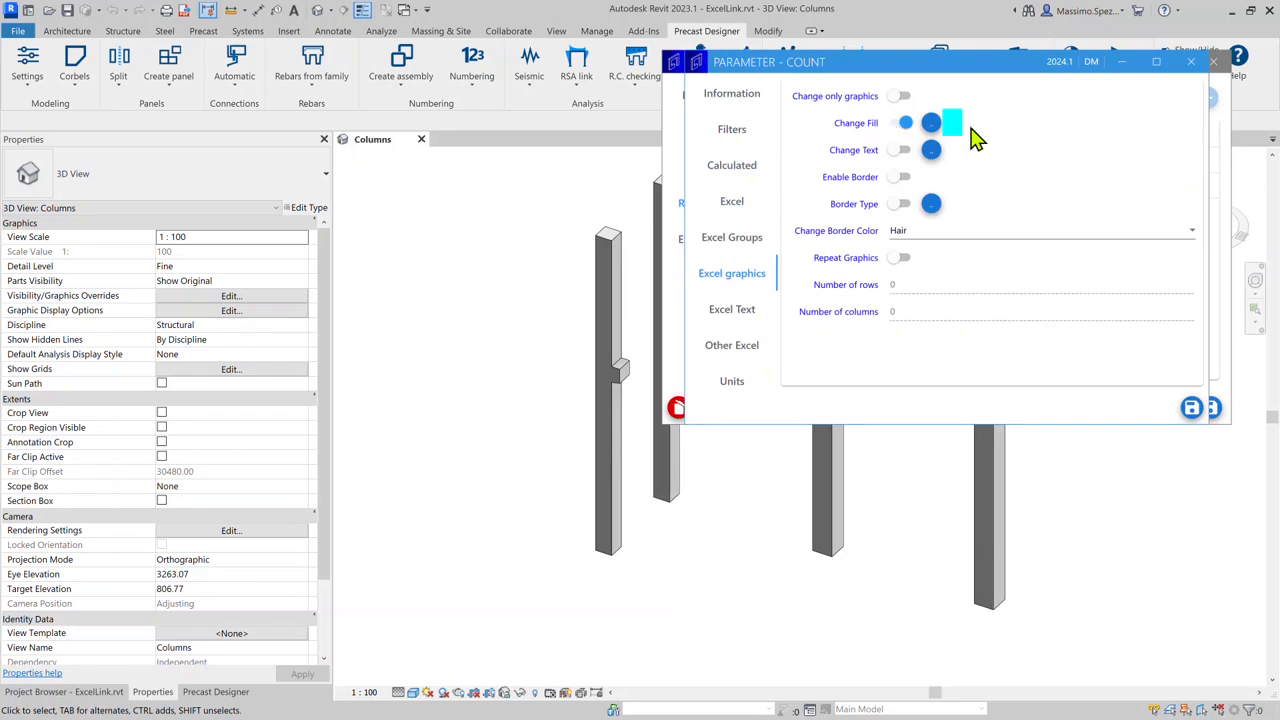
{"action": "left_click", "coordinate": [1190, 410]}
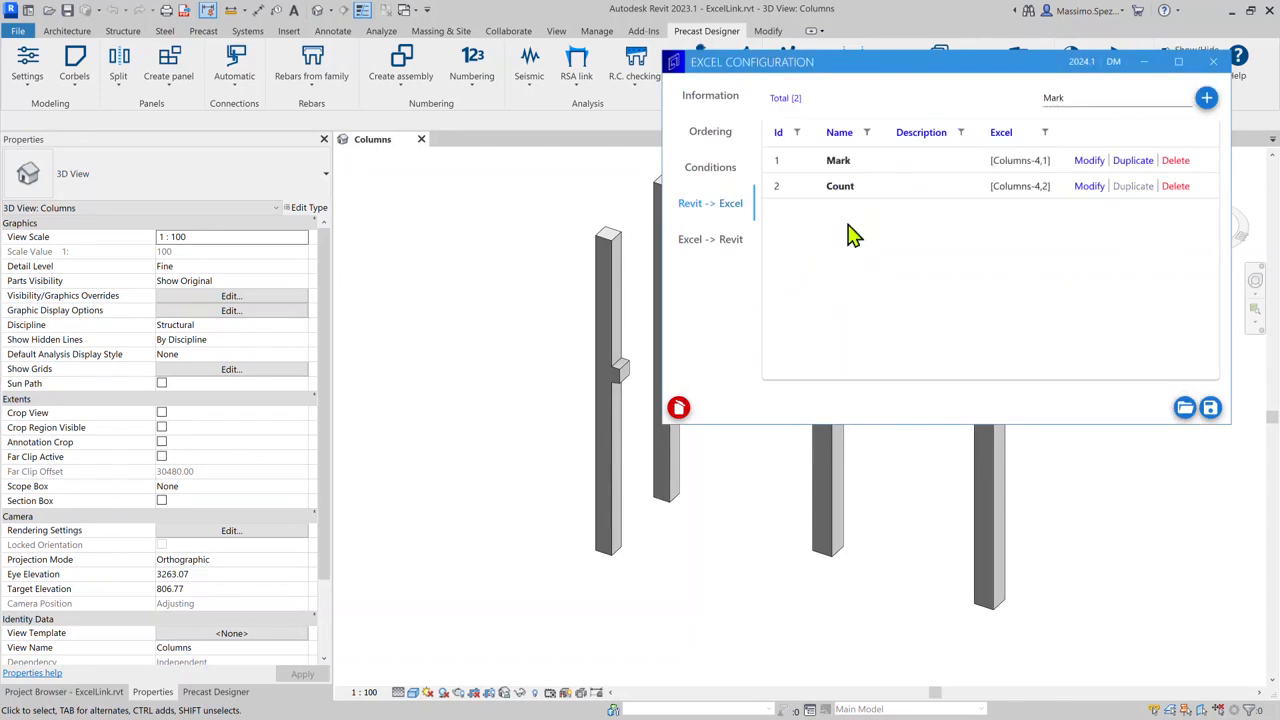
- Set the Numbering marking parameter to Mark in the general settings and close the settings
{"action": "left_click_drag", "start_coordinate": [989, 68], "coordinate": [999, 167]}
{"action": "left_click", "coordinate": [1172, 70]}
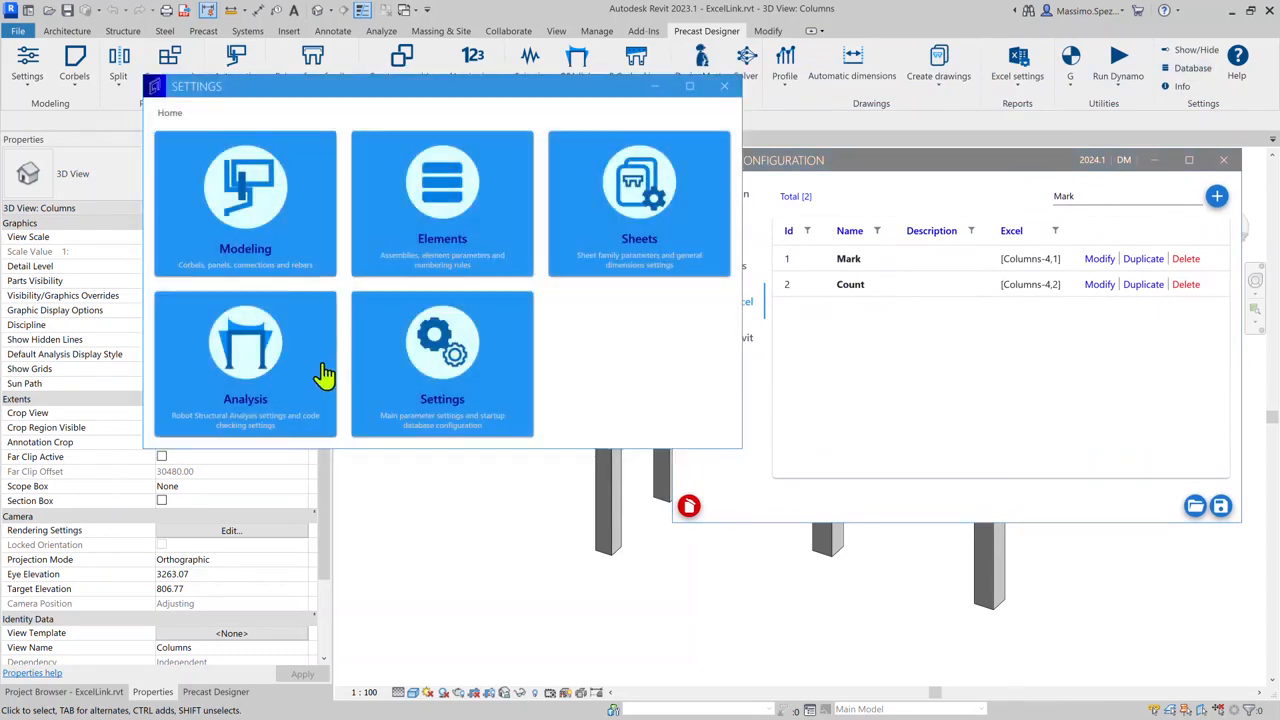
{"action": "left_click", "coordinate": [371, 366]}
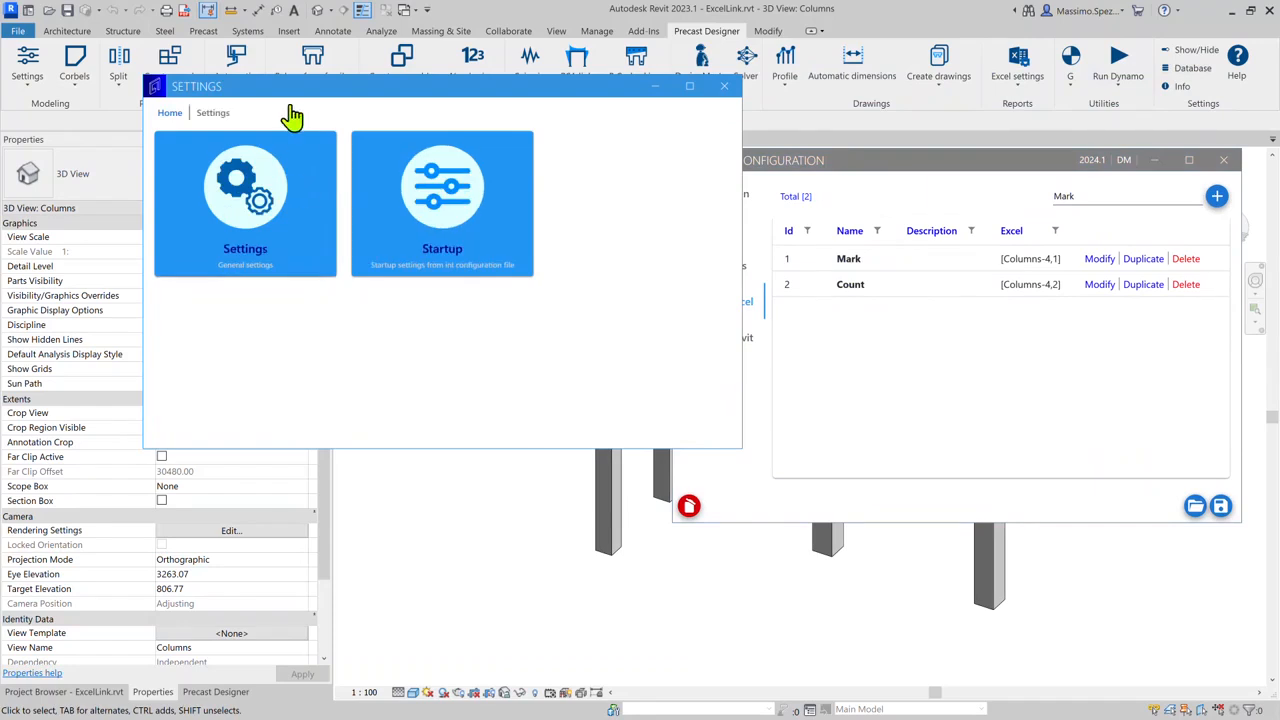
{"action": "left_click", "coordinate": [298, 250]}
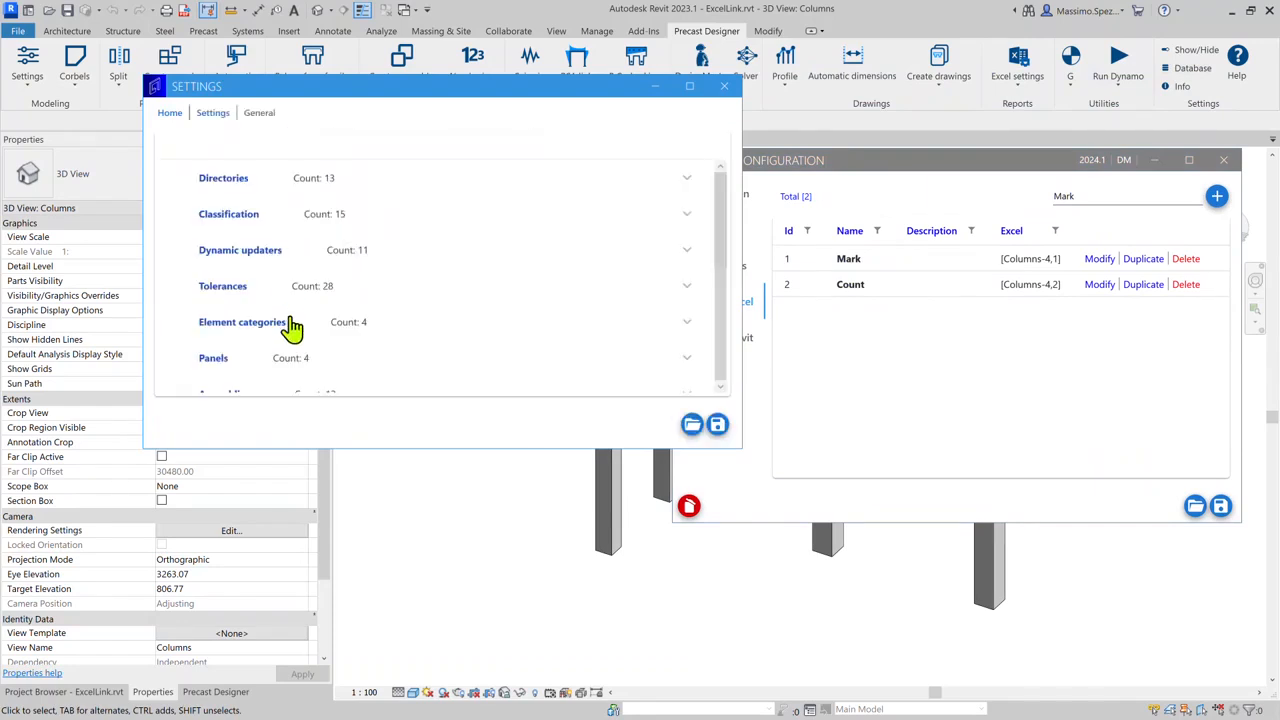
{"action": "scroll", "coordinate": [290, 330], "scroll_direction": "down", "scroll_amount": 2}
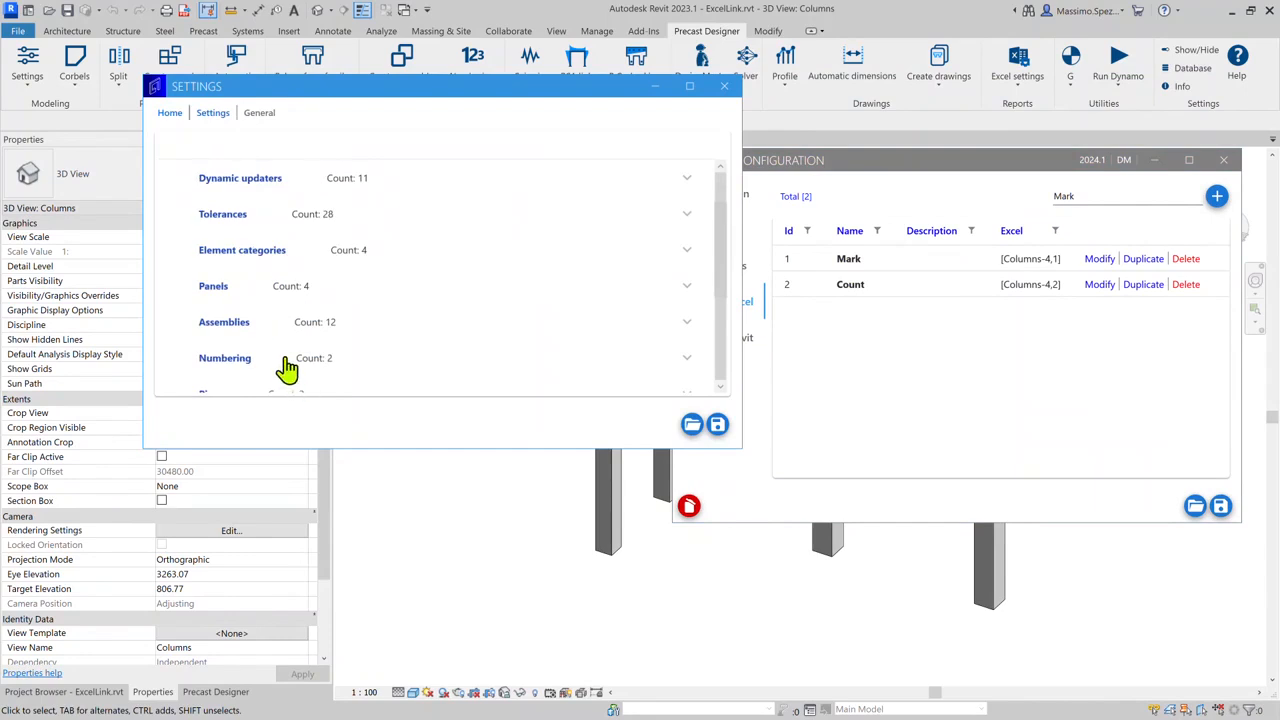
{"action": "left_click", "coordinate": [381, 340]}
{"action": "scroll", "coordinate": [392, 322], "scroll_direction": "down", "scroll_amount": 2}
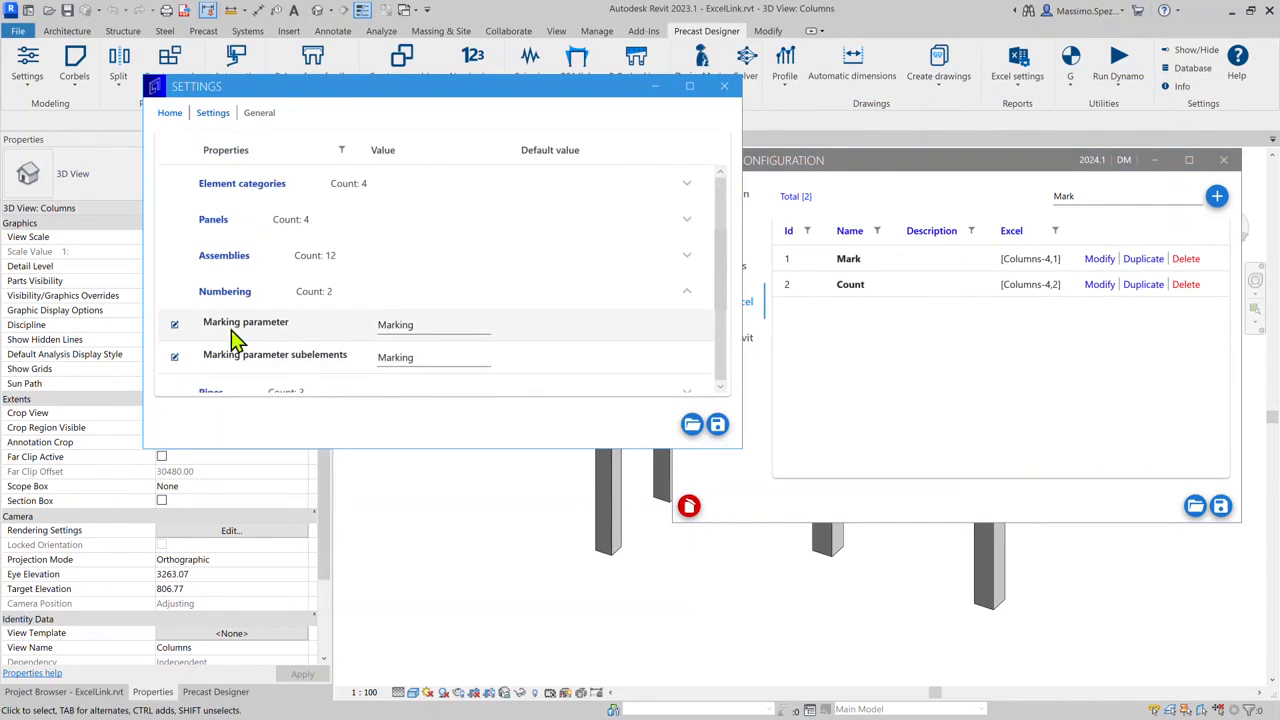
{"action": "left_click", "coordinate": [420, 327]}
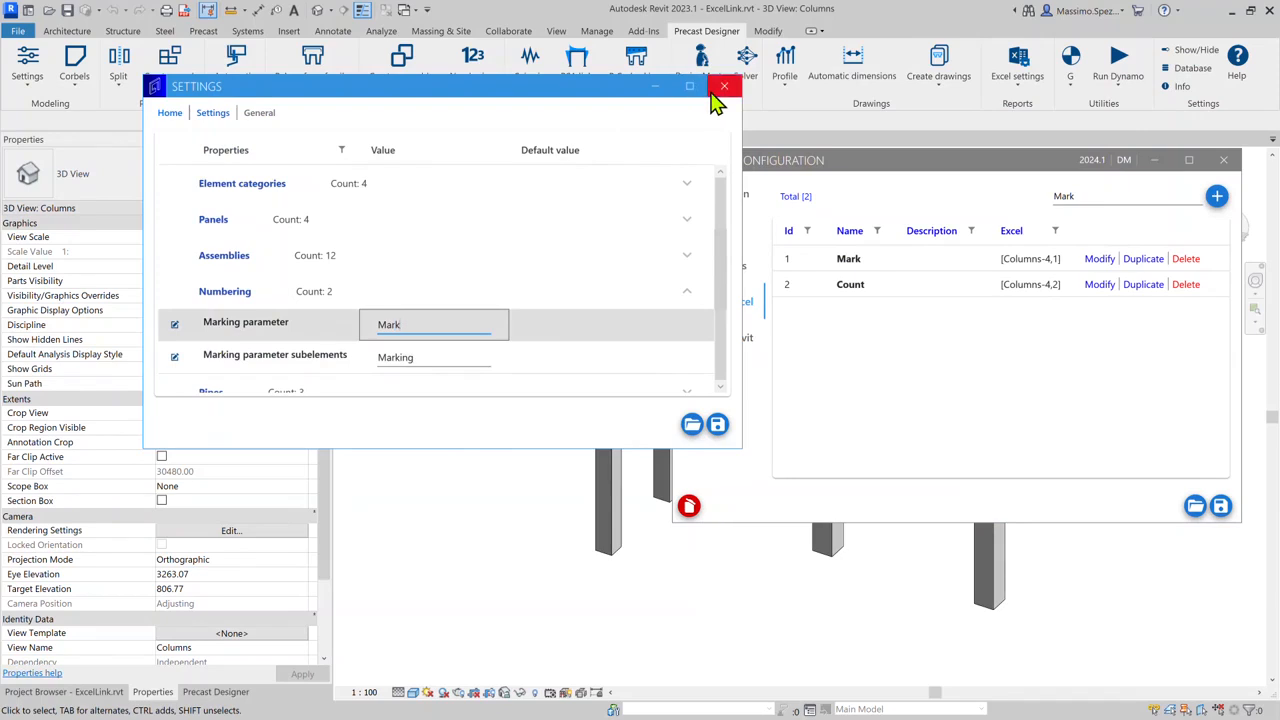
{"action": "left_click", "coordinate": [716, 94]}
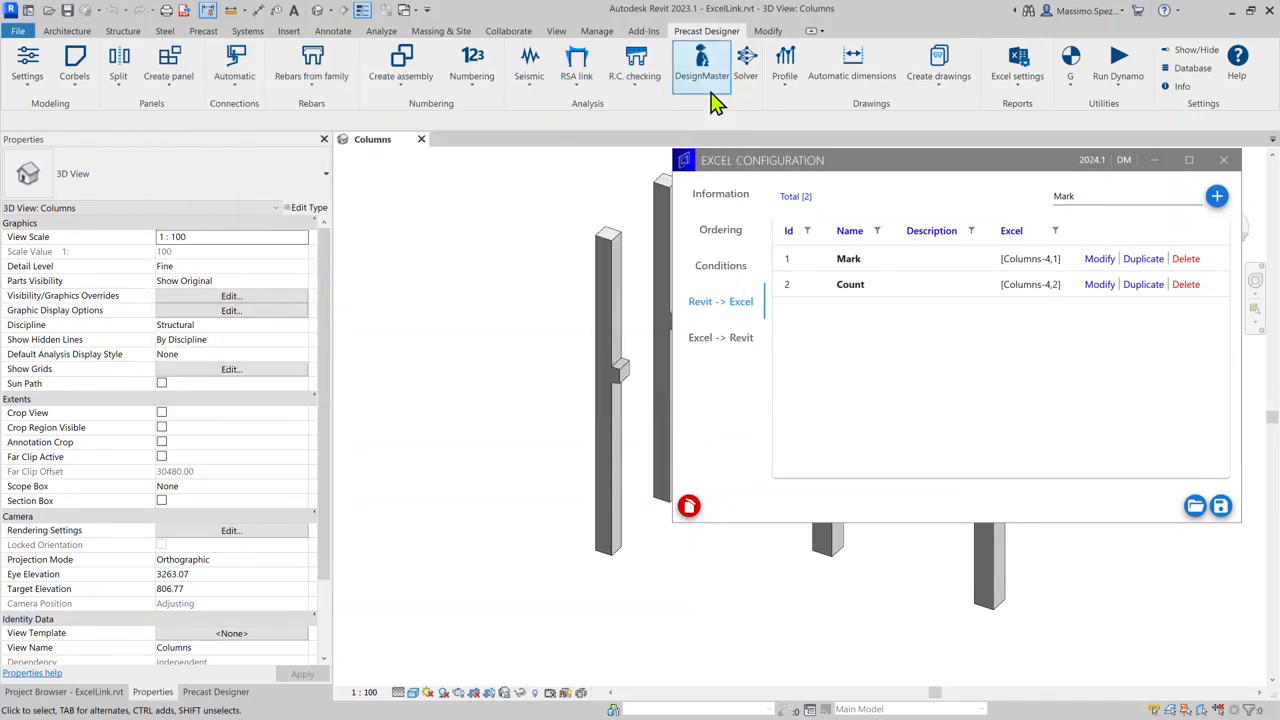
- Duplicate the Count export parameter and rename the copy Weight
{"action": "left_click", "coordinate": [1137, 294]}
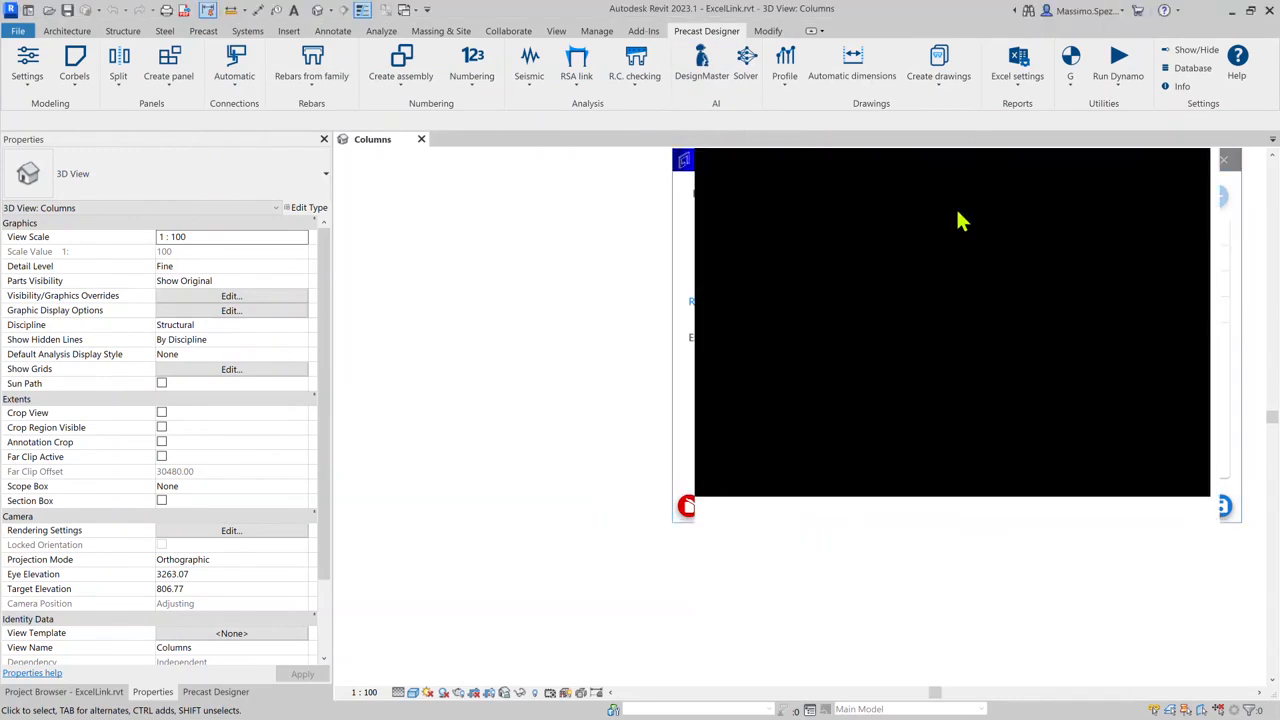
{"action": "double_click", "coordinate": [905, 283]}
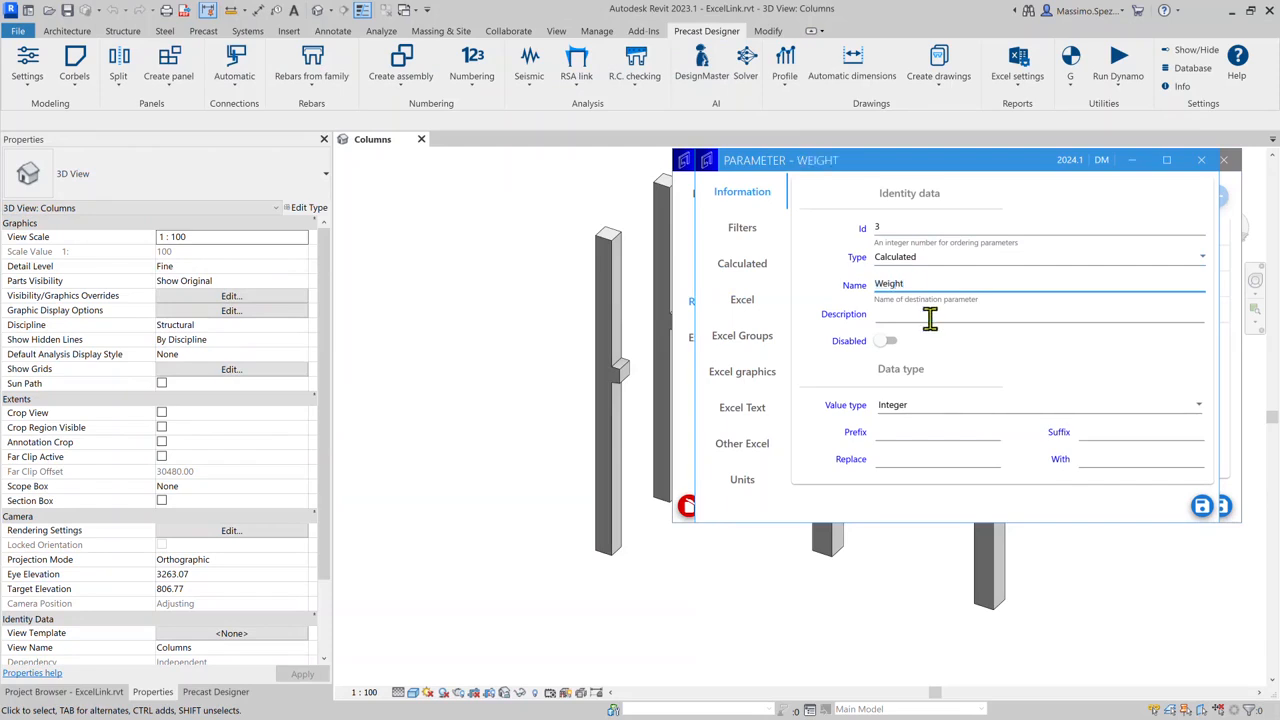
- Choose the Weight parameter's value type and set its calculation type to Calculated weight
{"action": "left_click", "coordinate": [903, 410]}
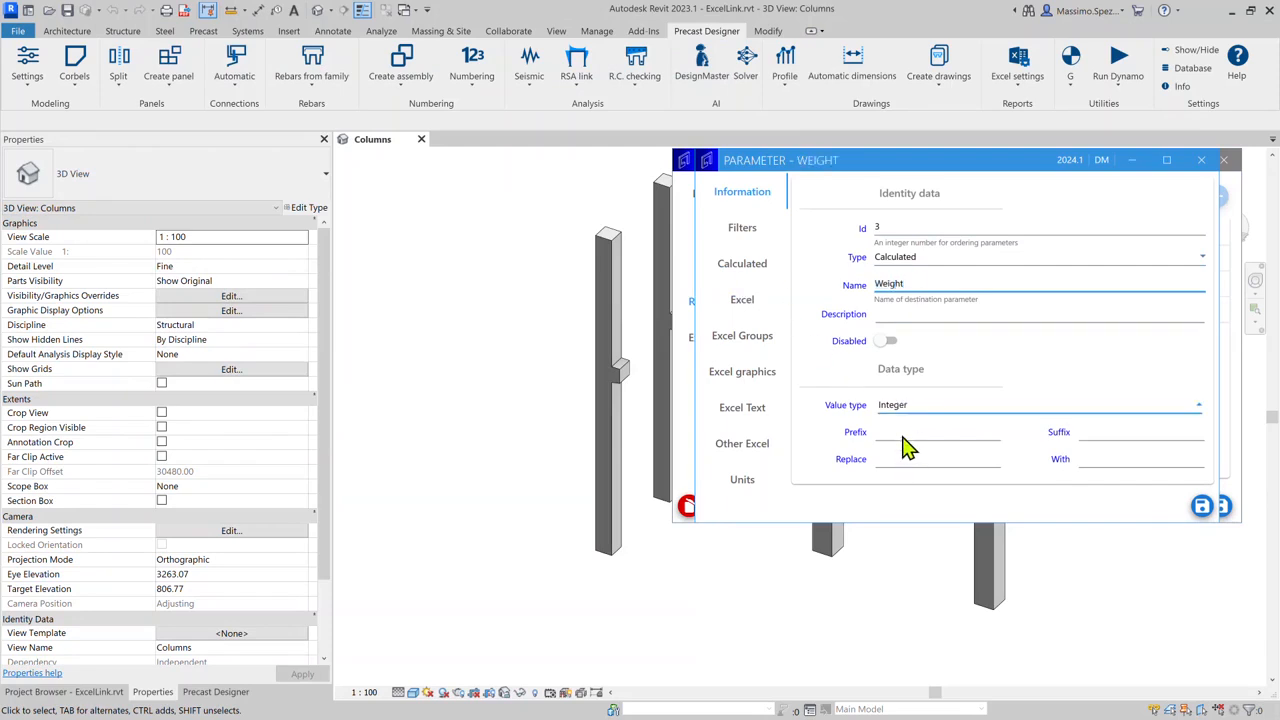
{"action": "left_click", "coordinate": [908, 481]}
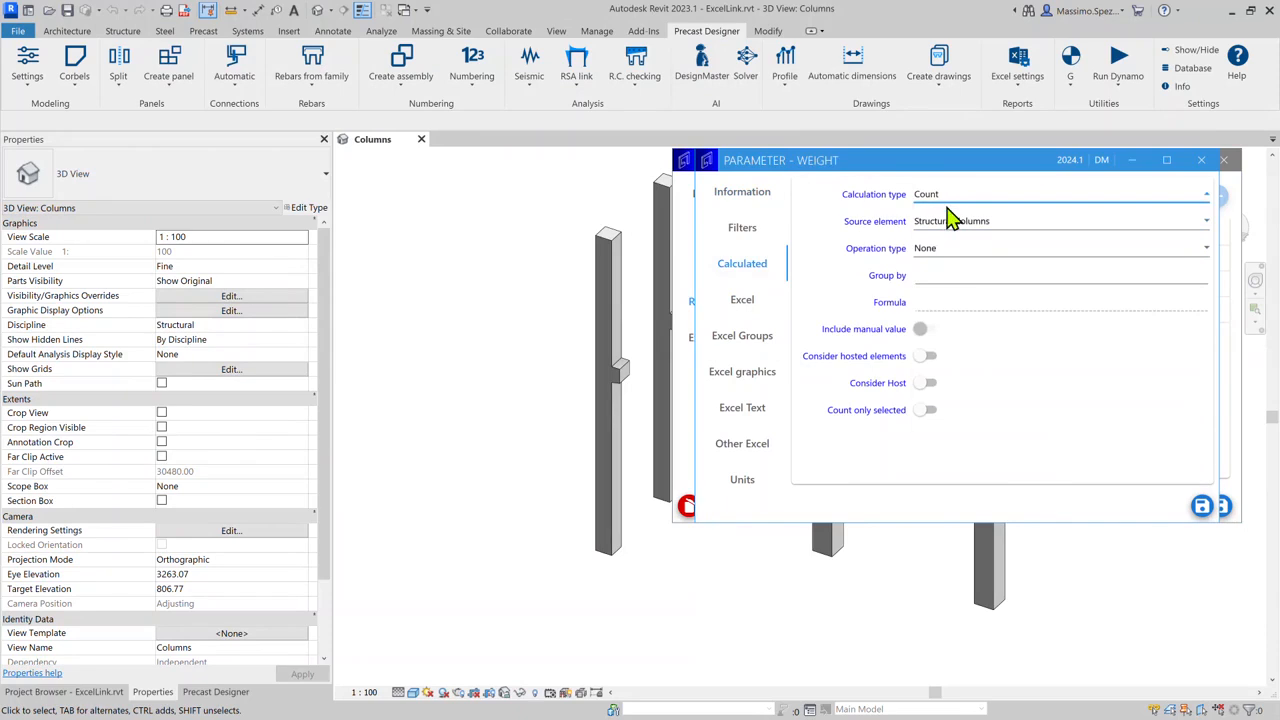
{"action": "scroll", "coordinate": [958, 264], "scroll_direction": "up", "scroll_amount": 2}
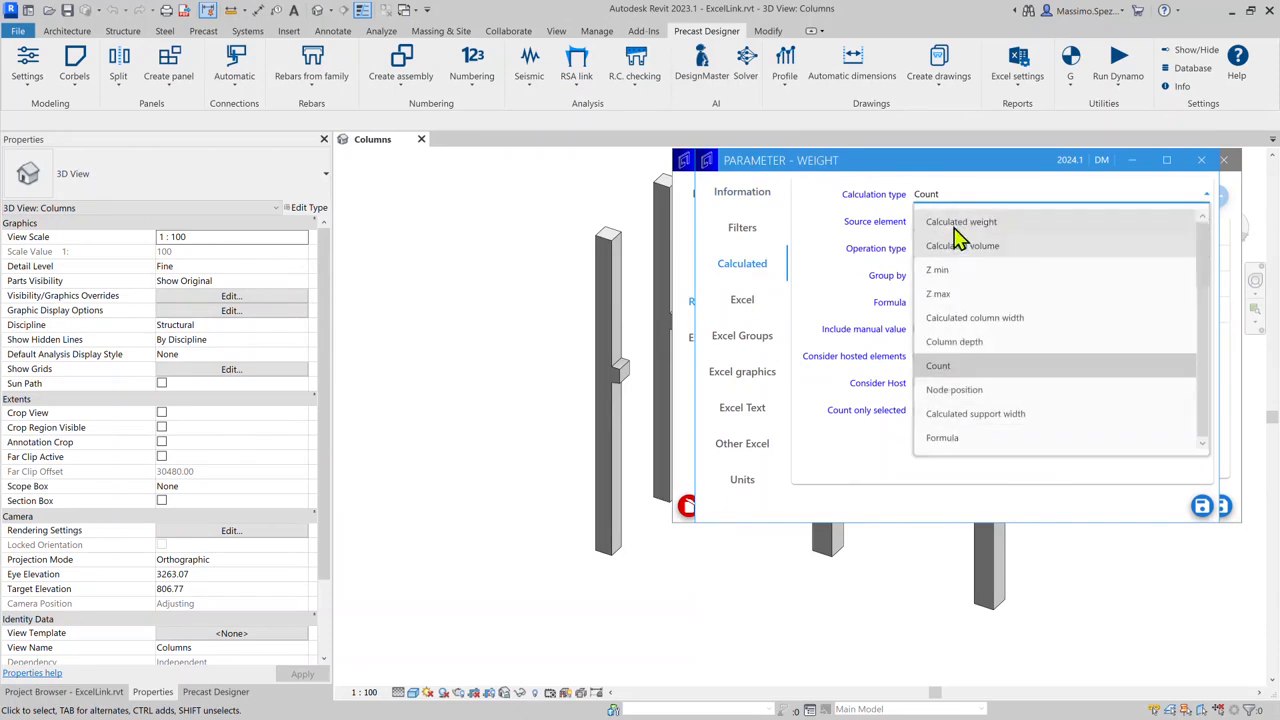
{"action": "left_click", "coordinate": [955, 228]}
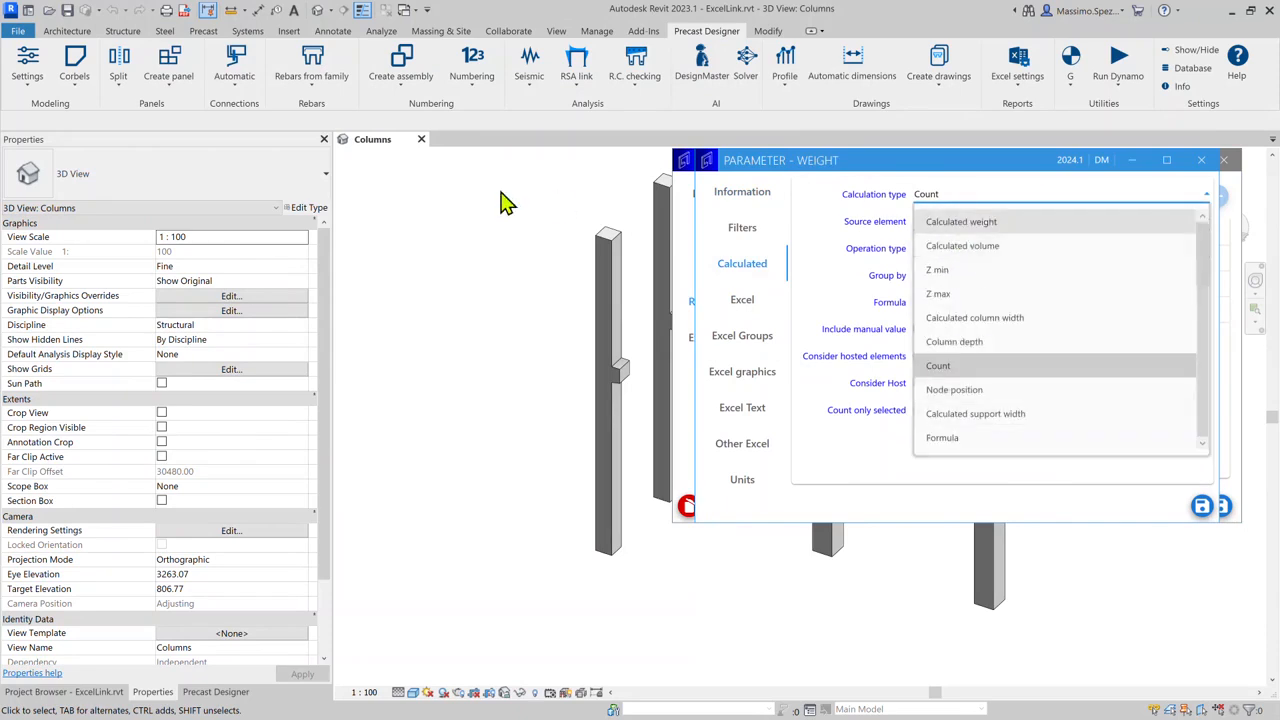
- Copy the structural material C45/55 from column C1 and add it as an Include material filter for the Weight parameter
{"action": "left_click", "coordinate": [603, 250]}
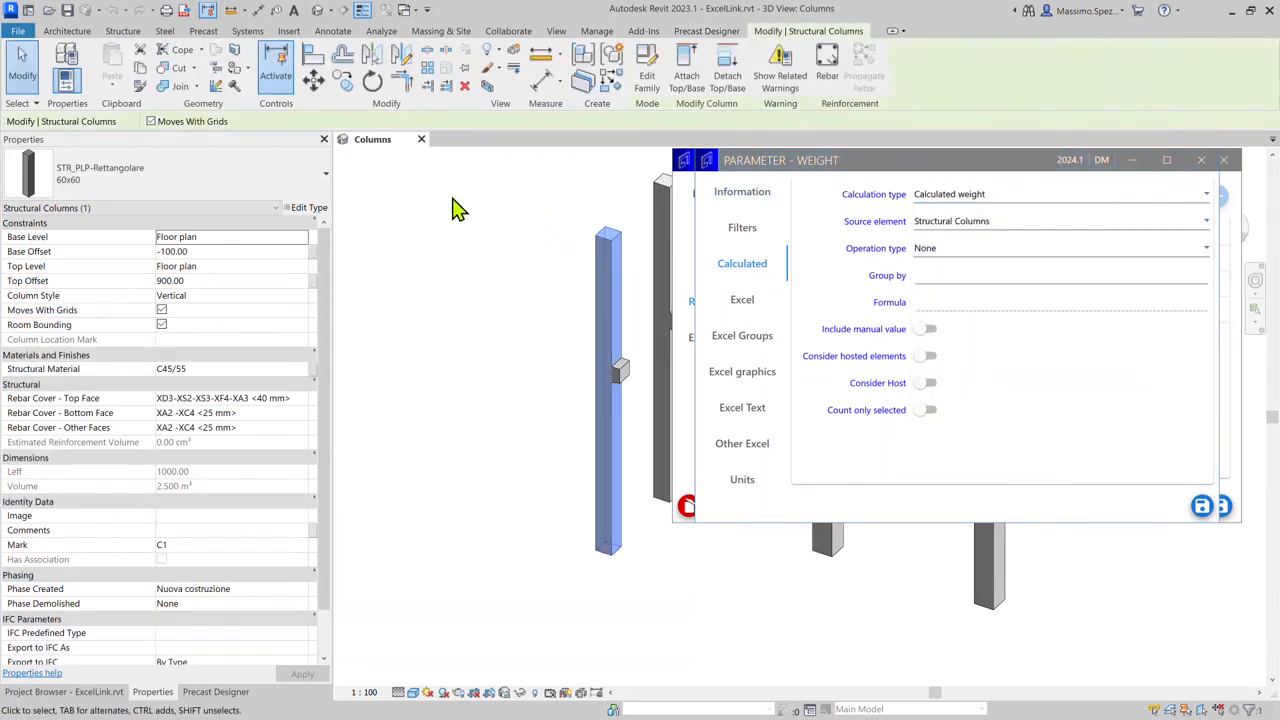
{"action": "left_click", "coordinate": [186, 369]}
{"action": "left_click", "coordinate": [742, 229]}
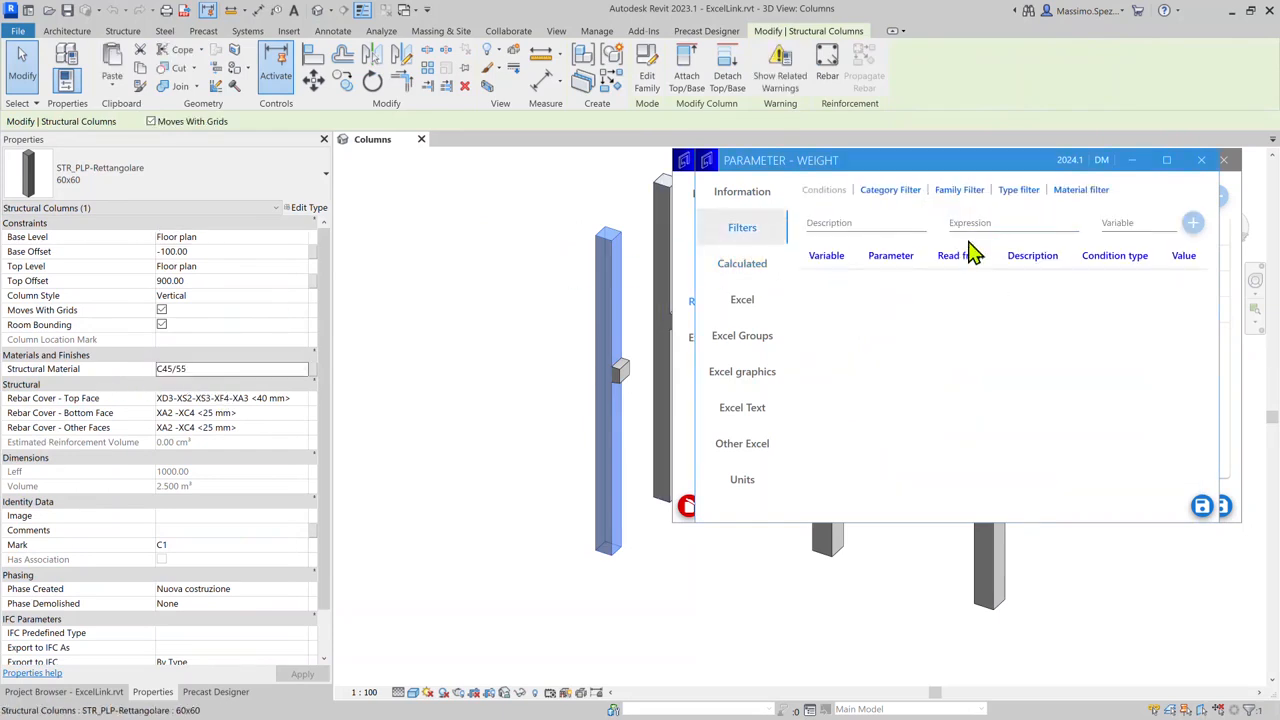
{"action": "left_click", "coordinate": [1066, 195]}
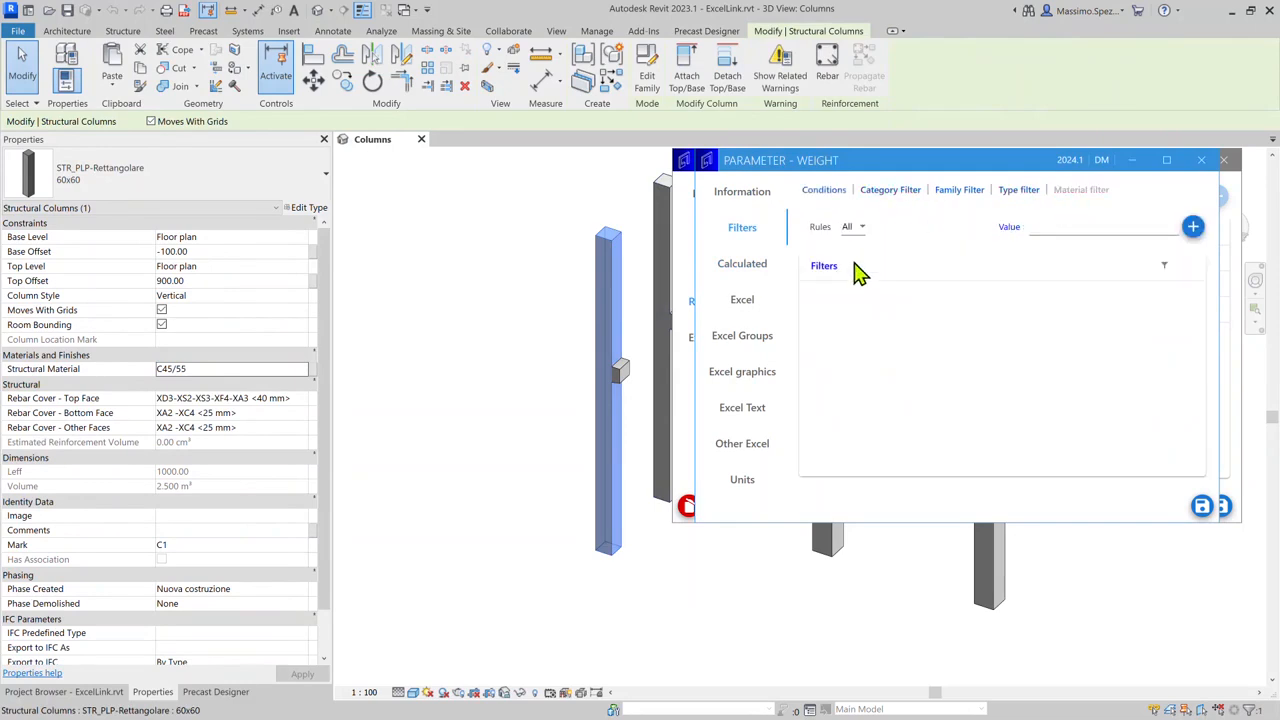
{"action": "left_click", "coordinate": [851, 228]}
{"action": "left_click", "coordinate": [868, 279]}
{"action": "left_click", "coordinate": [1074, 229]}
{"action": "type", "text": "Mark"}
{"action": "double_click", "coordinate": [1094, 223]}
{"action": "left_click", "coordinate": [1192, 226]}
- Set the Weight parameter's Excel column to 3
{"action": "left_click", "coordinate": [752, 299]}
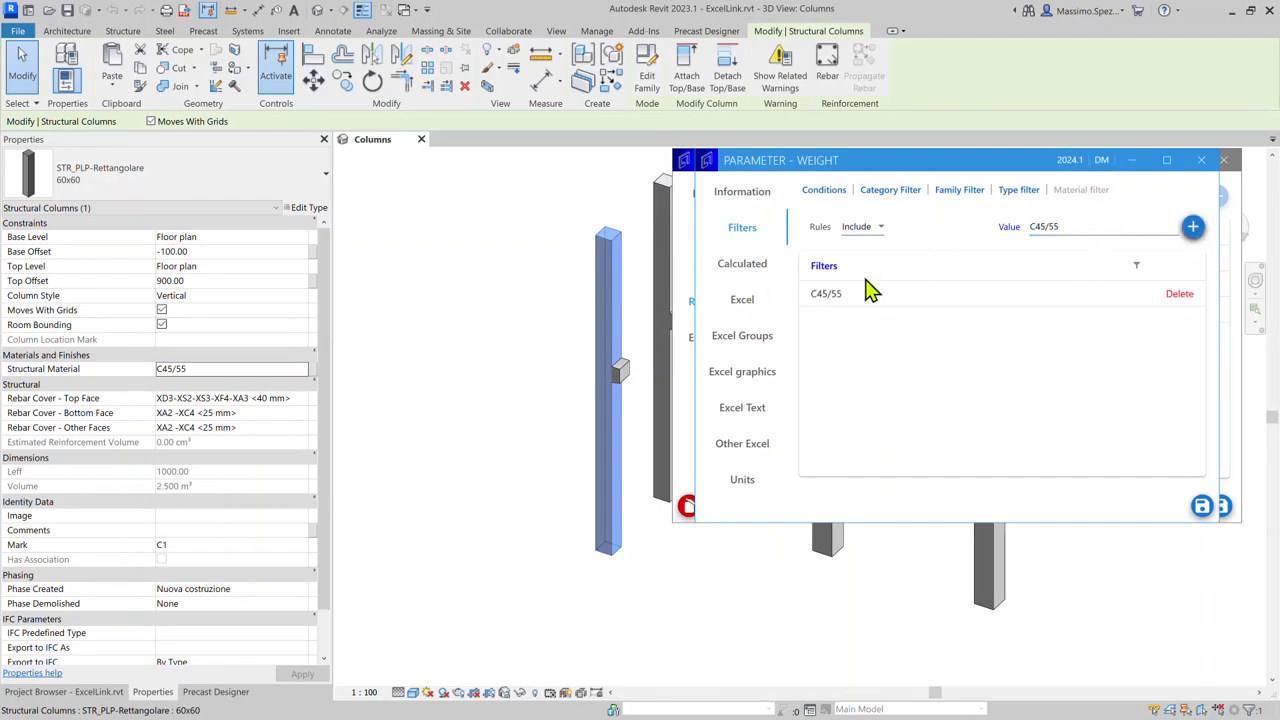
{"action": "left_click", "coordinate": [890, 274]}
{"action": "type", "text": "2"}
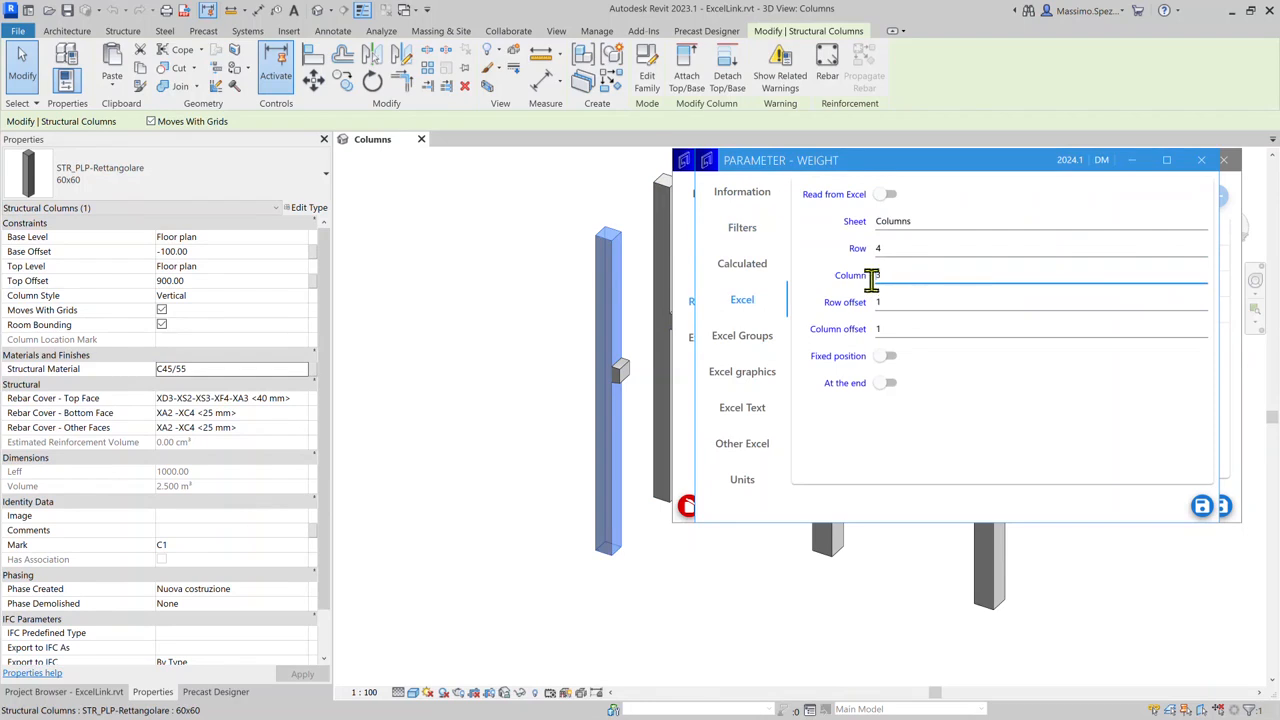
- Turn on display units for the Weight parameter, choose Newtons as the unit and save the parameter
{"action": "left_click", "coordinate": [742, 480]}
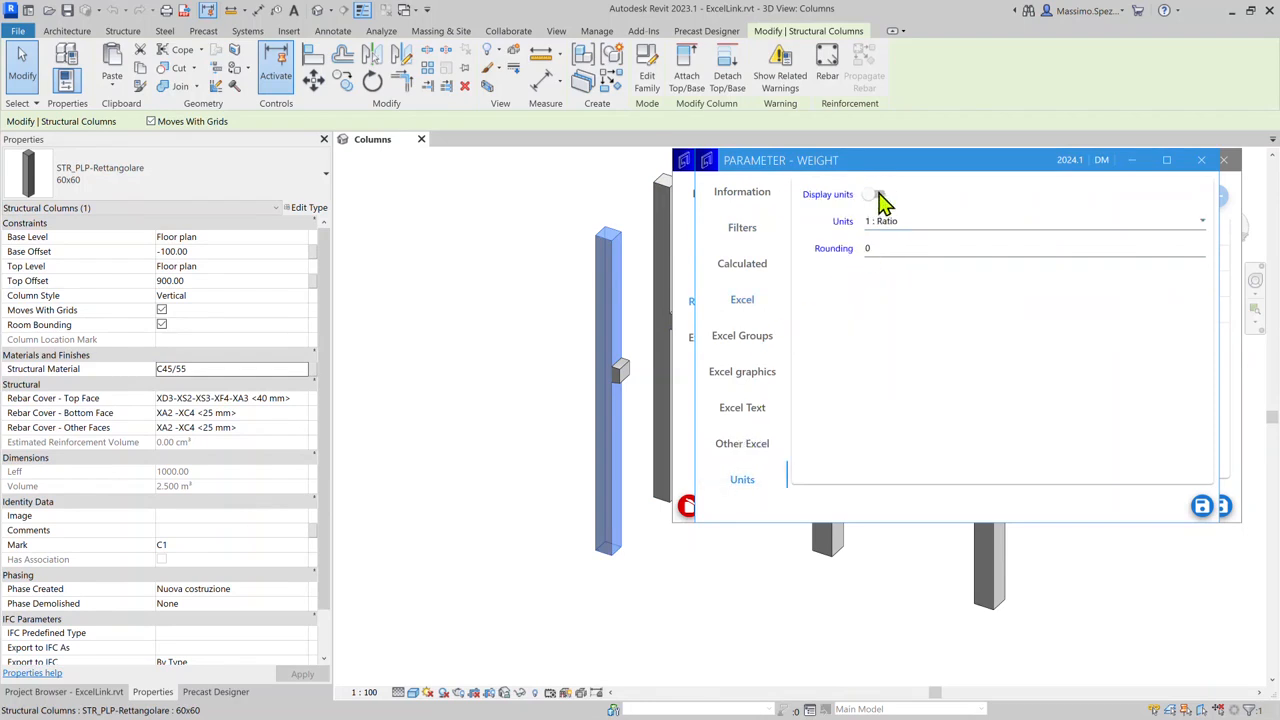
{"action": "left_click", "coordinate": [879, 195]}
{"action": "left_click", "coordinate": [897, 230]}
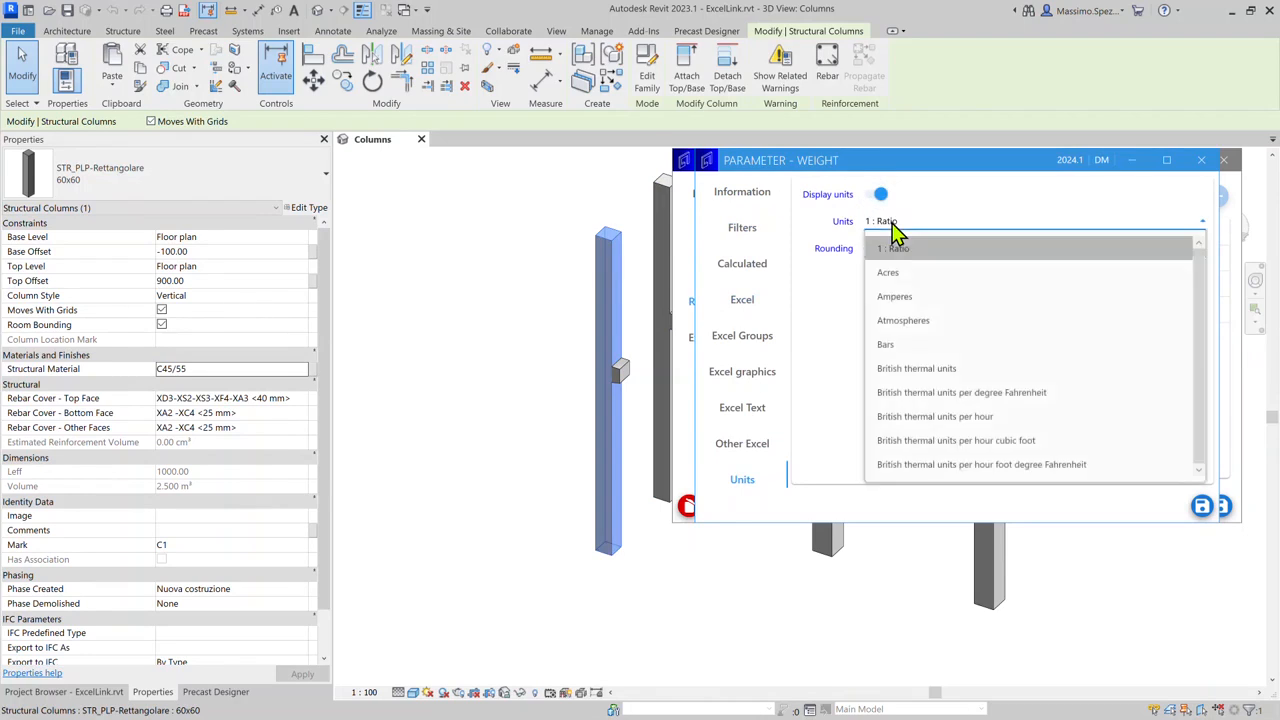
{"action": "scroll", "coordinate": [893, 234], "scroll_direction": "down", "scroll_amount": 10}
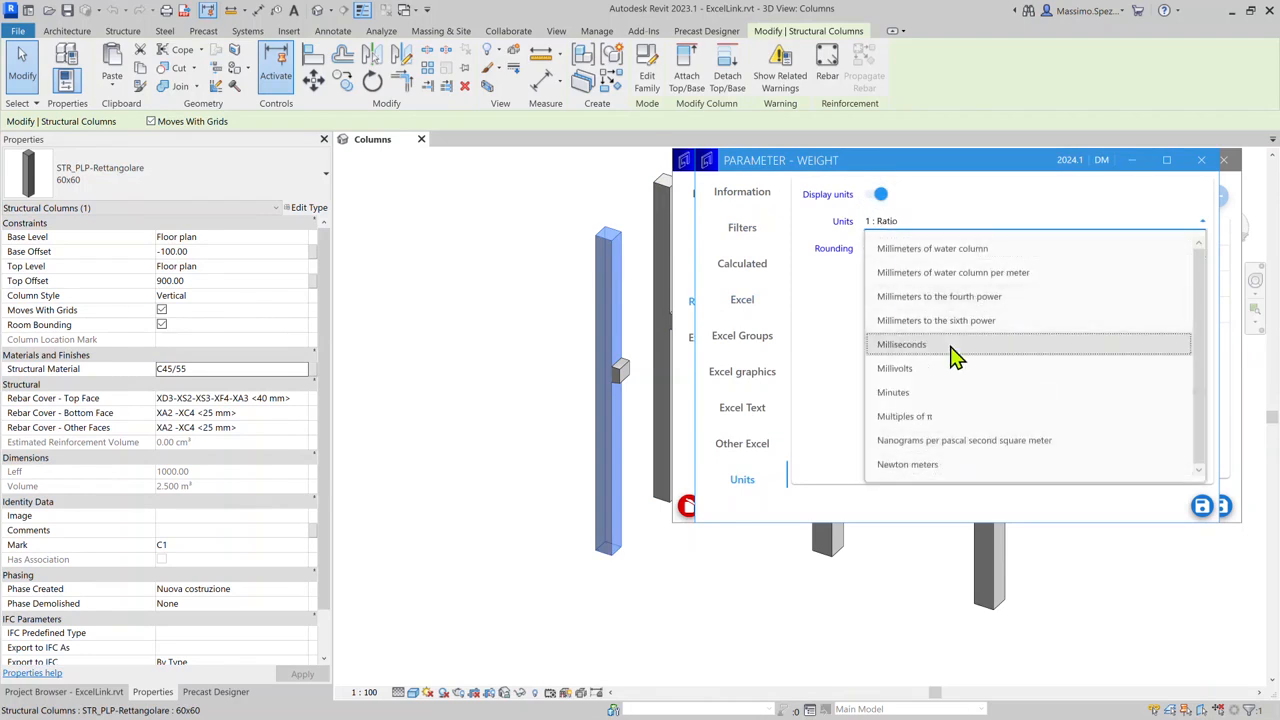
{"action": "key", "text": "n"}
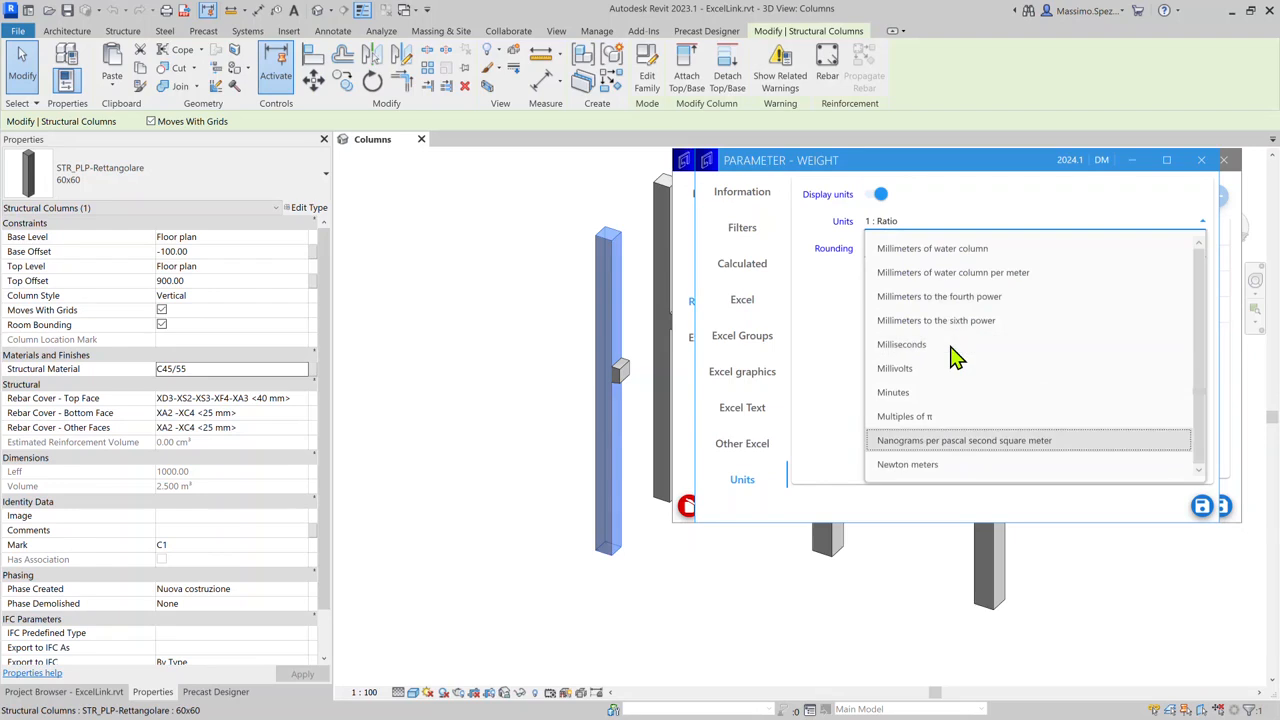
{"action": "scroll", "coordinate": [955, 357], "scroll_direction": "down", "scroll_amount": 1}
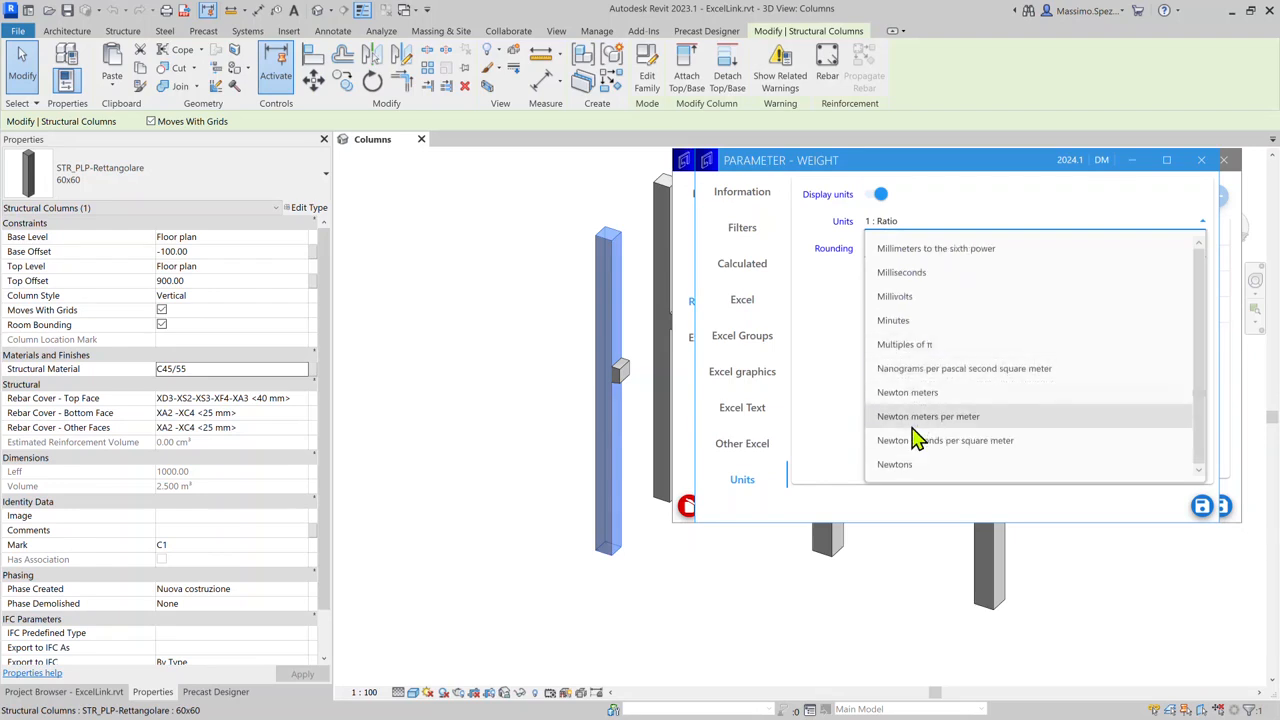
{"action": "left_click", "coordinate": [905, 465]}
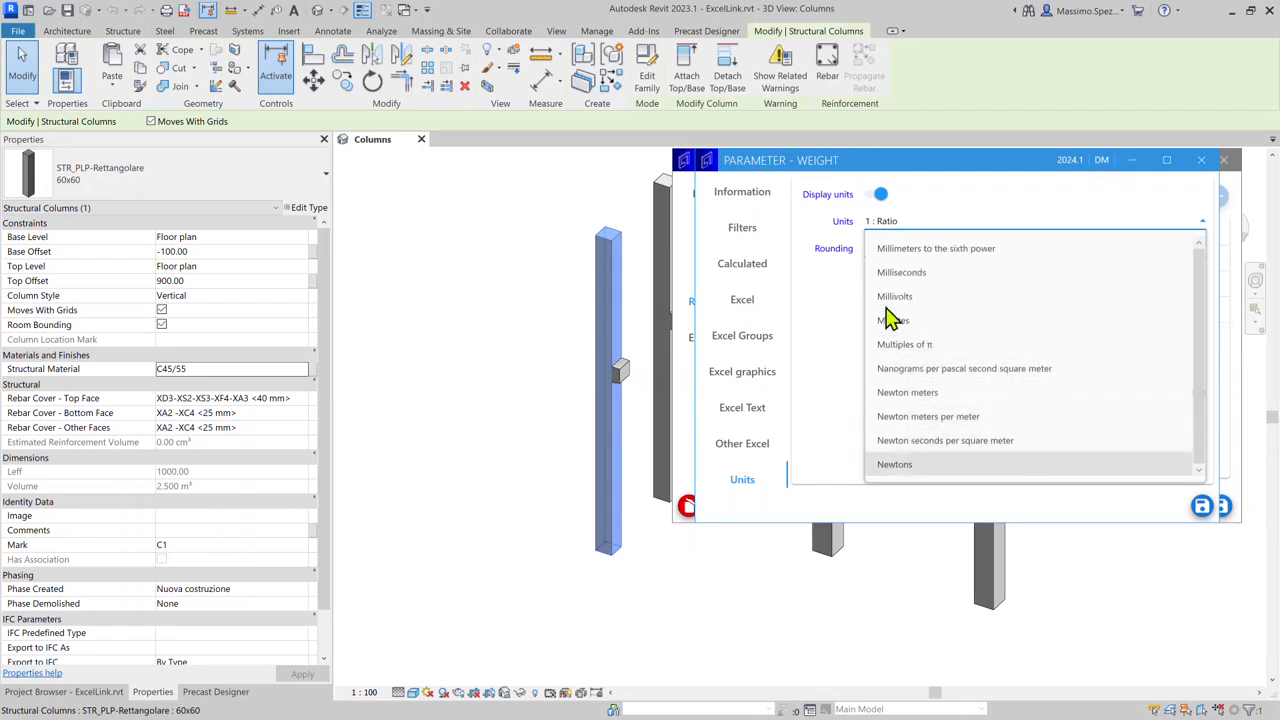
{"action": "left_click", "coordinate": [884, 252]}
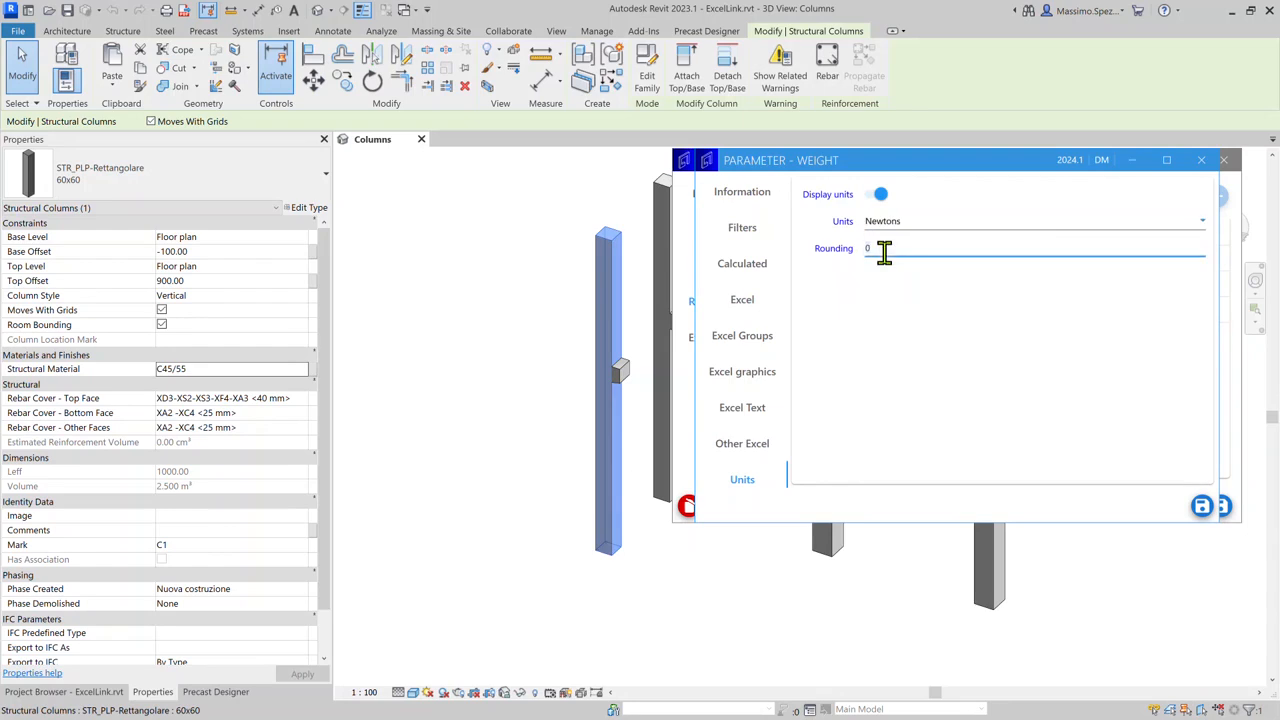
{"action": "left_click", "coordinate": [1203, 508]}
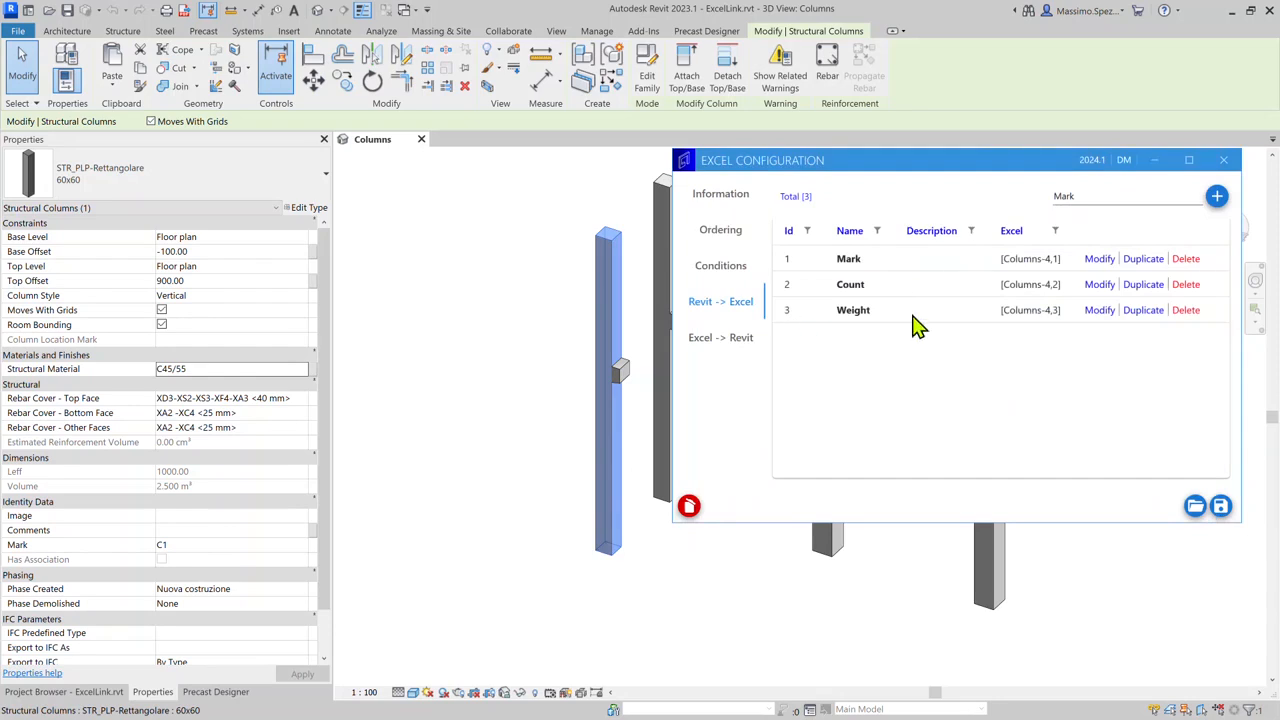
- Save the Excel configuration over RevitToExcel.json and close the configuration
{"action": "left_click", "coordinate": [1220, 508]}
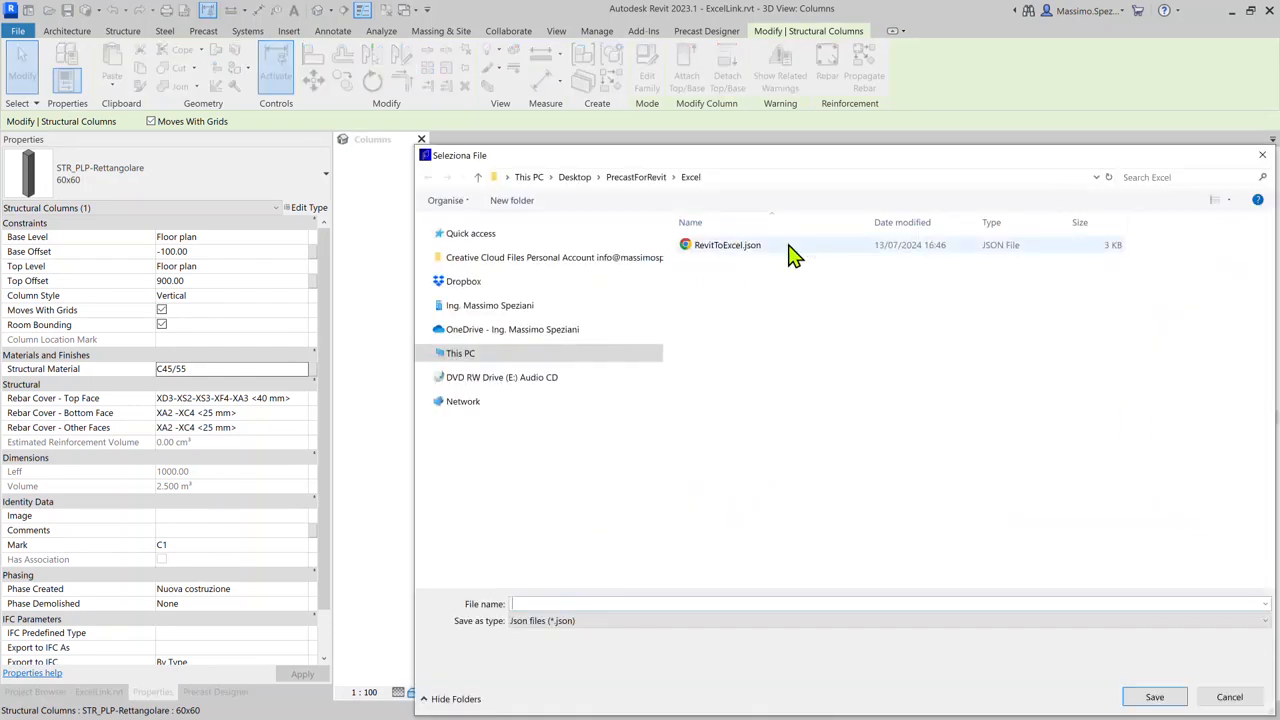
{"action": "key", "text": "Return"}
{"action": "left_click", "coordinate": [684, 372]}
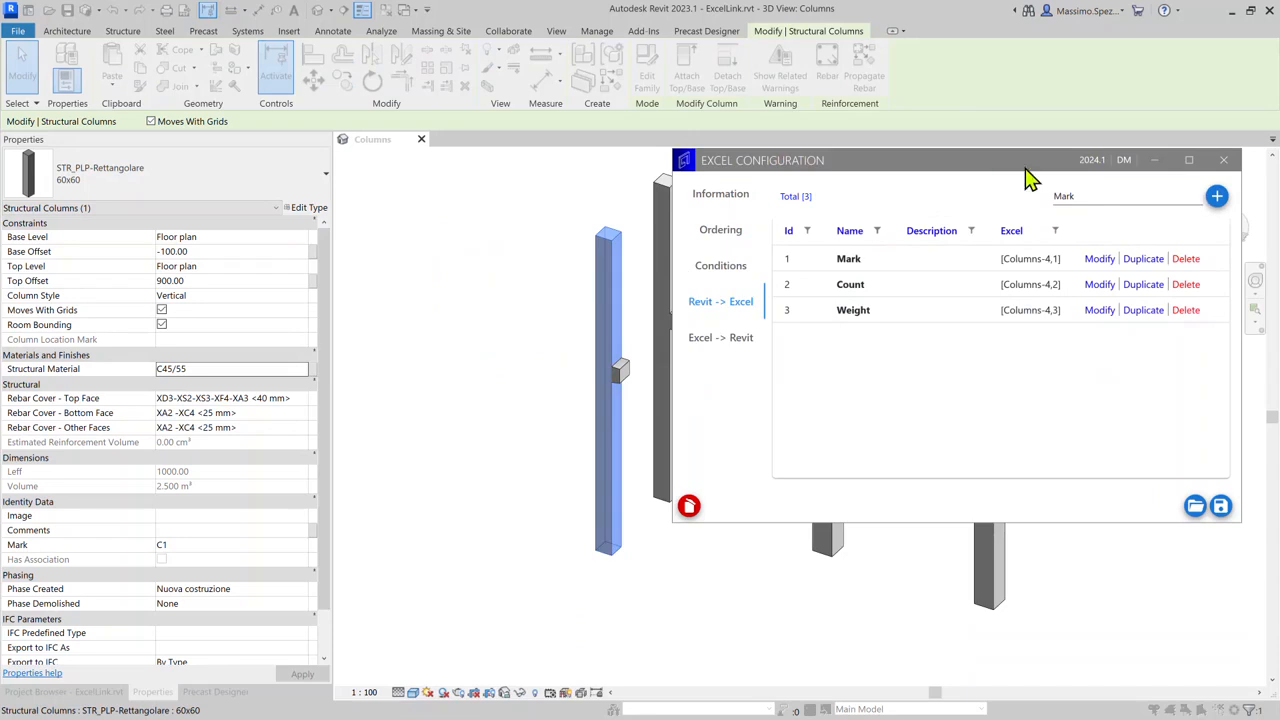
{"action": "left_click", "coordinate": [1223, 160]}
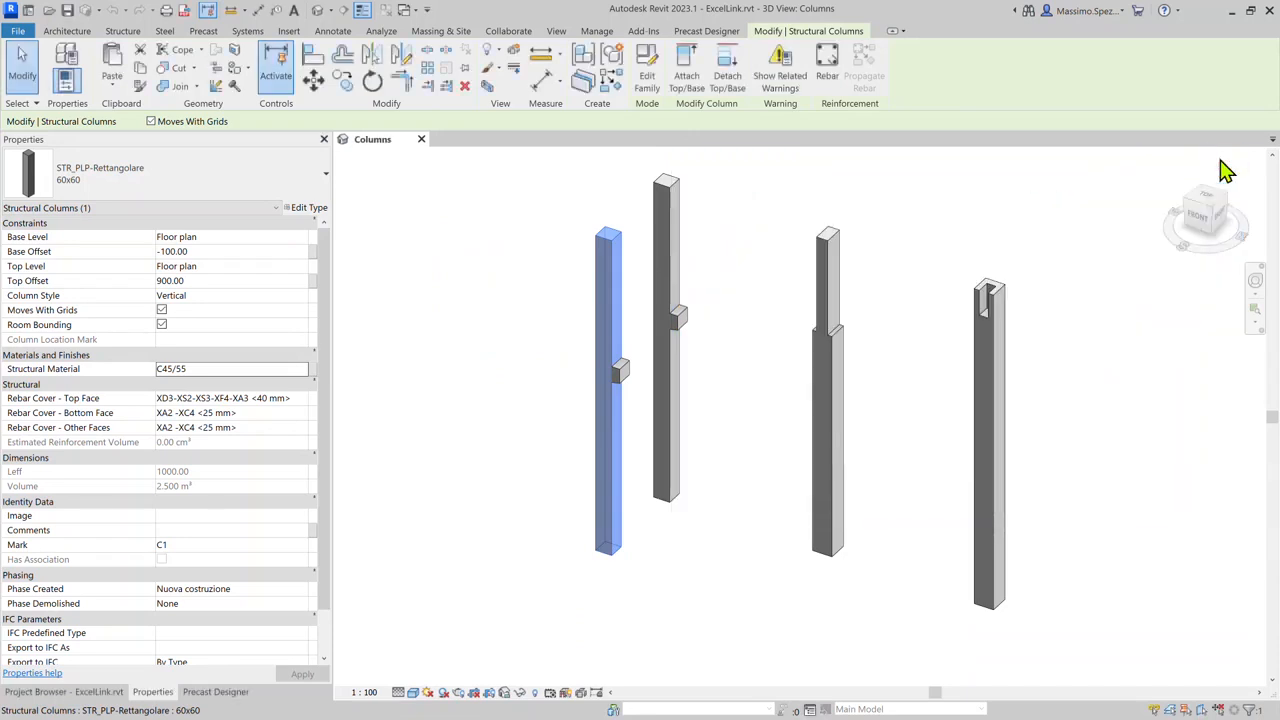
- Close the Columns.xlsx workbook in Excel and save its changes
{"action": "left_click", "coordinate": [873, 208]}
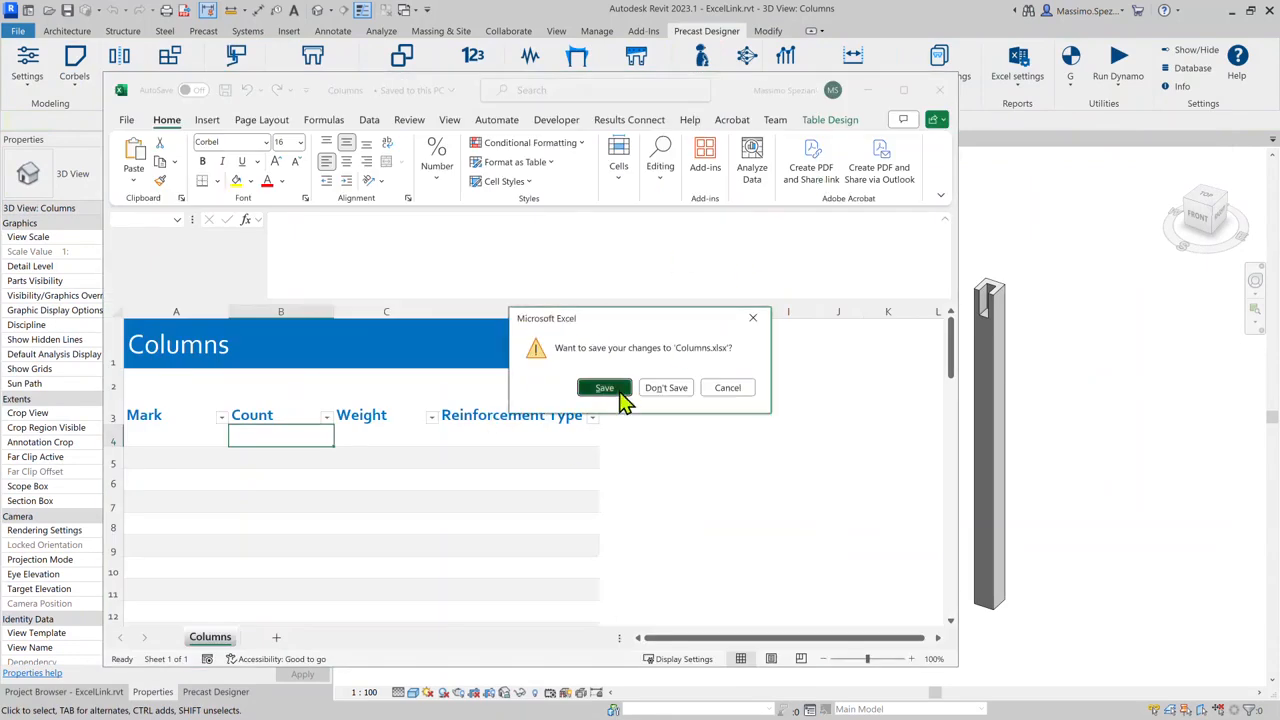
{"action": "left_click", "coordinate": [604, 388]}
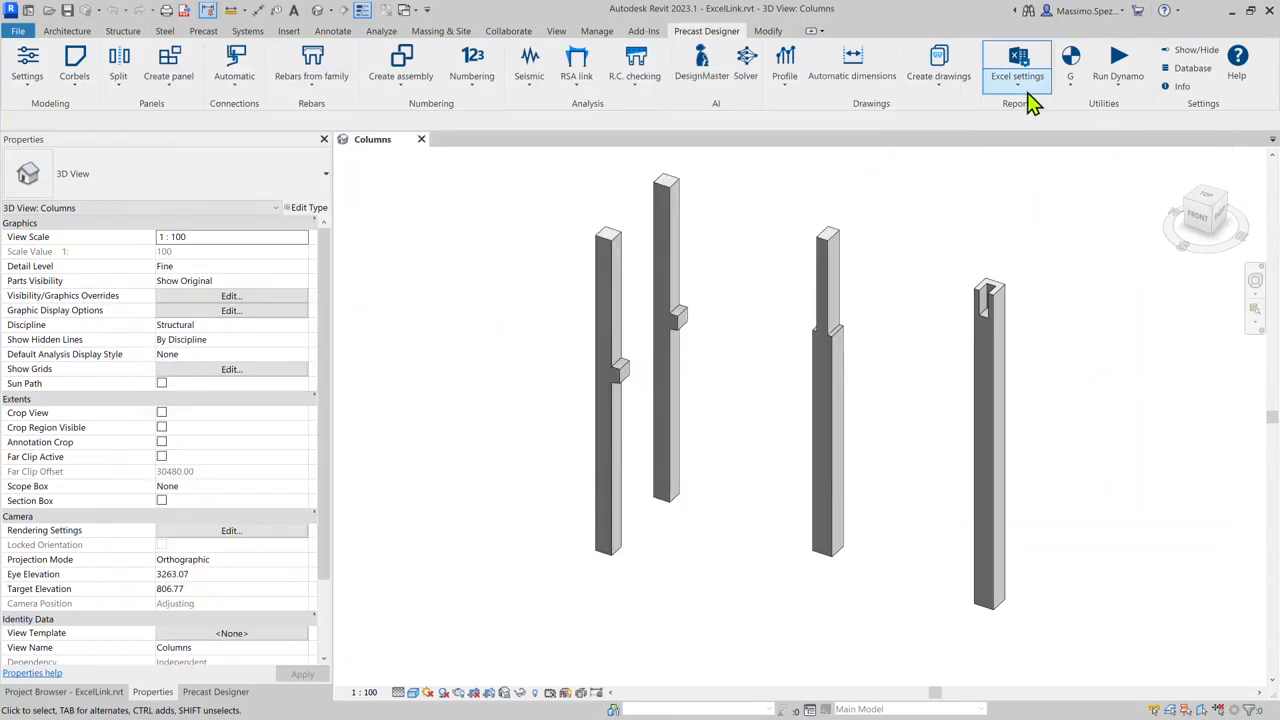
- Start a new report, turn on opening of Excel files and add the Columns configuration to it
{"action": "left_click", "coordinate": [1033, 100]}
{"action": "left_click", "coordinate": [1020, 114]}
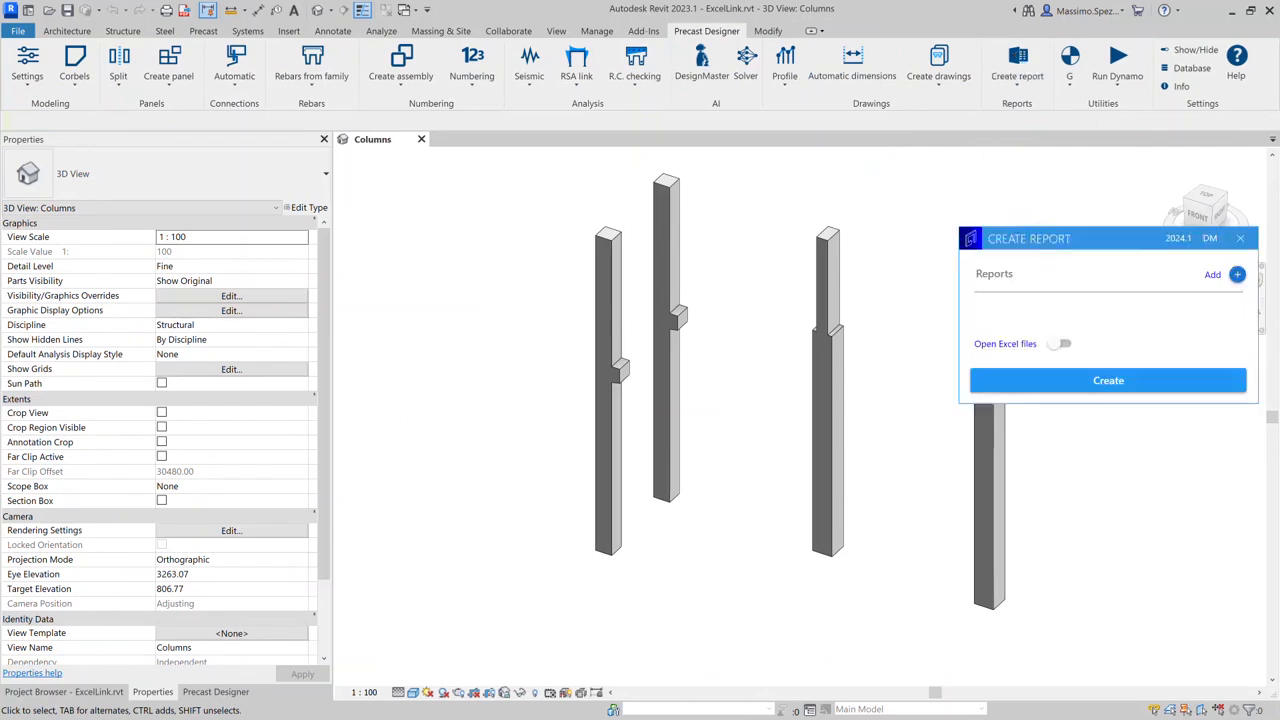
{"action": "left_click_drag", "start_coordinate": [1045, 245], "coordinate": [997, 97]}
{"action": "left_click", "coordinate": [1015, 194]}
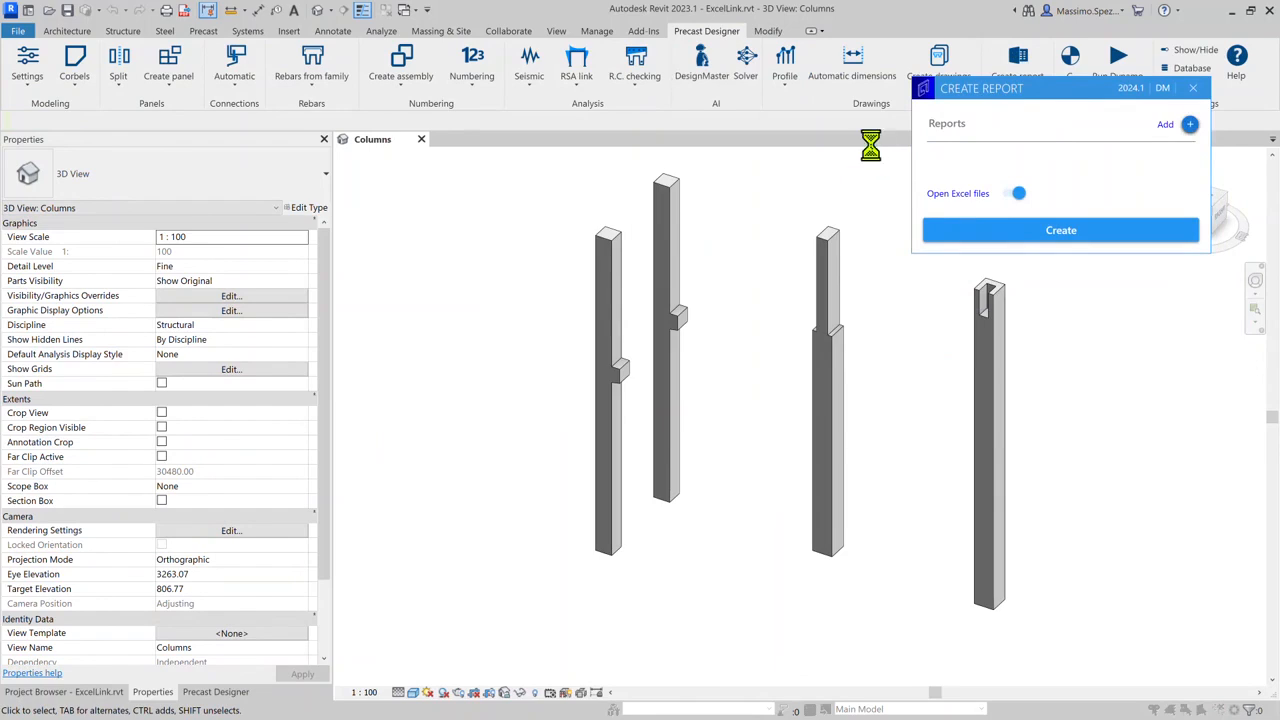
{"action": "left_click", "coordinate": [778, 180]}
{"action": "double_click", "coordinate": [778, 180]}
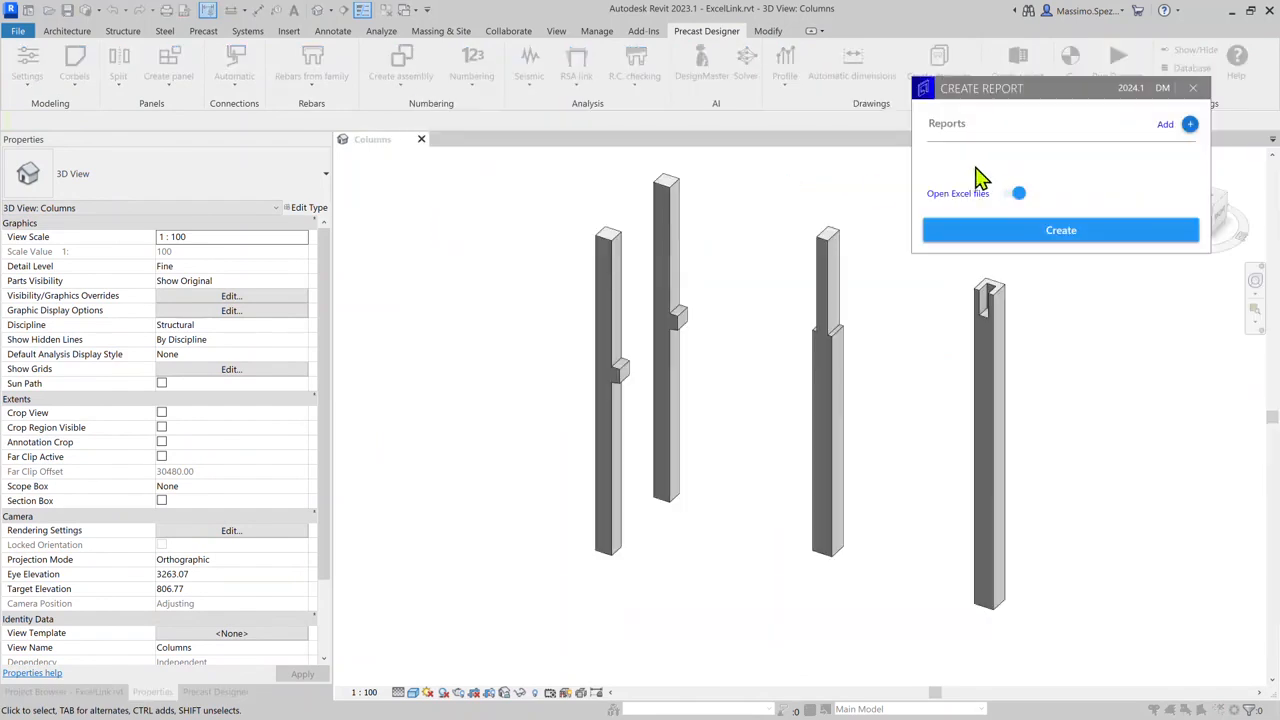
- Select all the elements in the Columns 3D view and filter the selection down to Structural Columns only
{"action": "left_click_drag", "start_coordinate": [521, 178], "coordinate": [1038, 662]}
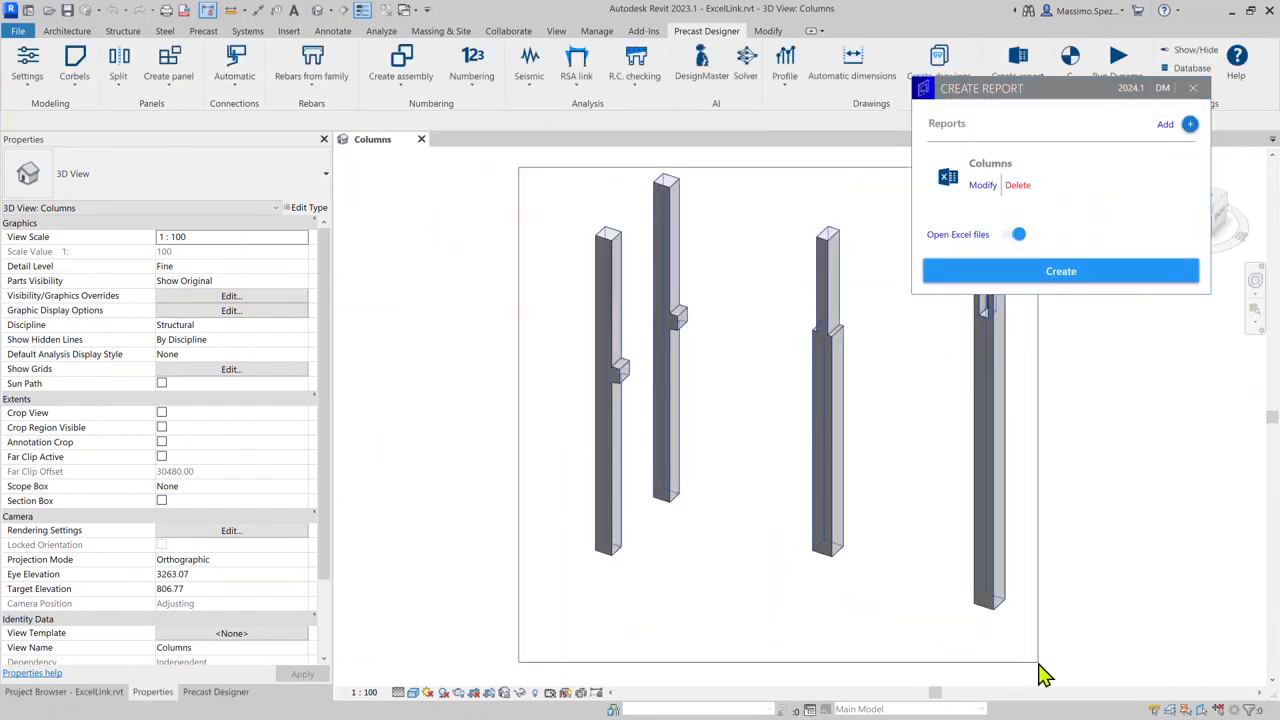
{"action": "left_click", "coordinate": [1246, 709]}
{"action": "left_click", "coordinate": [527, 169]}
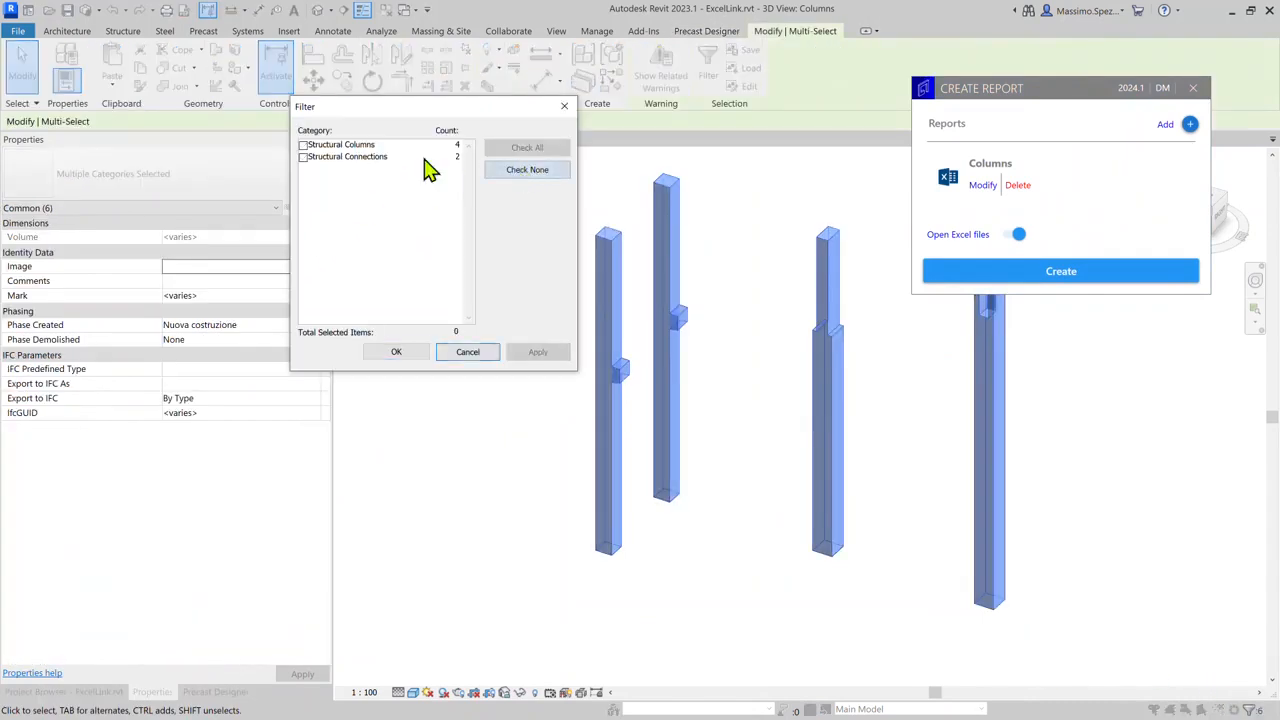
{"action": "left_click", "coordinate": [304, 145]}
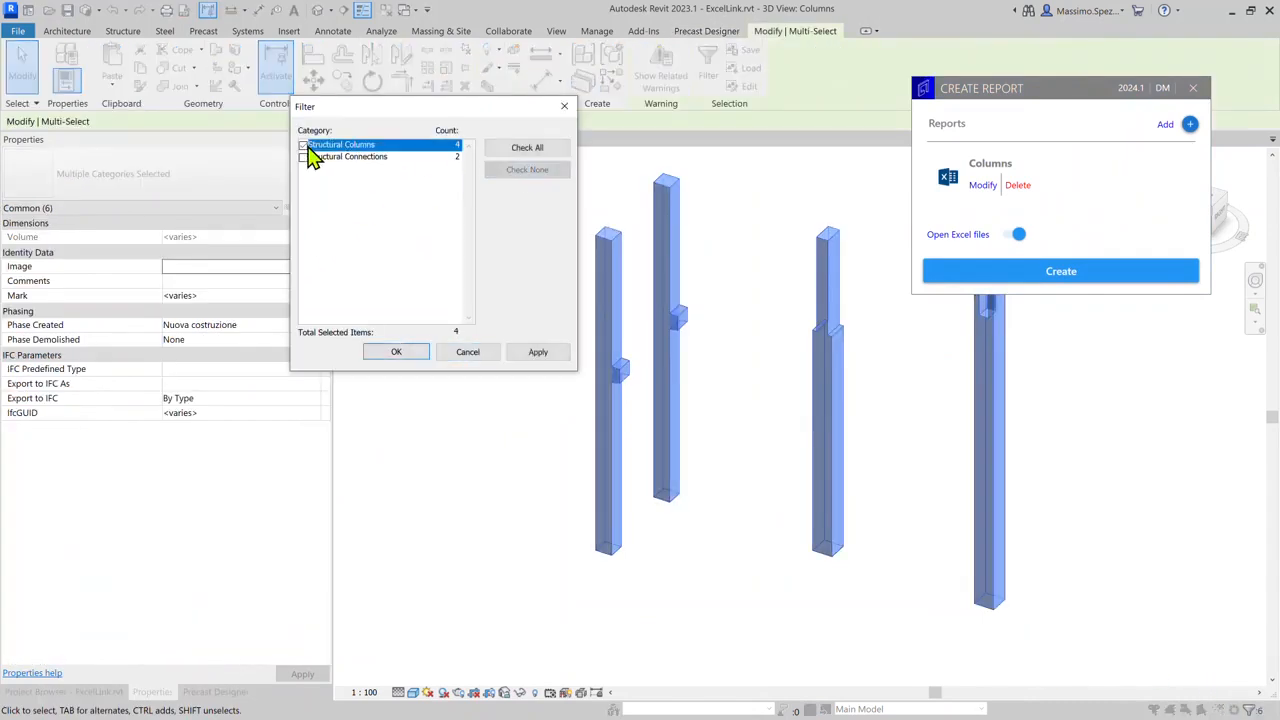
{"action": "left_click", "coordinate": [396, 352]}
{"action": "left_click_drag", "start_coordinate": [1022, 100], "coordinate": [1062, 186]}
- Check the Excel Folder Name in the general directory settings of Precast Designer, leaving the settings unchanged
{"action": "left_click", "coordinate": [703, 32]}
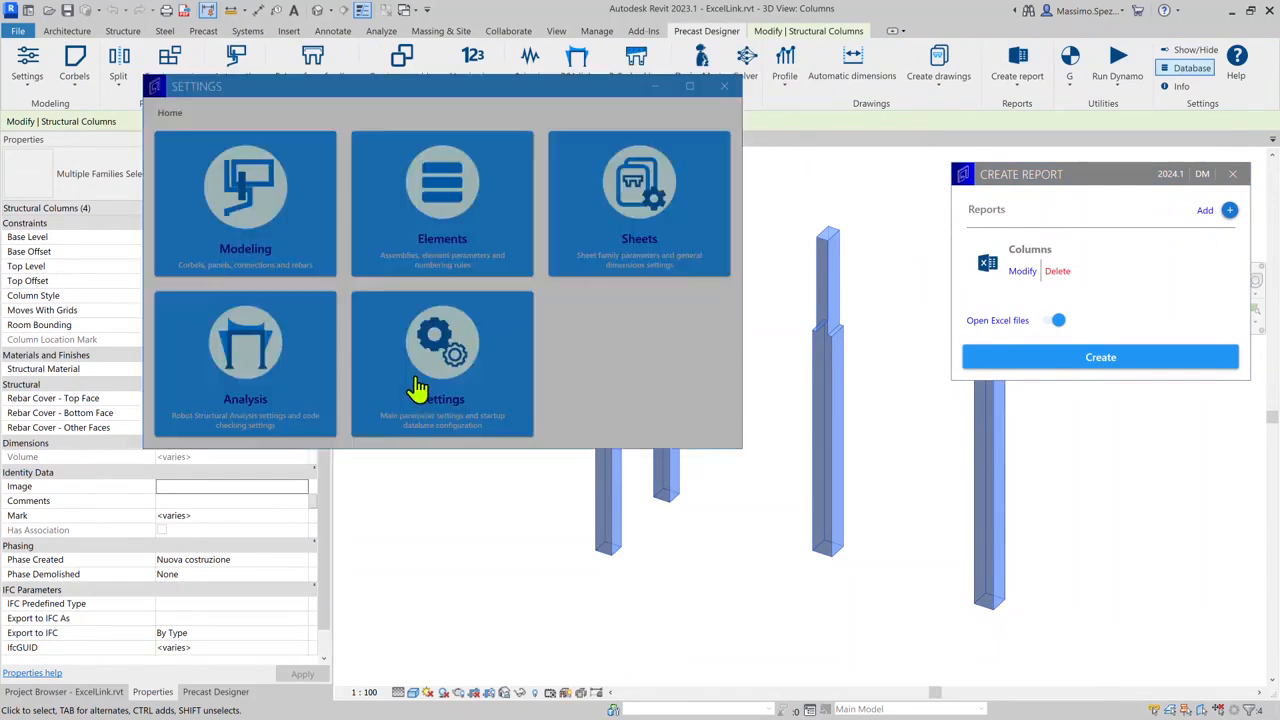
{"action": "left_click", "coordinate": [442, 360]}
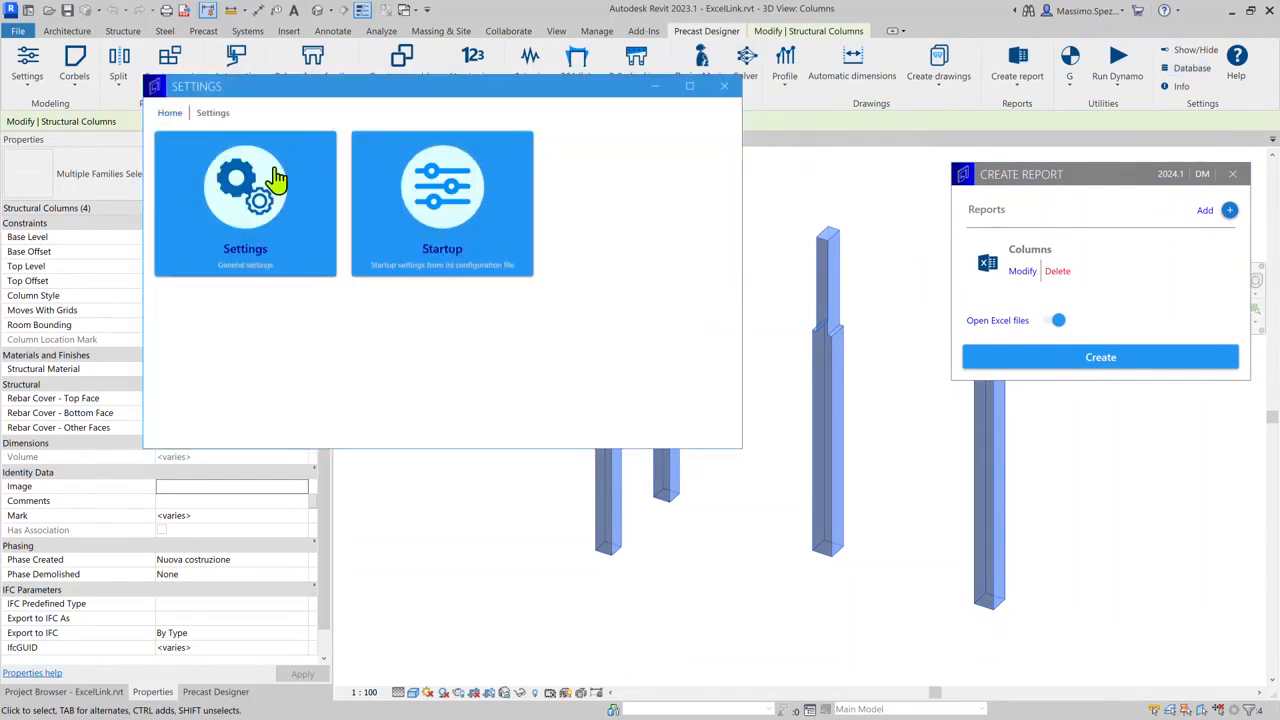
{"action": "left_click", "coordinate": [337, 165]}
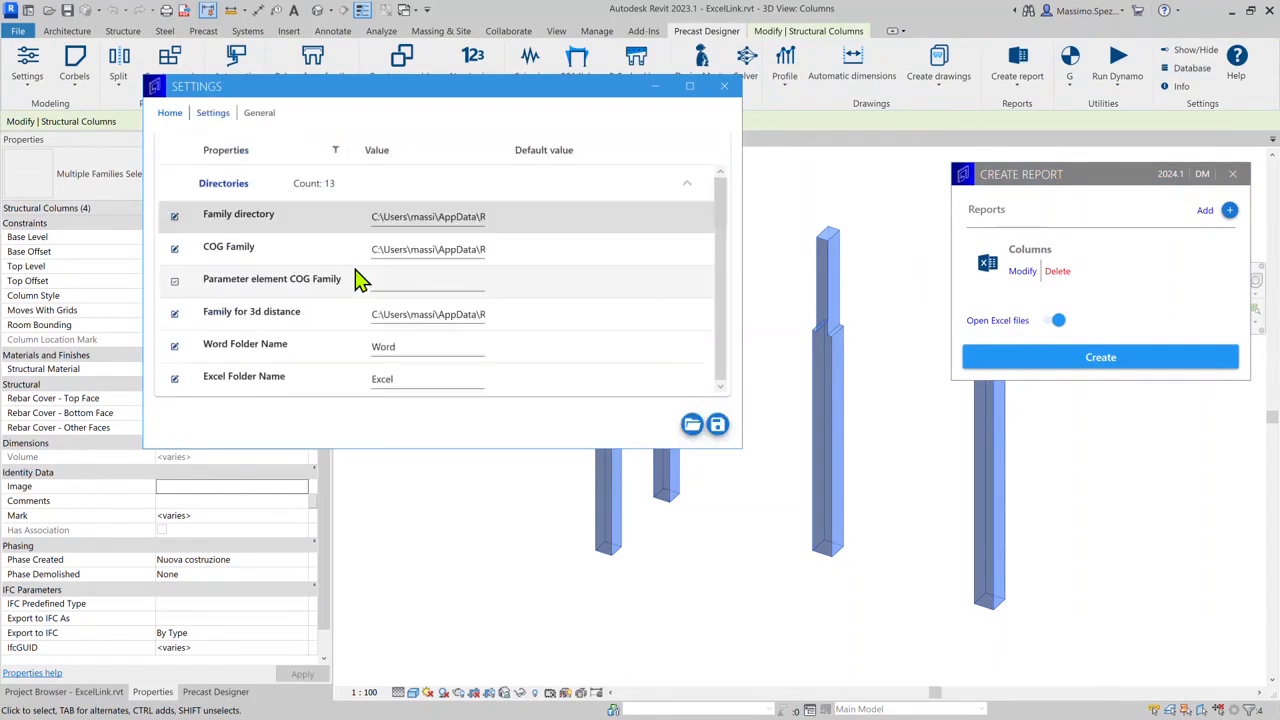
{"action": "scroll", "coordinate": [360, 280], "scroll_direction": "down", "scroll_amount": 3}
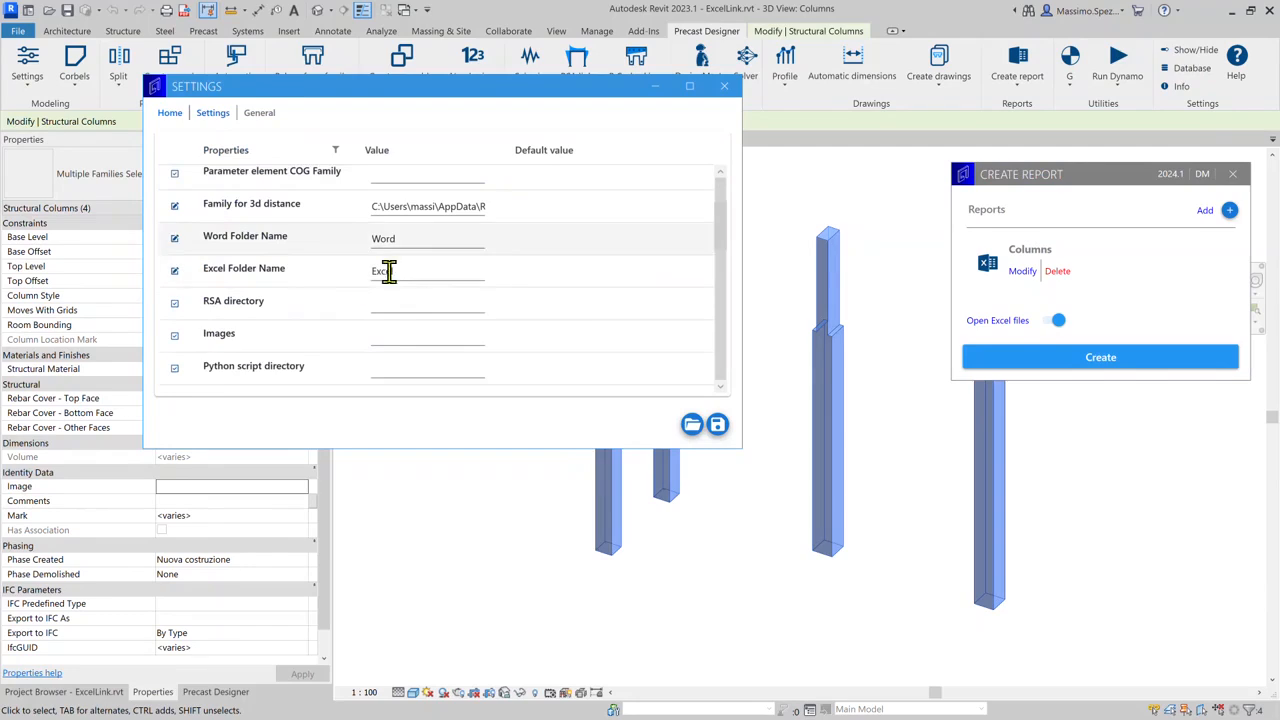
{"action": "left_click", "coordinate": [426, 274]}
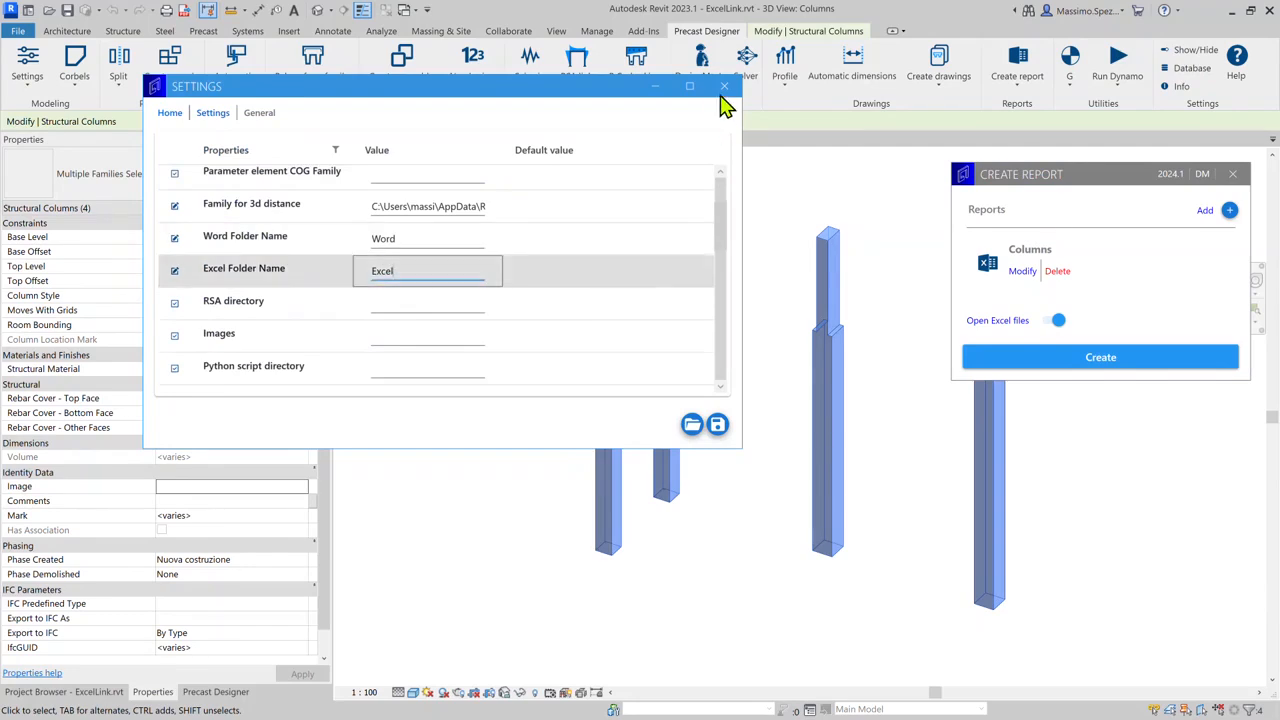
{"action": "left_click", "coordinate": [722, 87]}
- Create the Columns report for the selected structural columns
{"action": "left_click", "coordinate": [1106, 360]}
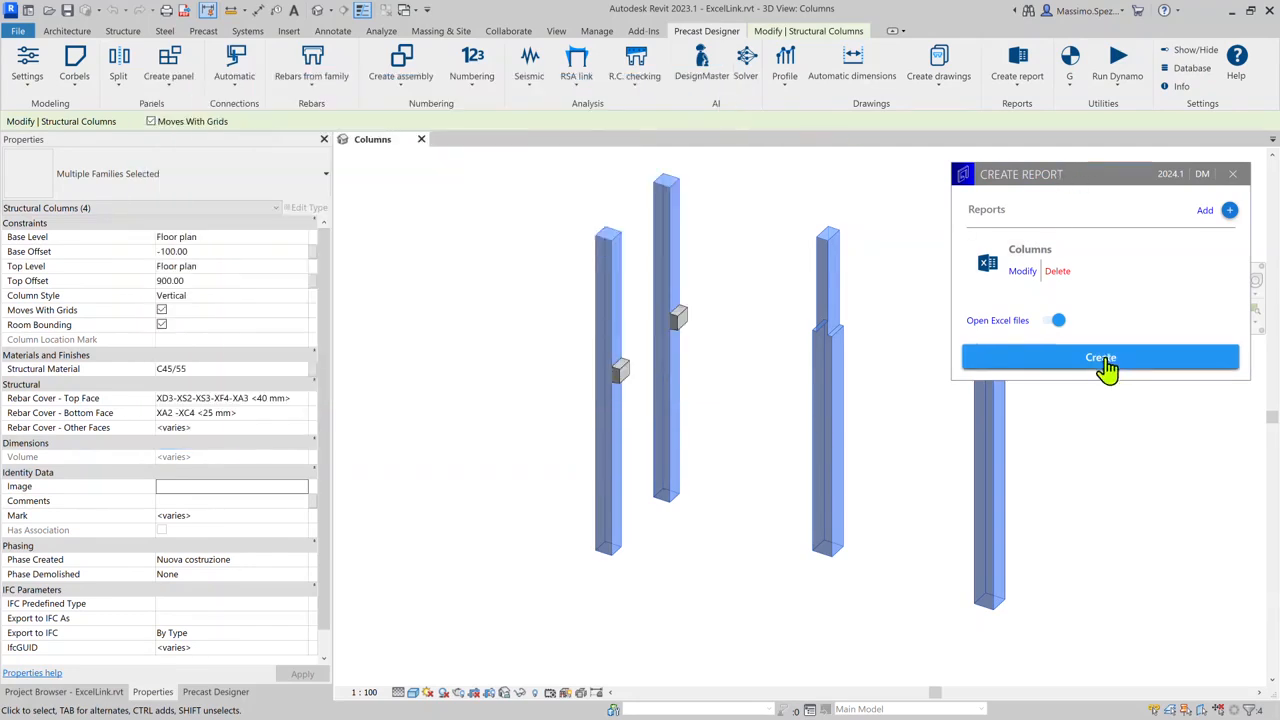